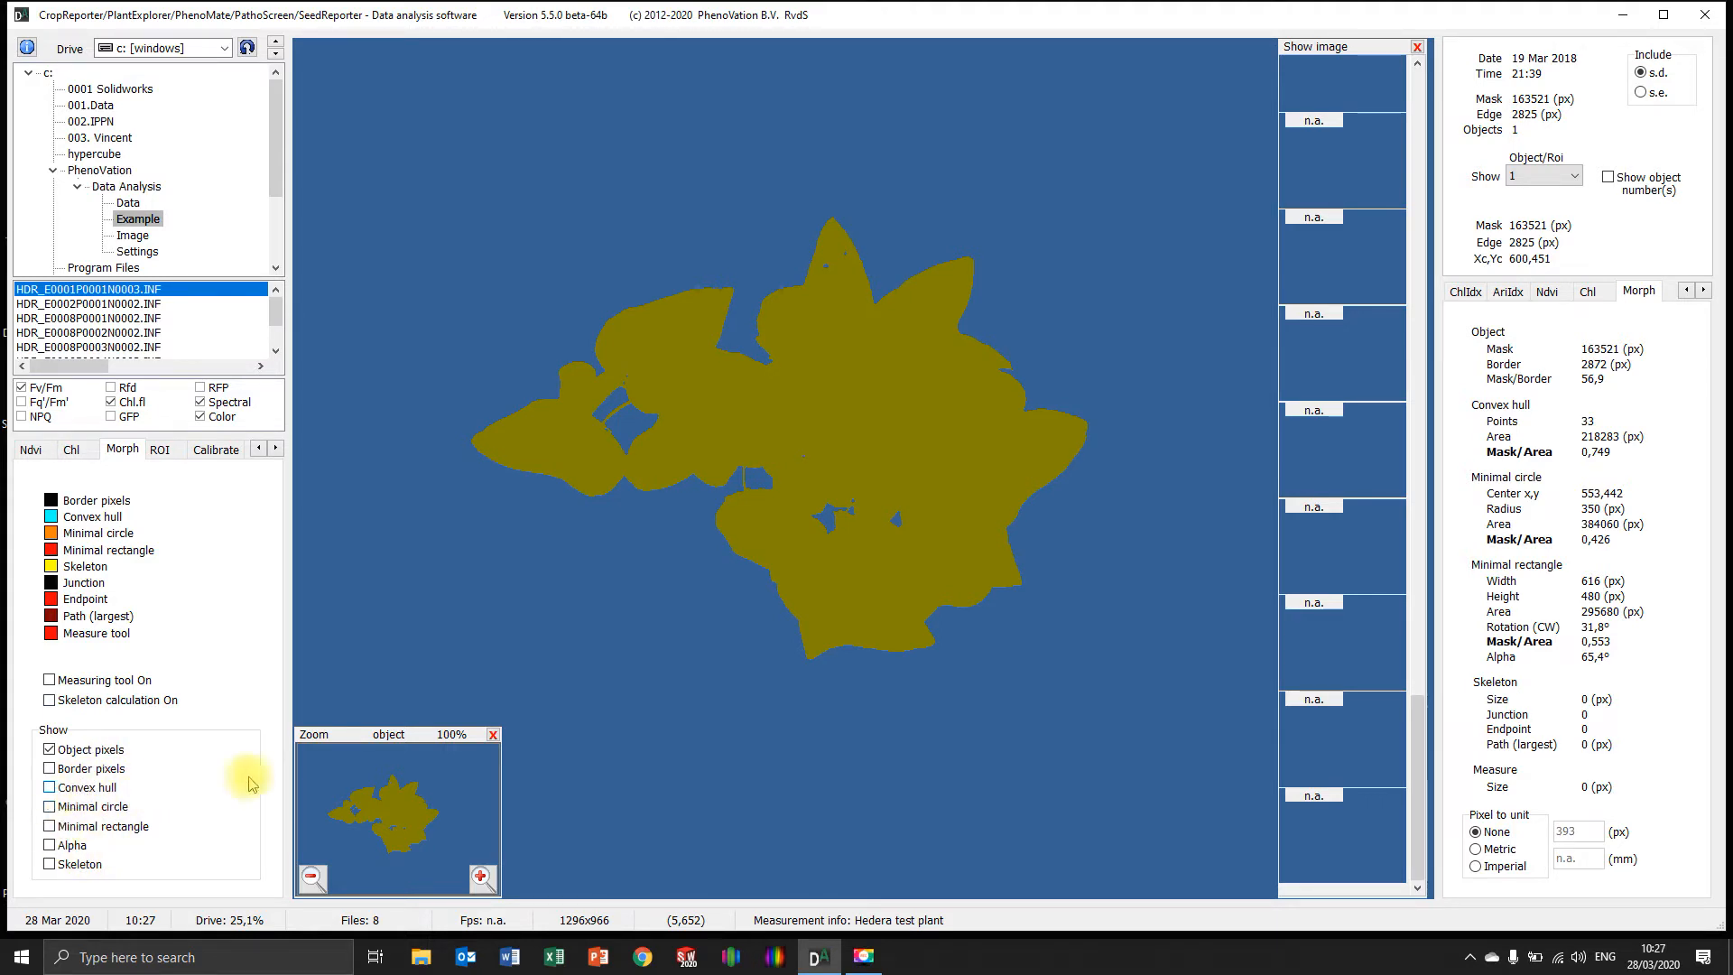
# Hide the object pixels and display the plant's border pixels on their own
pyautogui.click(50, 750)
pyautogui.click(49, 750)
pyautogui.click(49, 750)
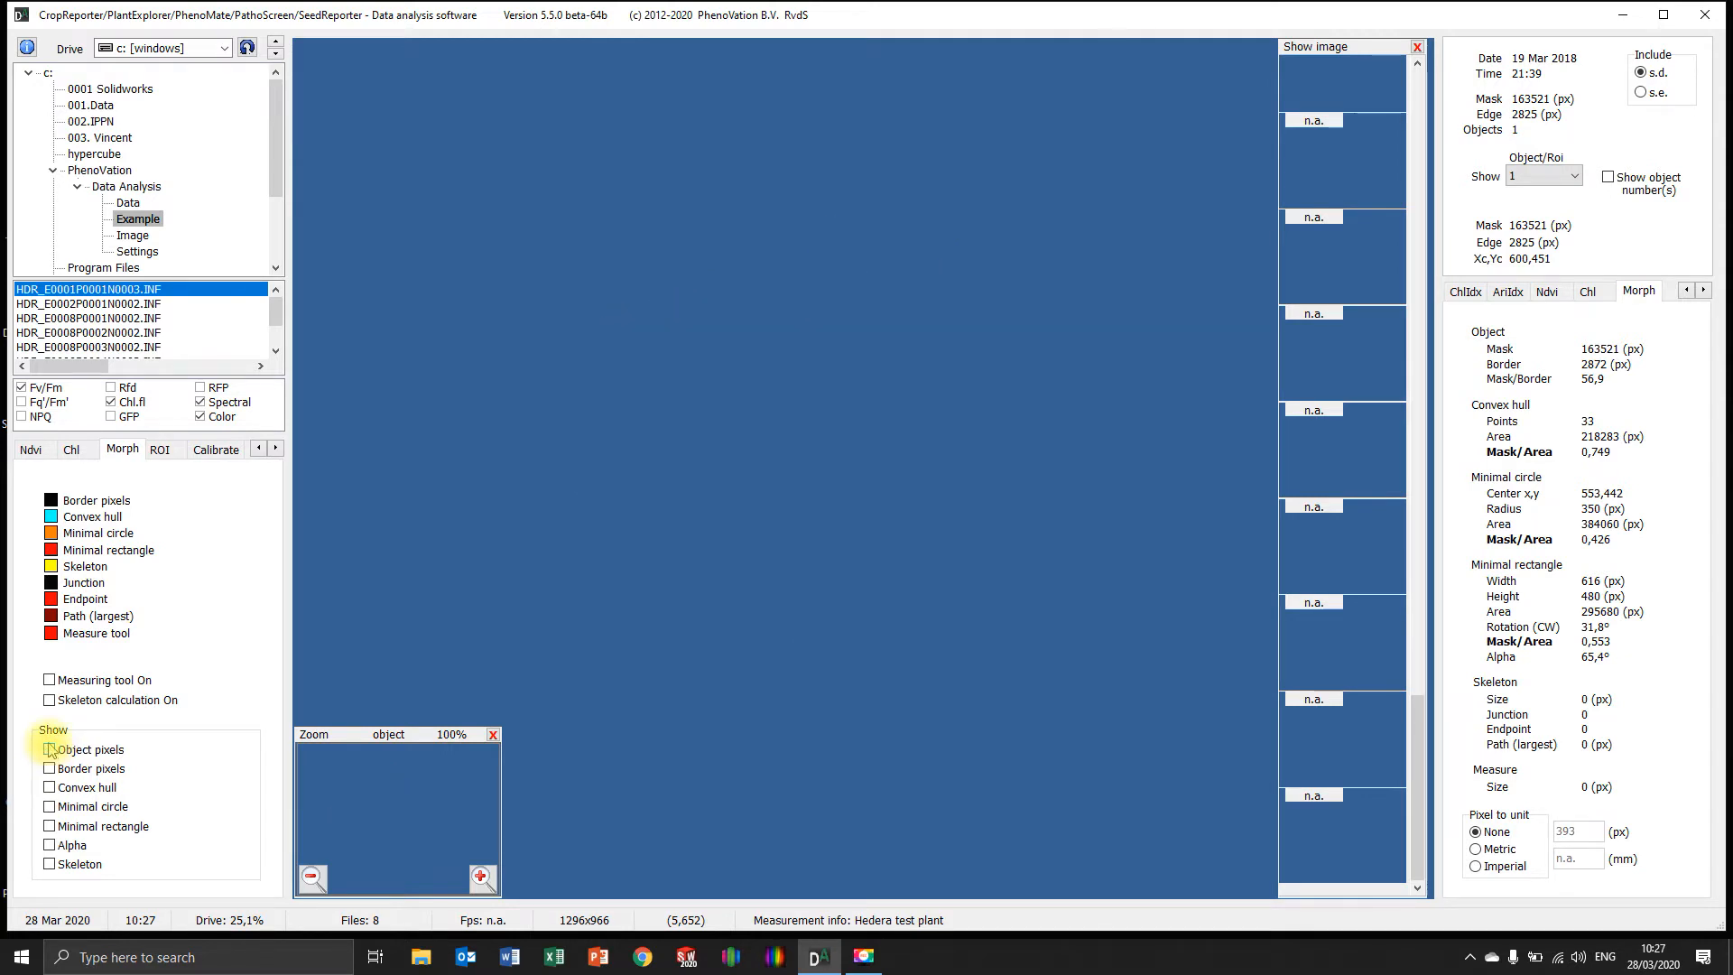
pyautogui.click(49, 769)
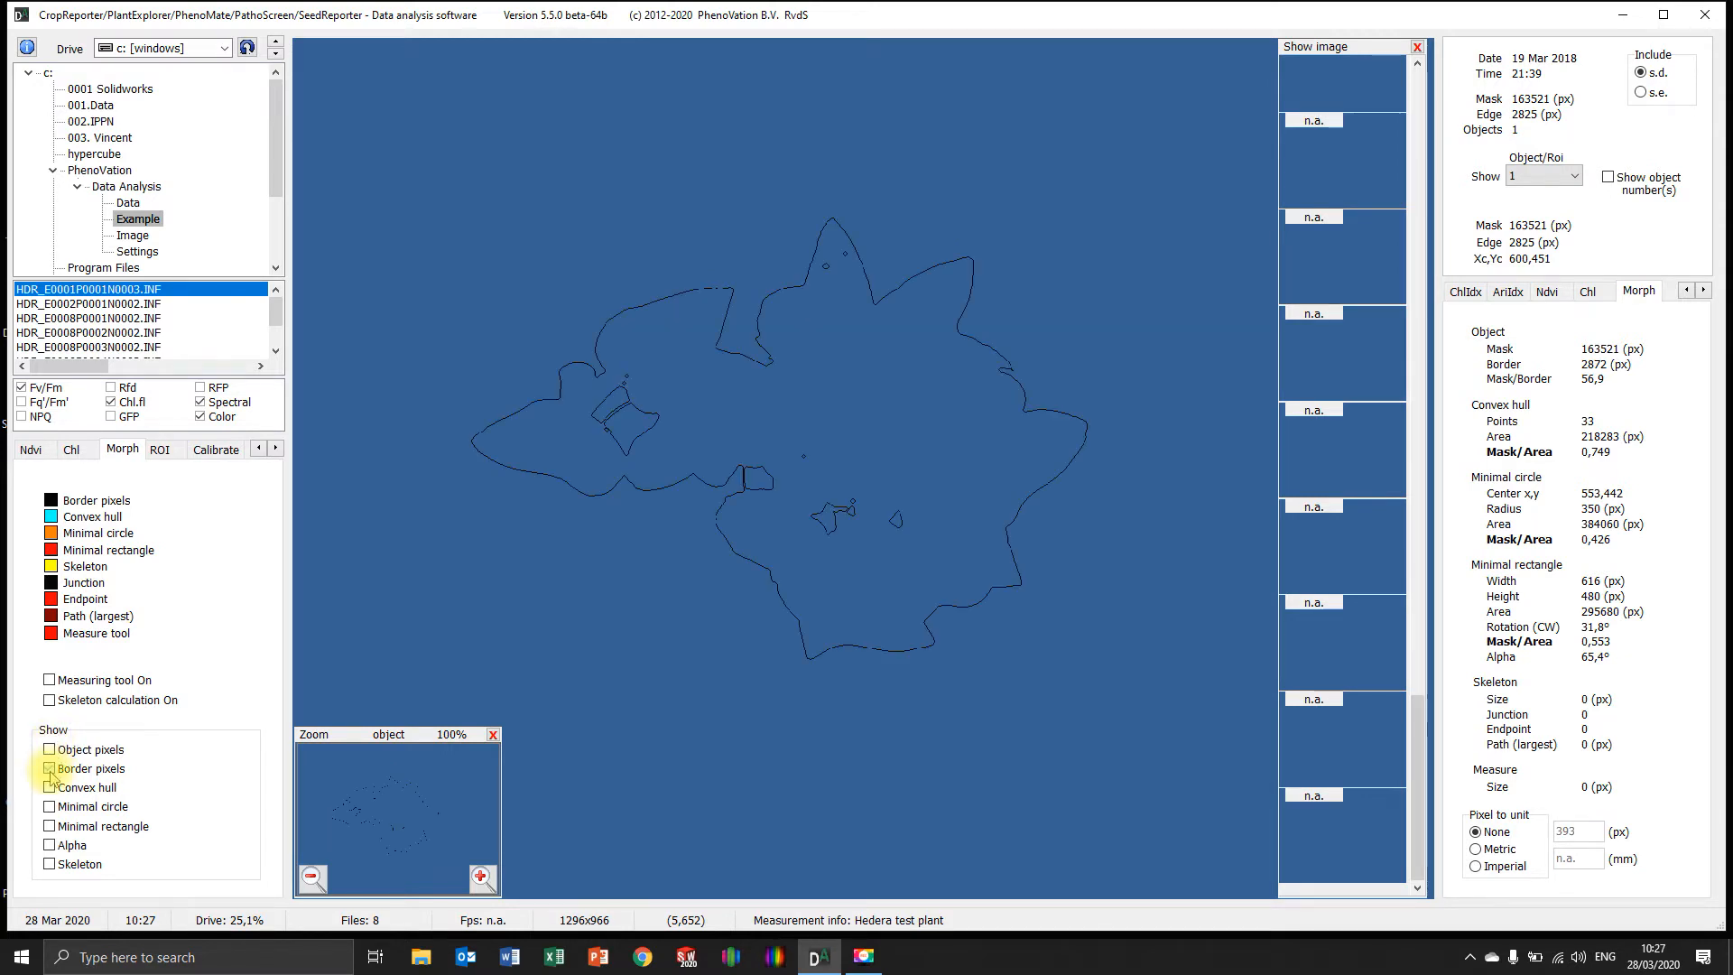
# Preview the convex hull, and restore the view to object pixels only
pyautogui.click(49, 788)
pyautogui.click(49, 788)
pyautogui.click(50, 750)
pyautogui.click(50, 769)
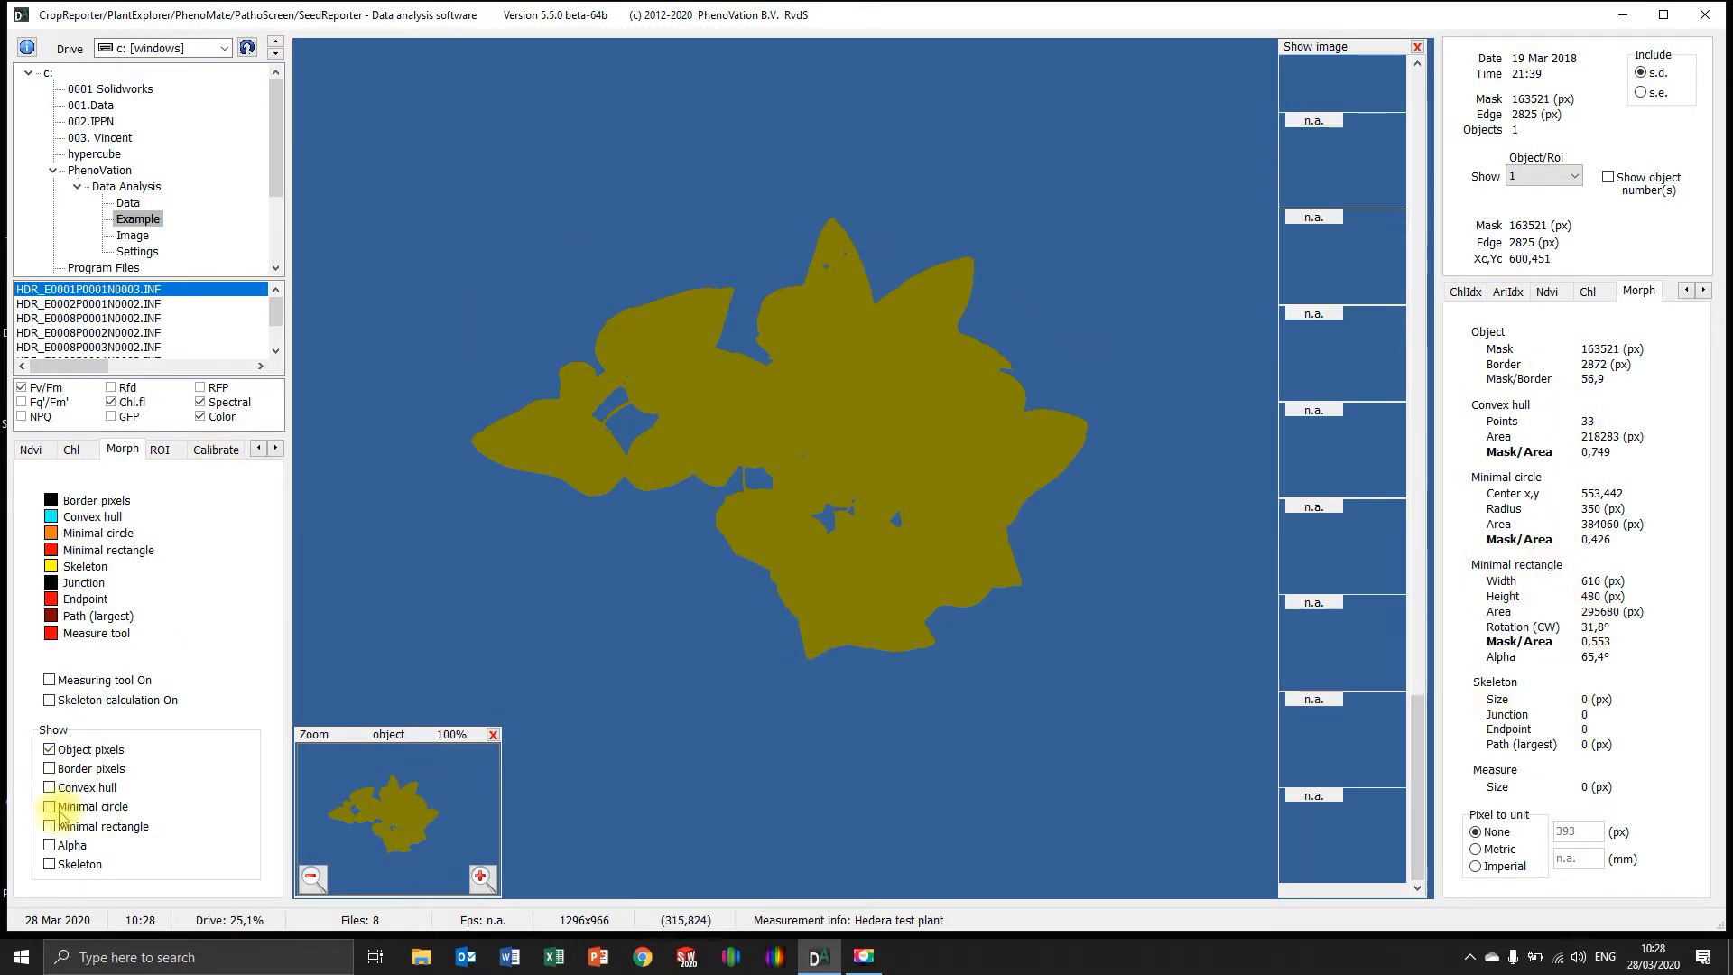
# Turn on skeleton calculation and overlay the border pixels, convex hull, minimal circle, minimal rectangle, alpha and skeleton on the plant
pyautogui.click(50, 769)
pyautogui.click(51, 788)
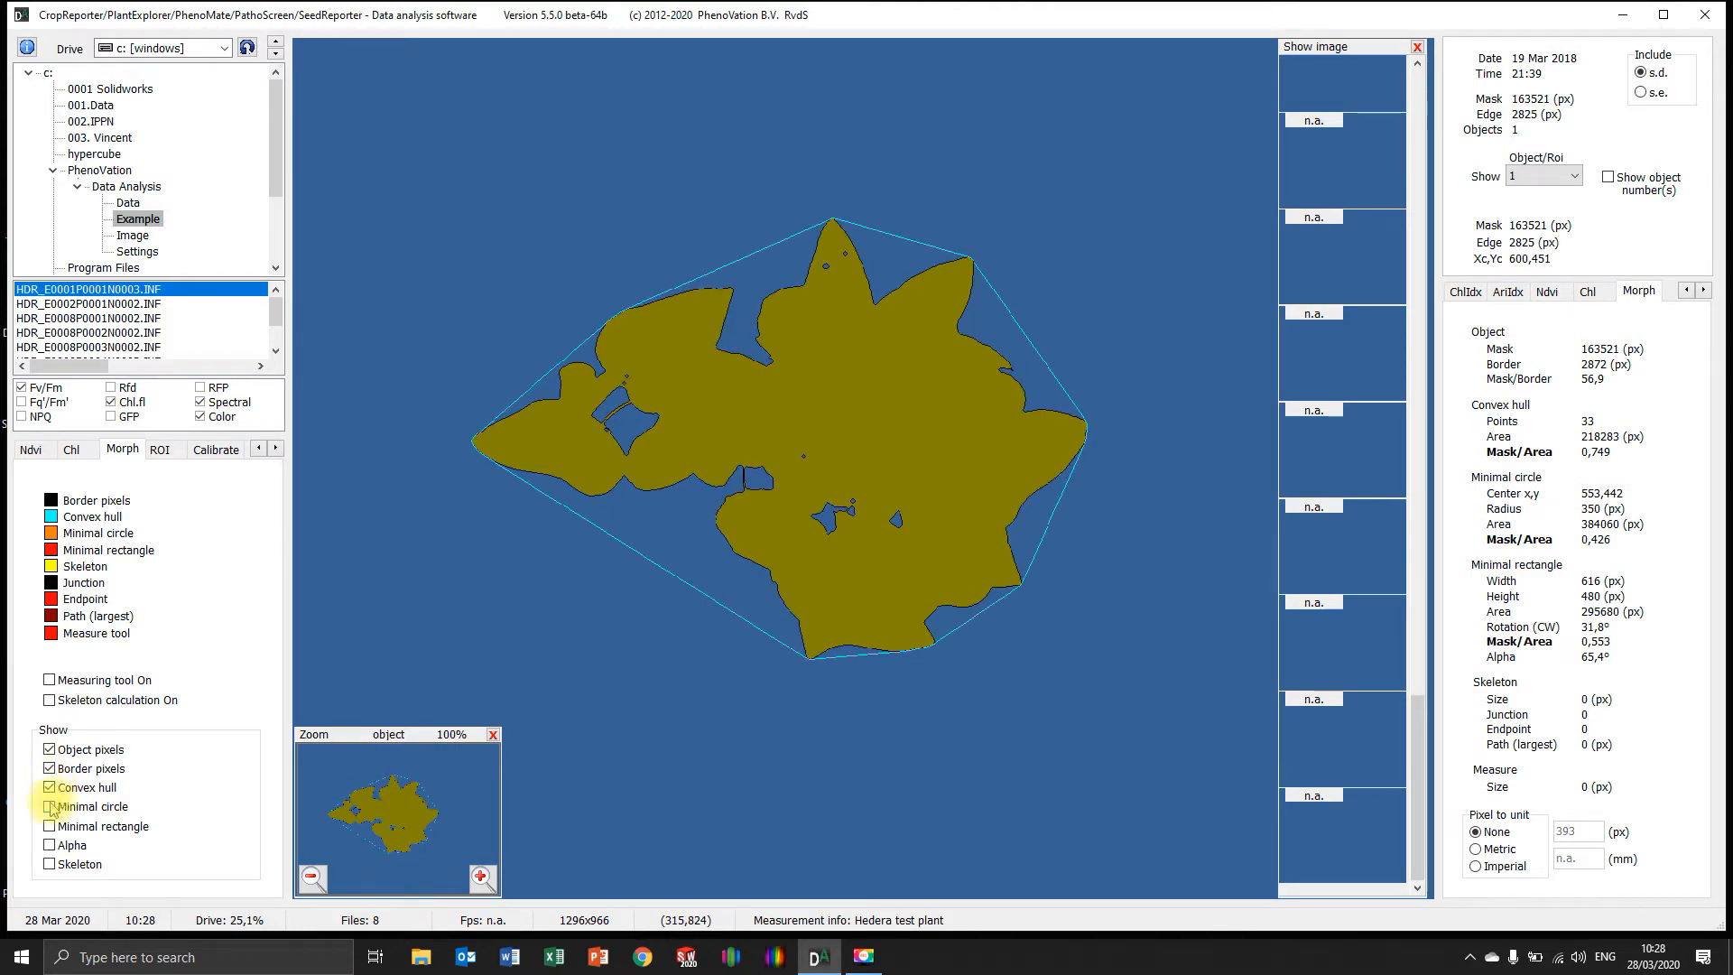
pyautogui.click(51, 807)
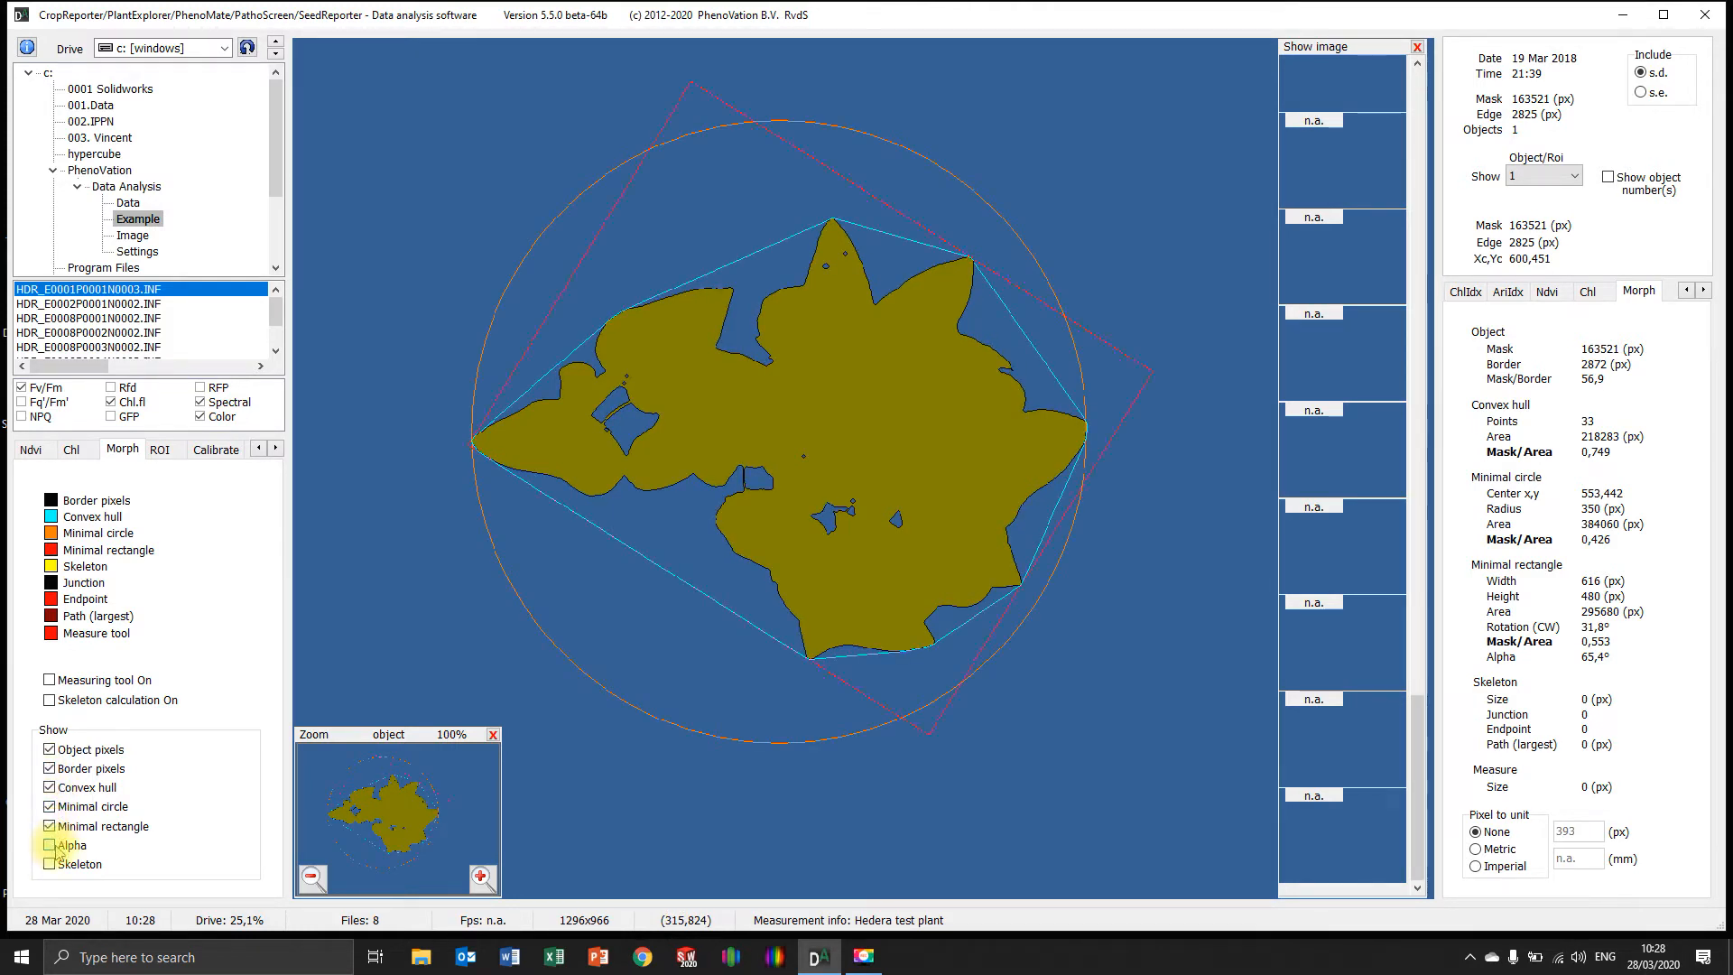
pyautogui.click(51, 846)
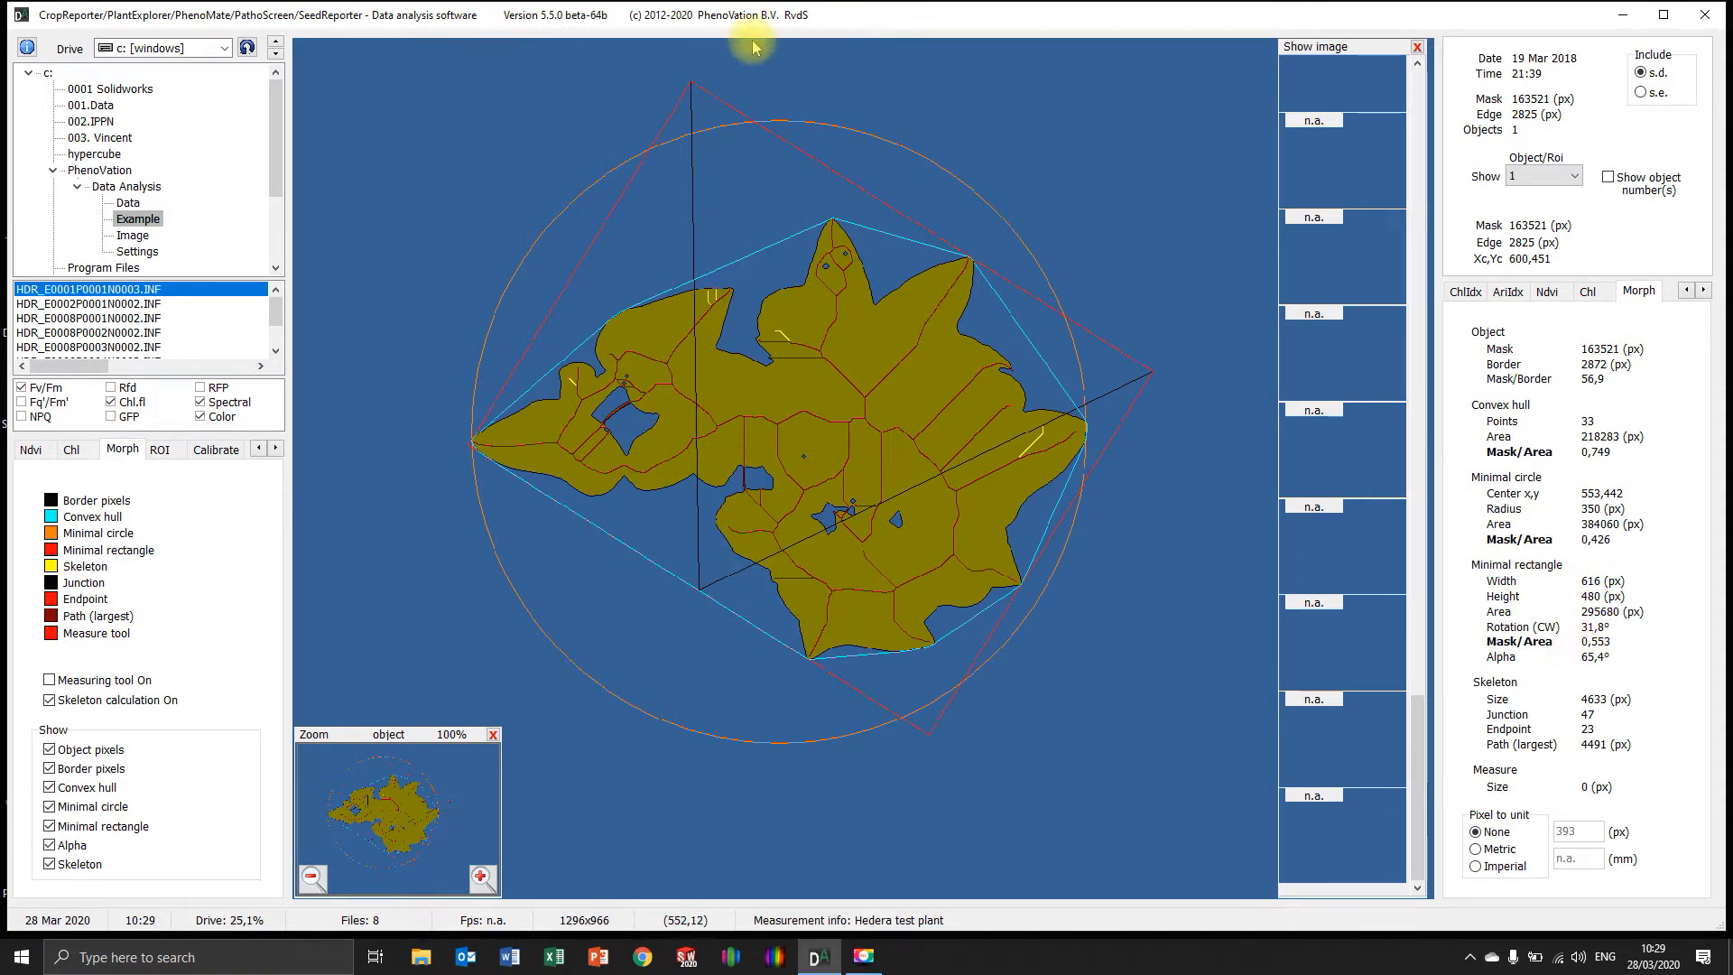
# Hide all morphology overlays and the object pixels, leaving only the minimal rectangle displayed
pyautogui.click(50, 750)
pyautogui.click(49, 768)
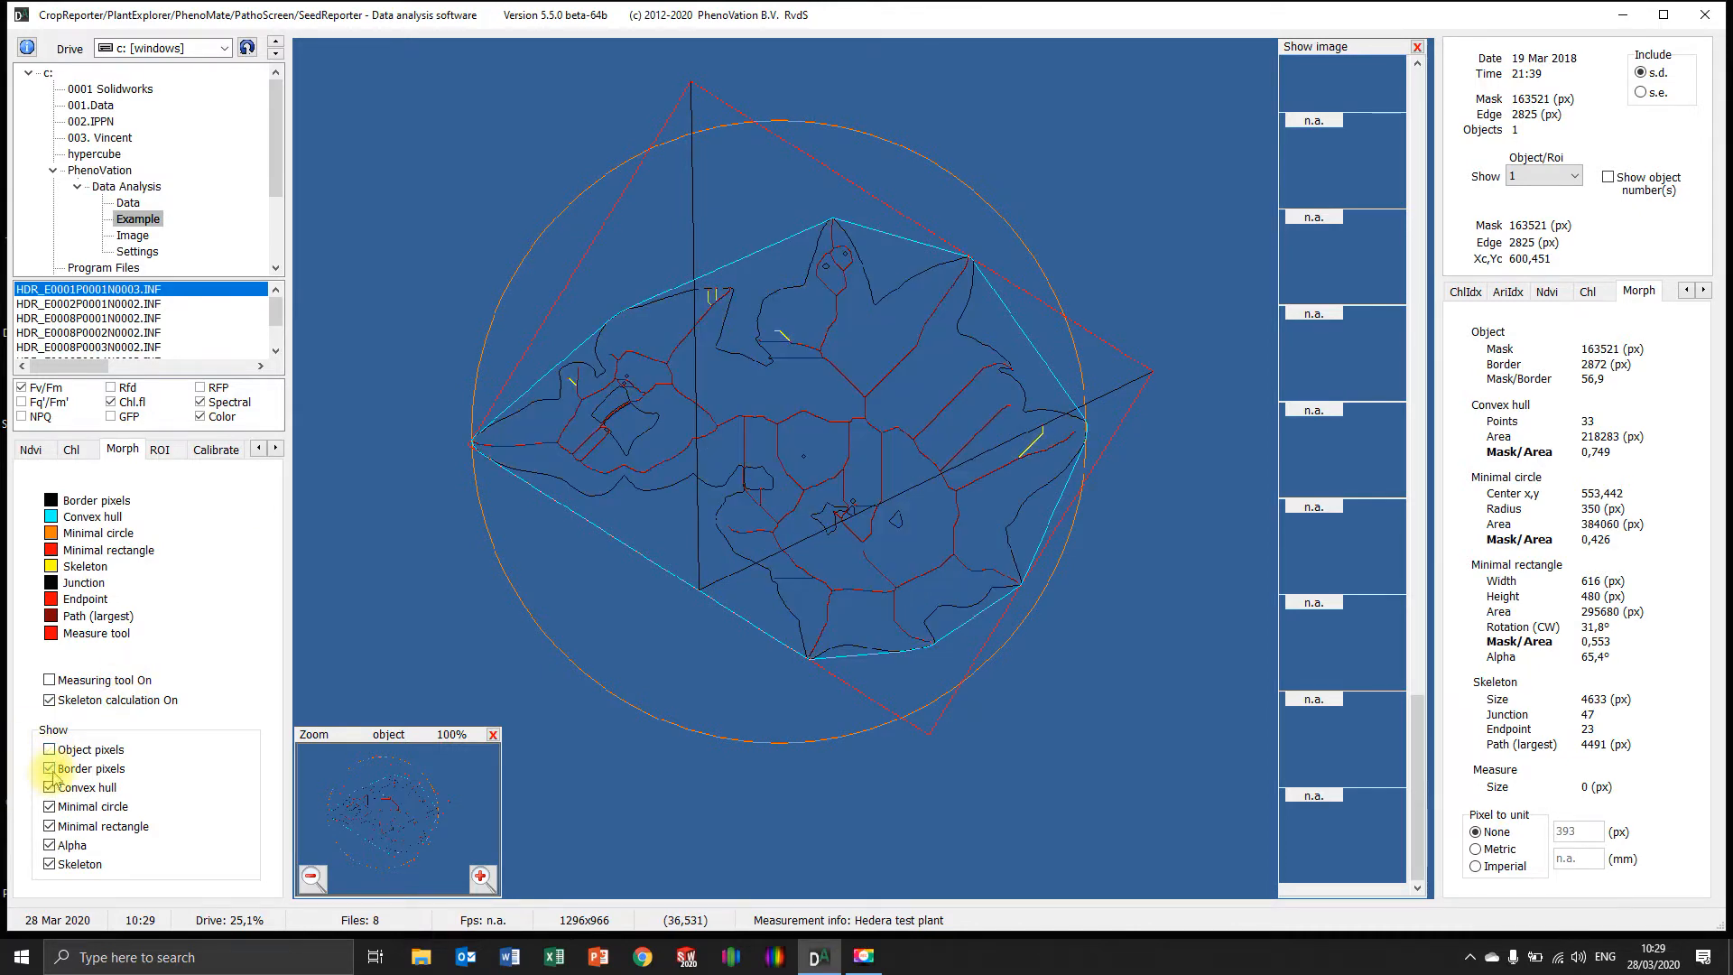
pyautogui.click(49, 787)
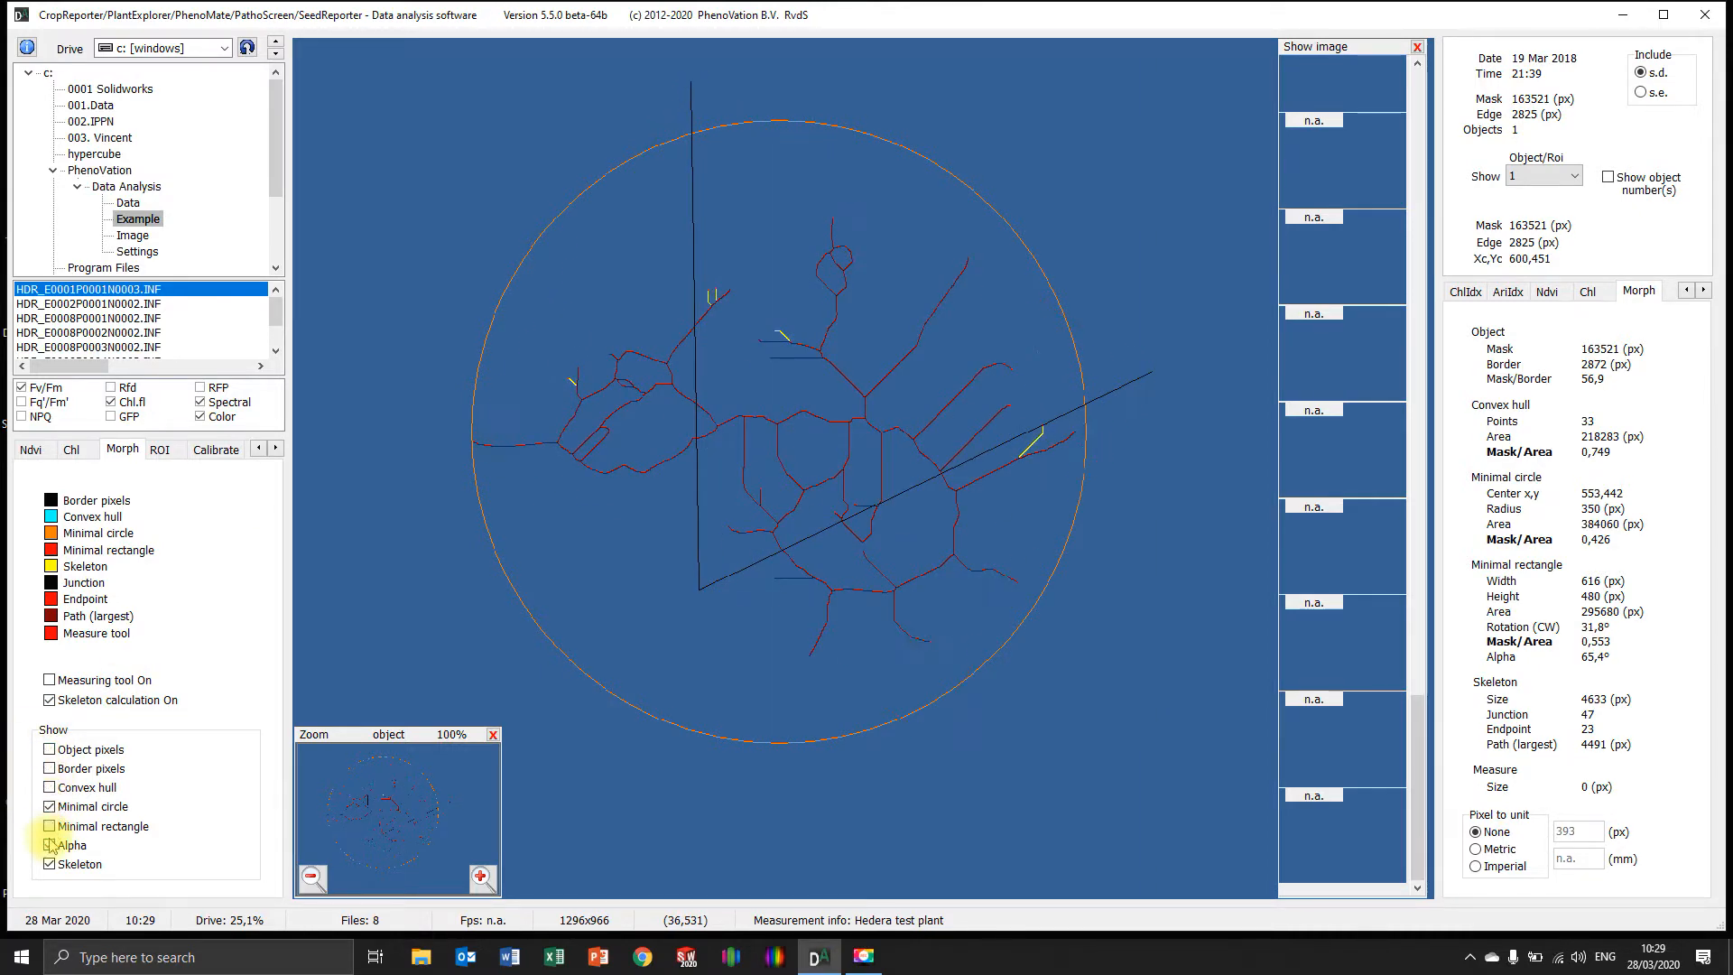
pyautogui.click(49, 845)
pyautogui.click(49, 864)
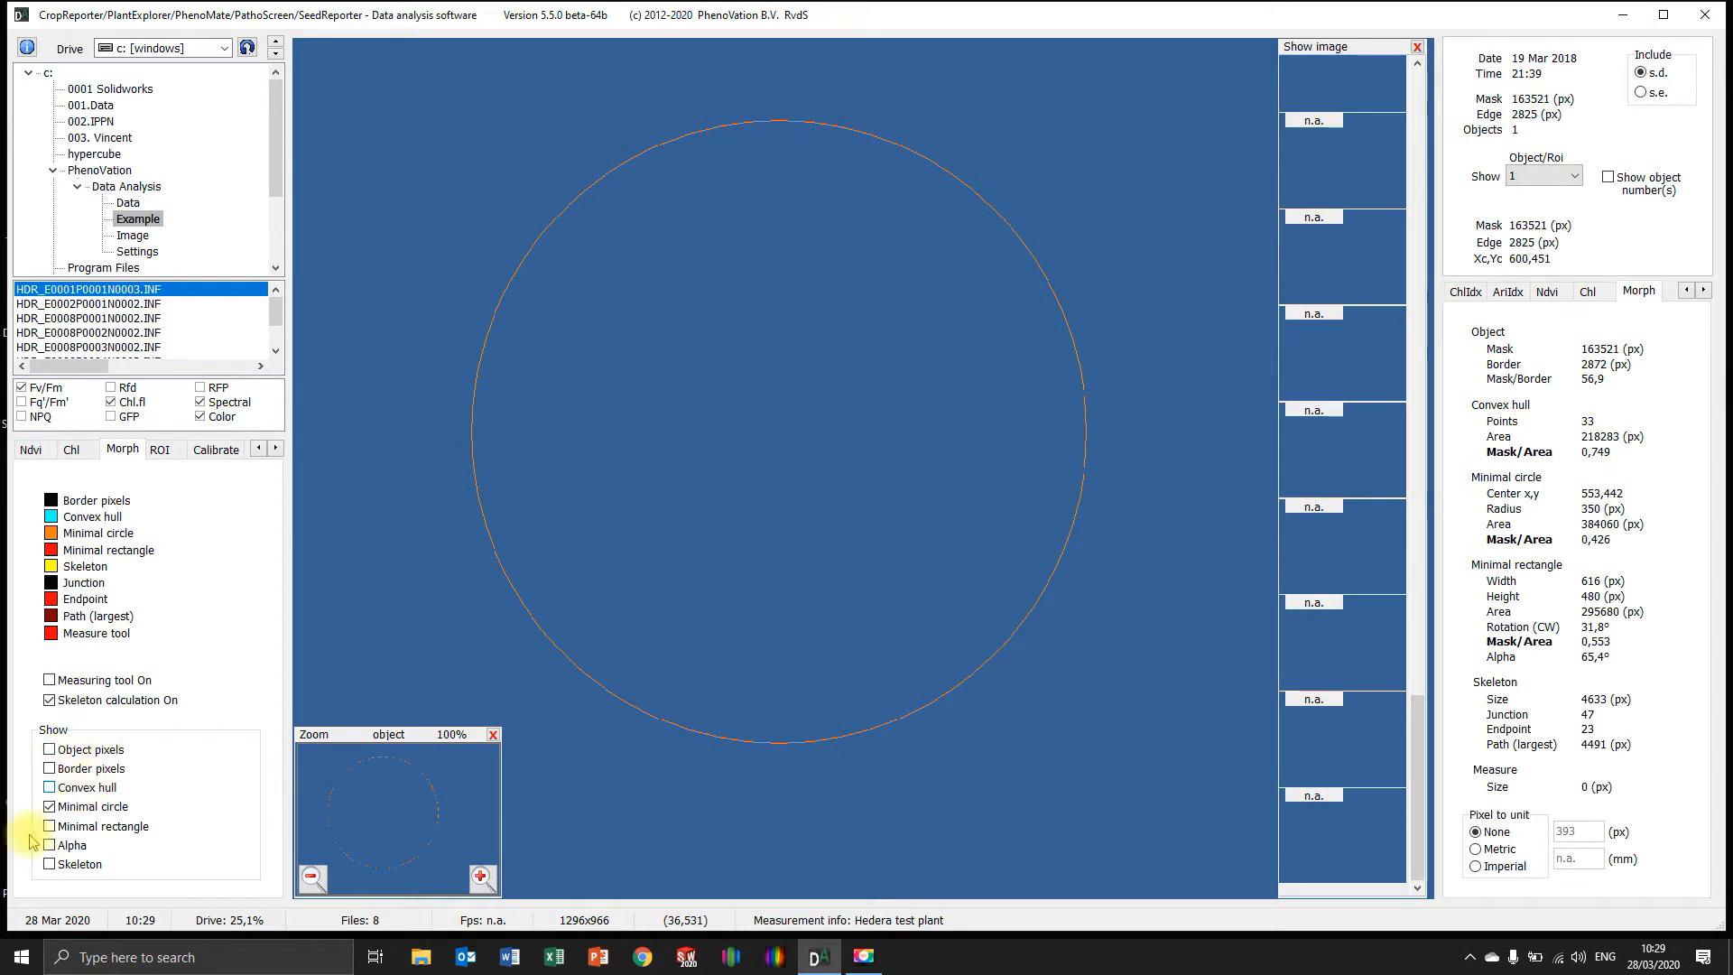
pyautogui.click(50, 825)
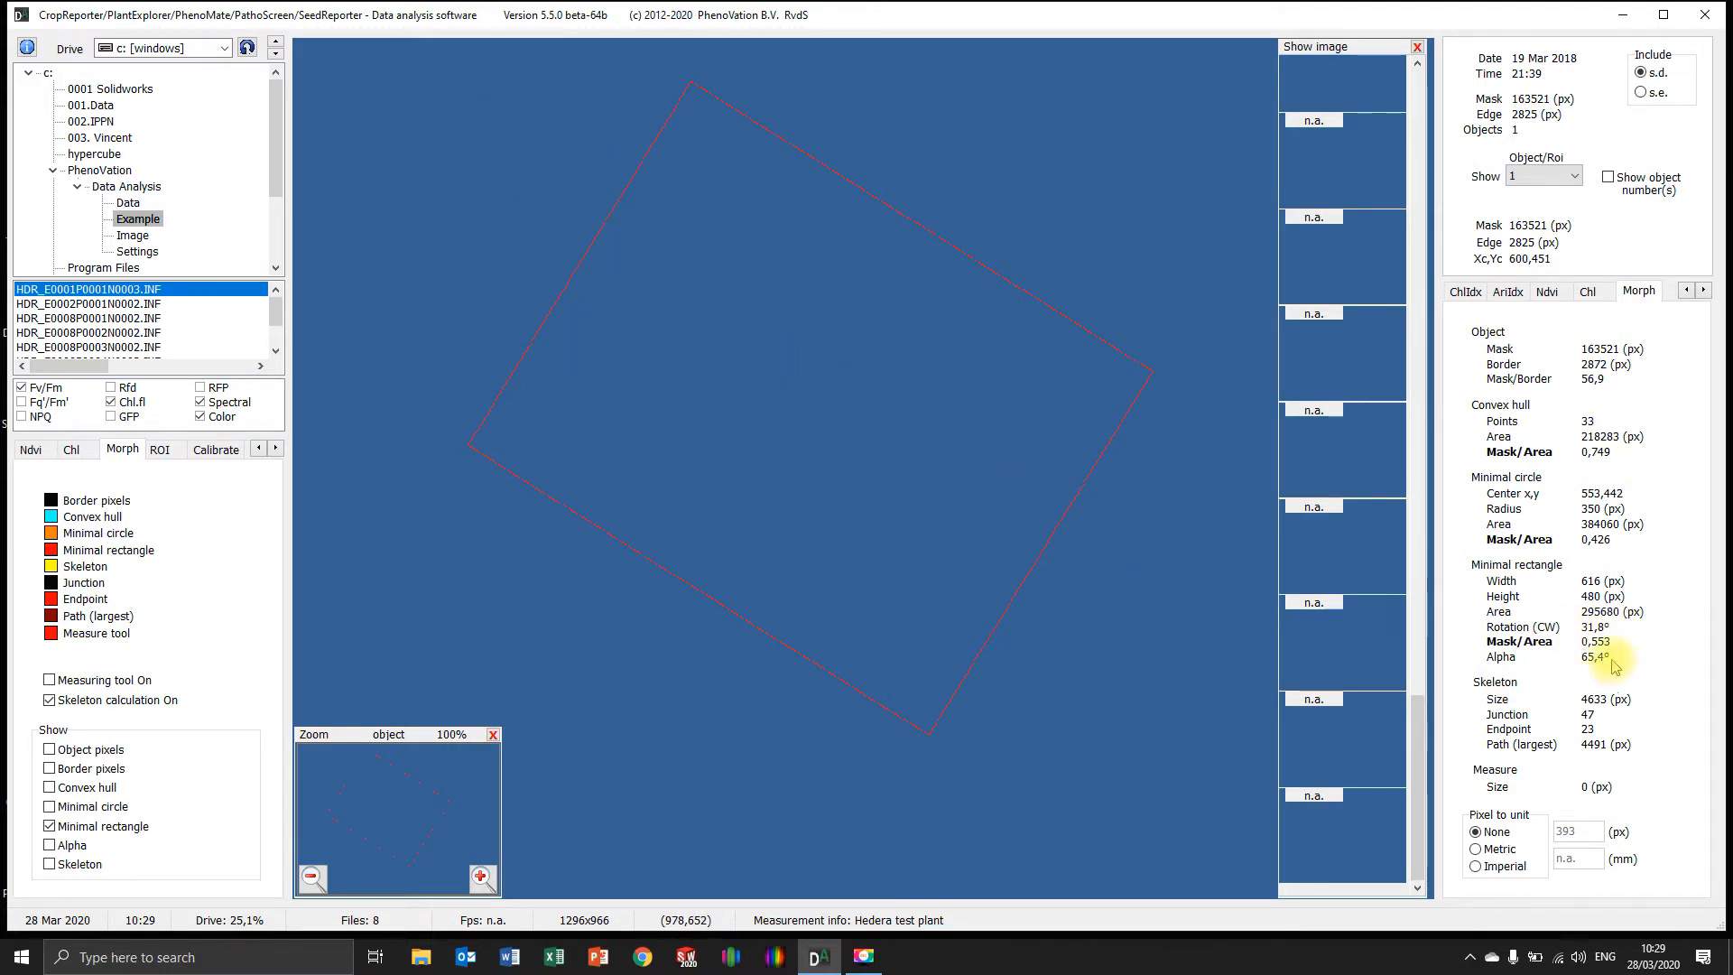
# Show the object pixels together with the minimal rectangle and briefly preview the alpha lines
pyautogui.click(50, 750)
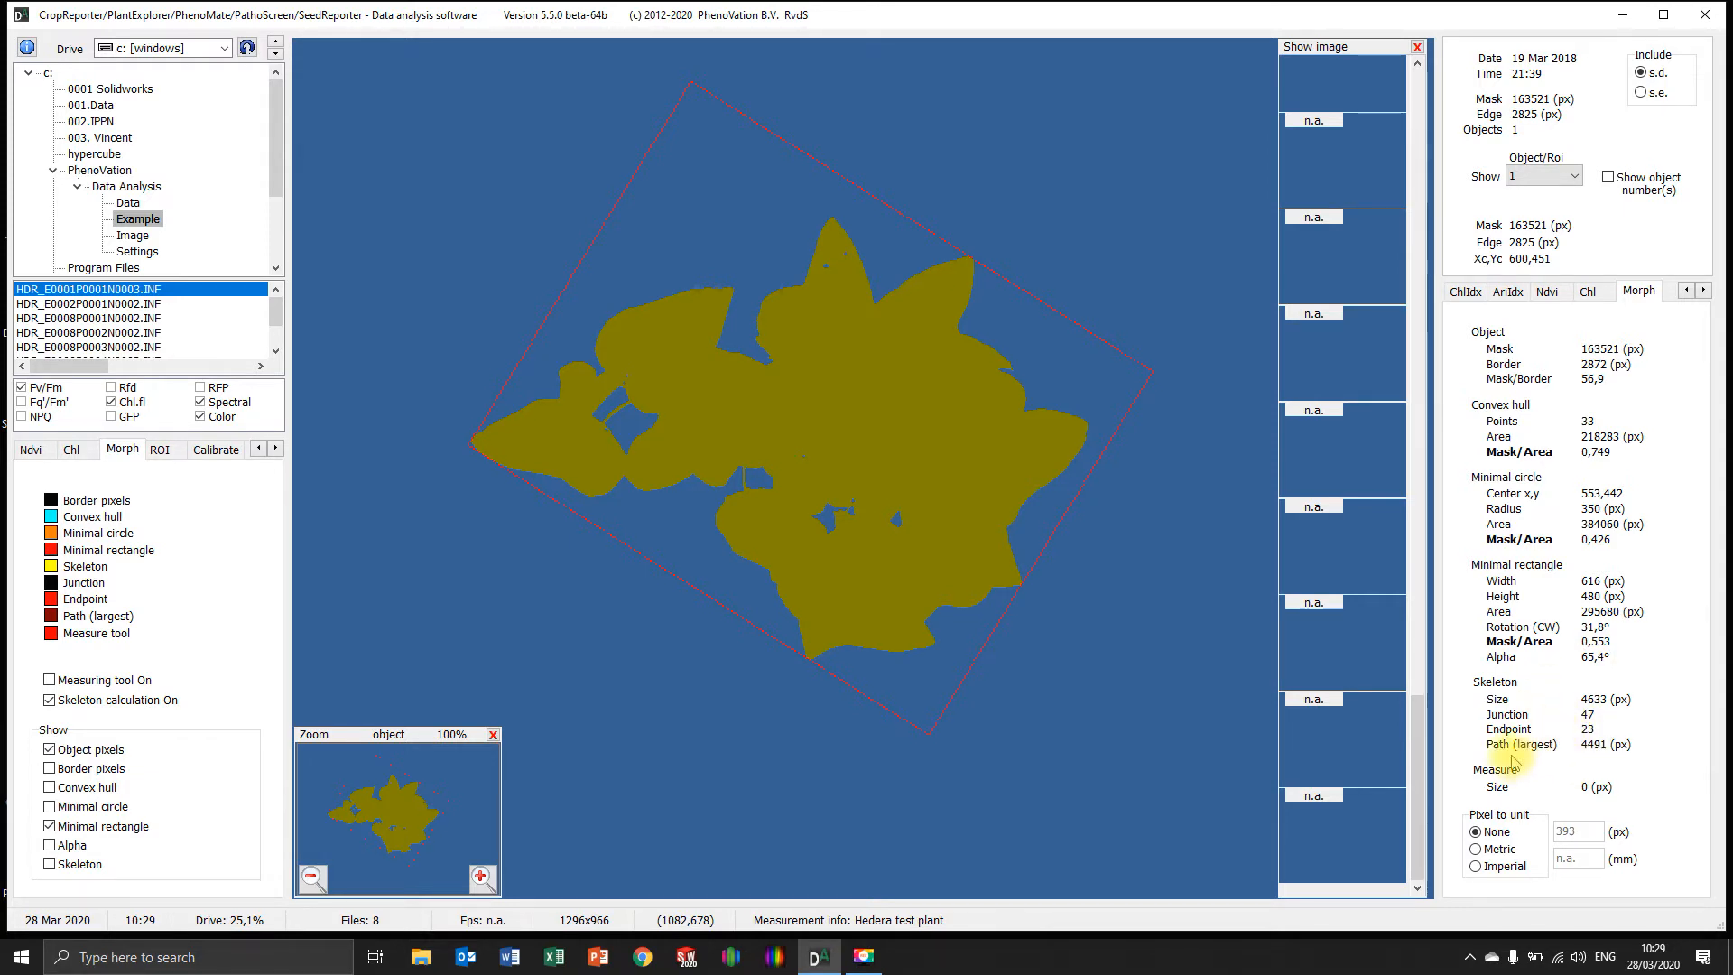
pyautogui.click(50, 844)
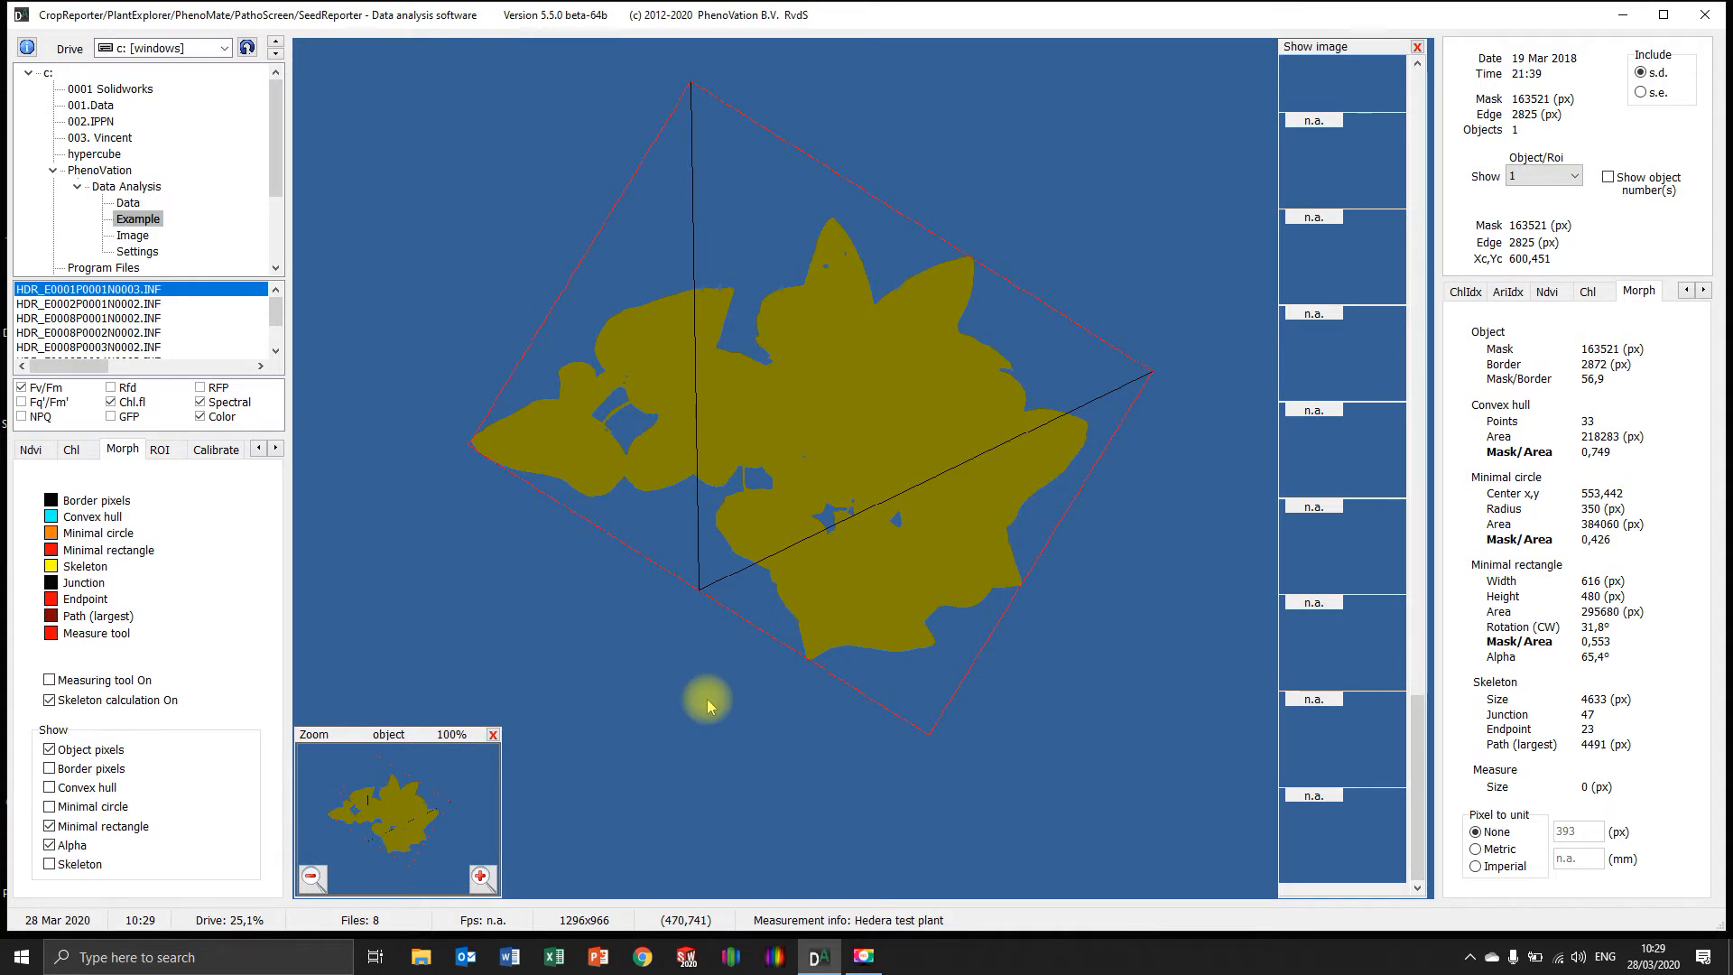
pyautogui.click(50, 846)
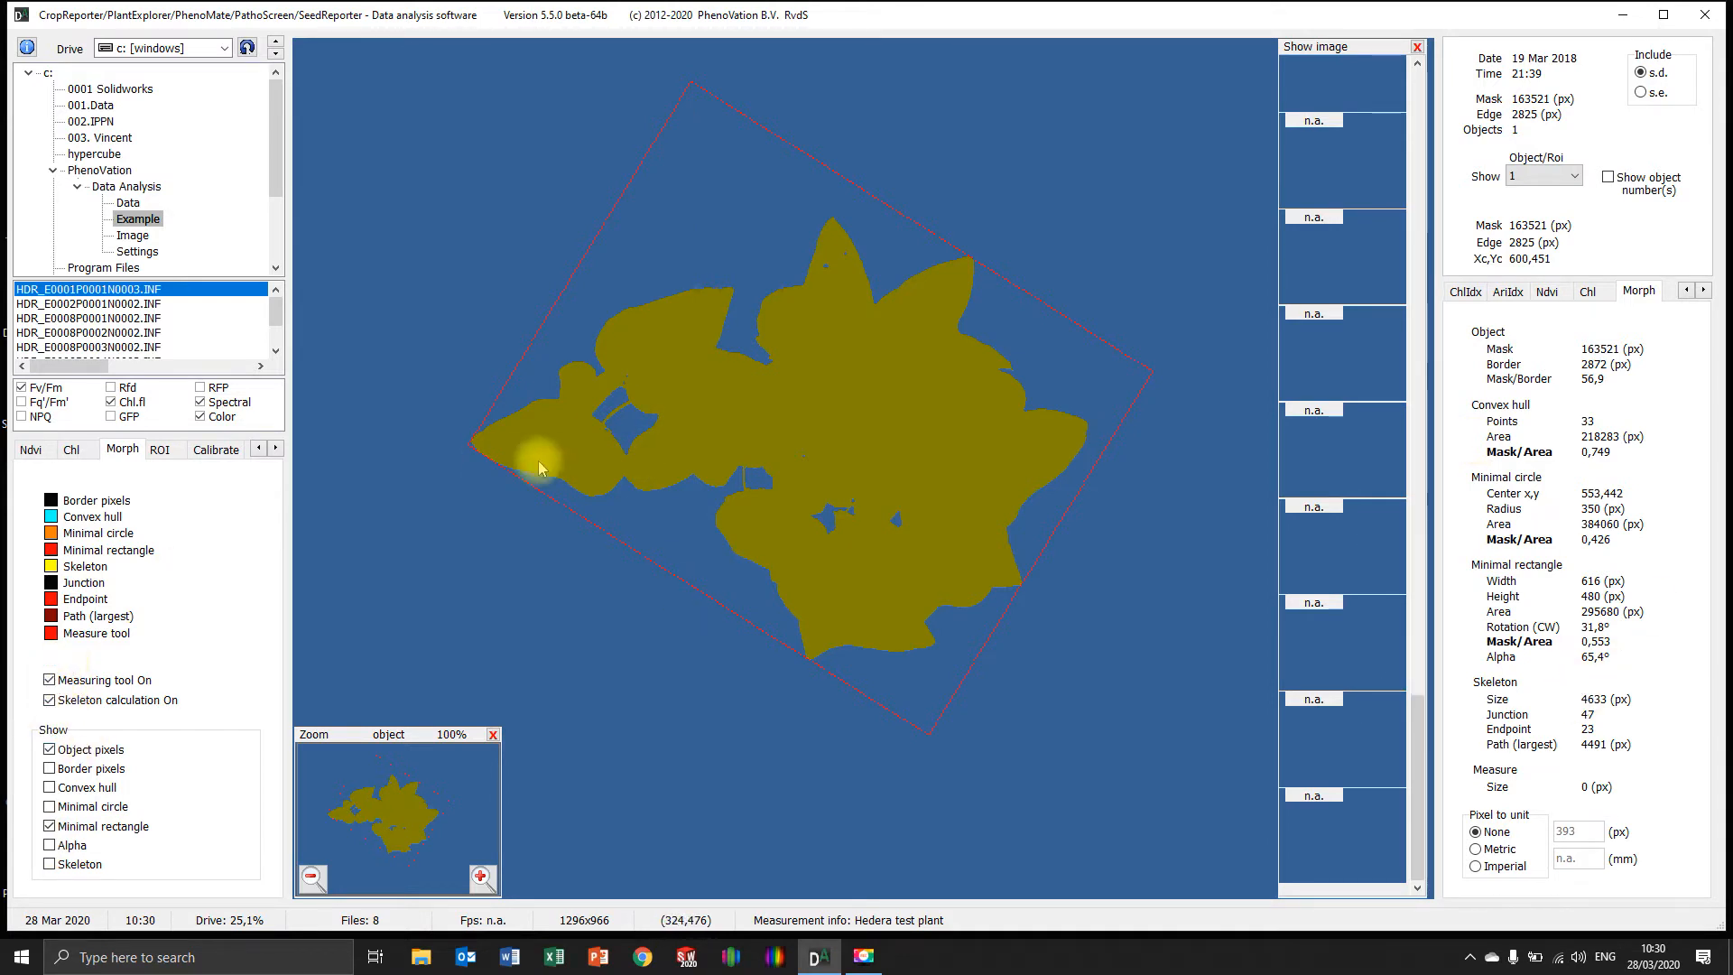
# Measure across the plant's full width with the measuring tool and set the metric pixel-to-unit conversion to 695 px for 150 mm
pyautogui.moveTo(478, 439); pyautogui.dragTo(1088, 434)
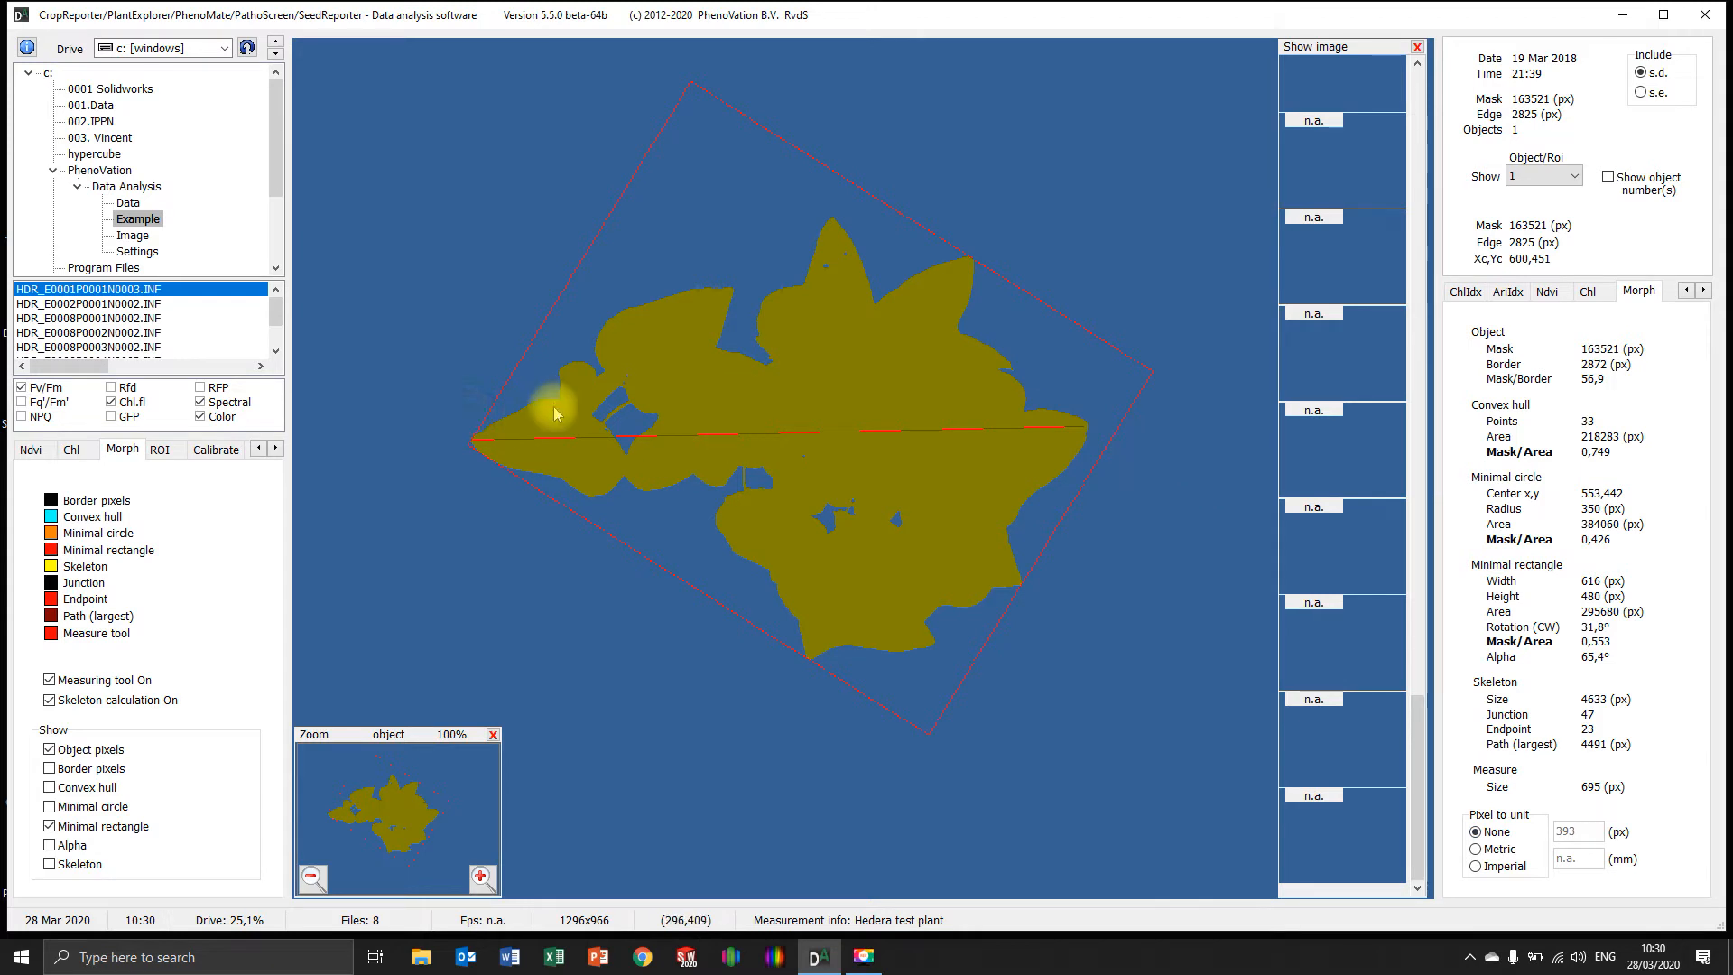
pyautogui.click(1477, 850)
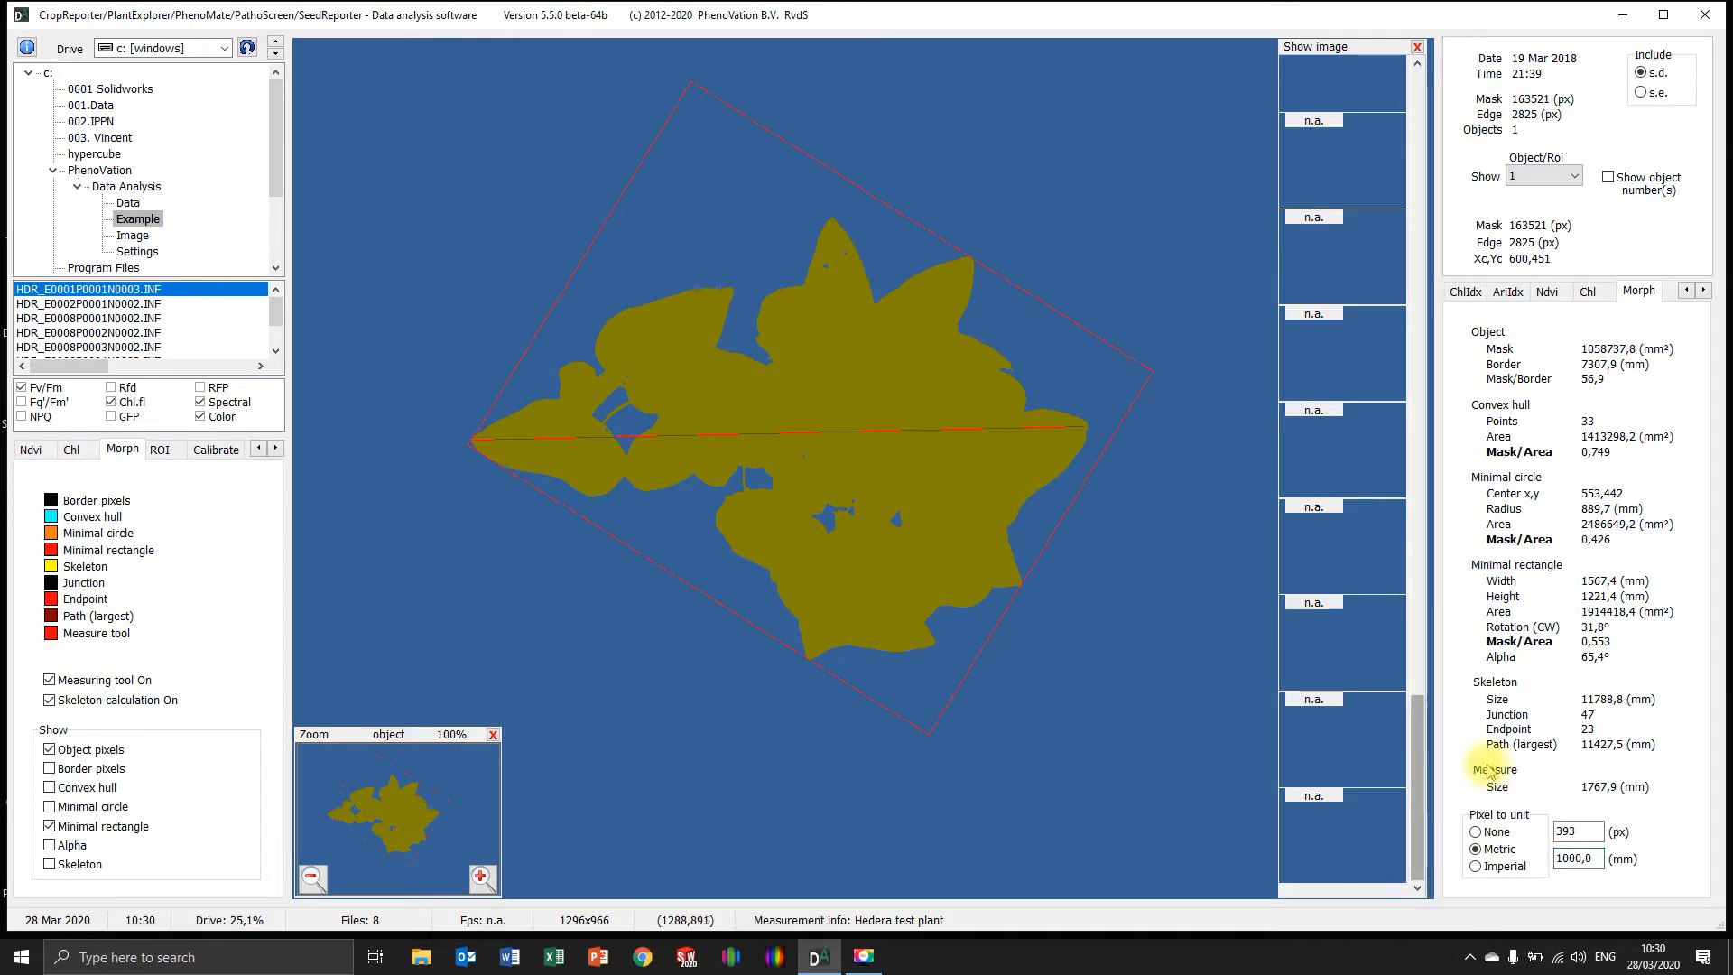
pyautogui.doubleClick(1591, 856)
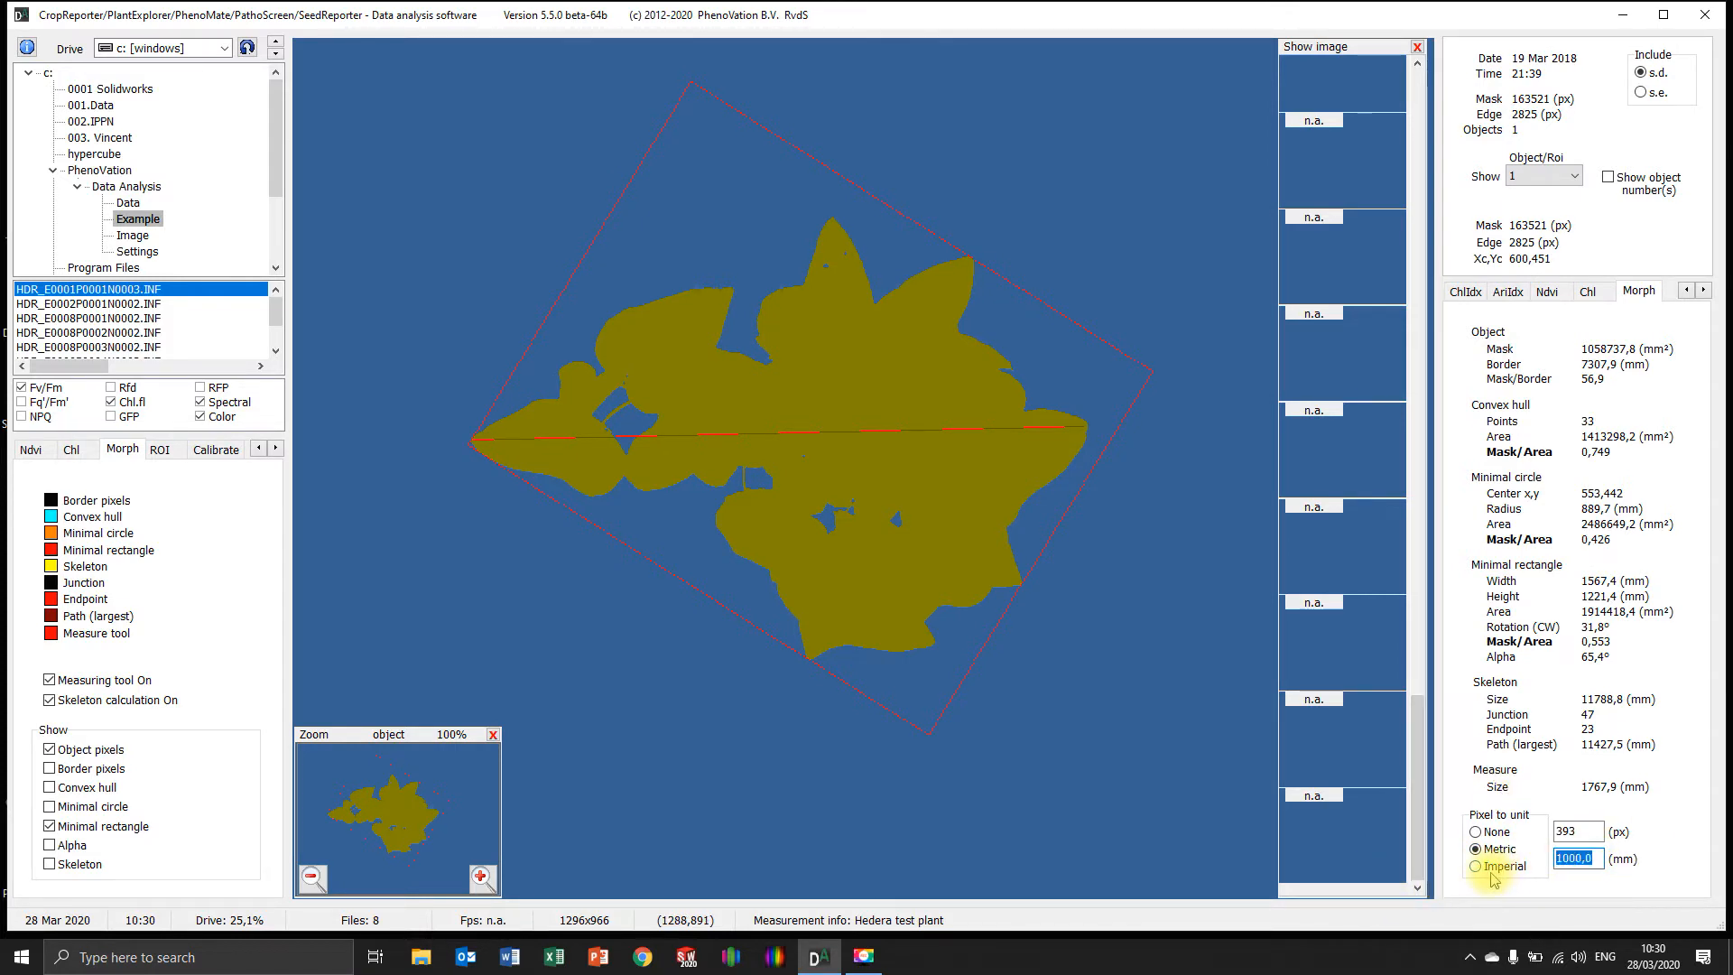
pyautogui.write('150')
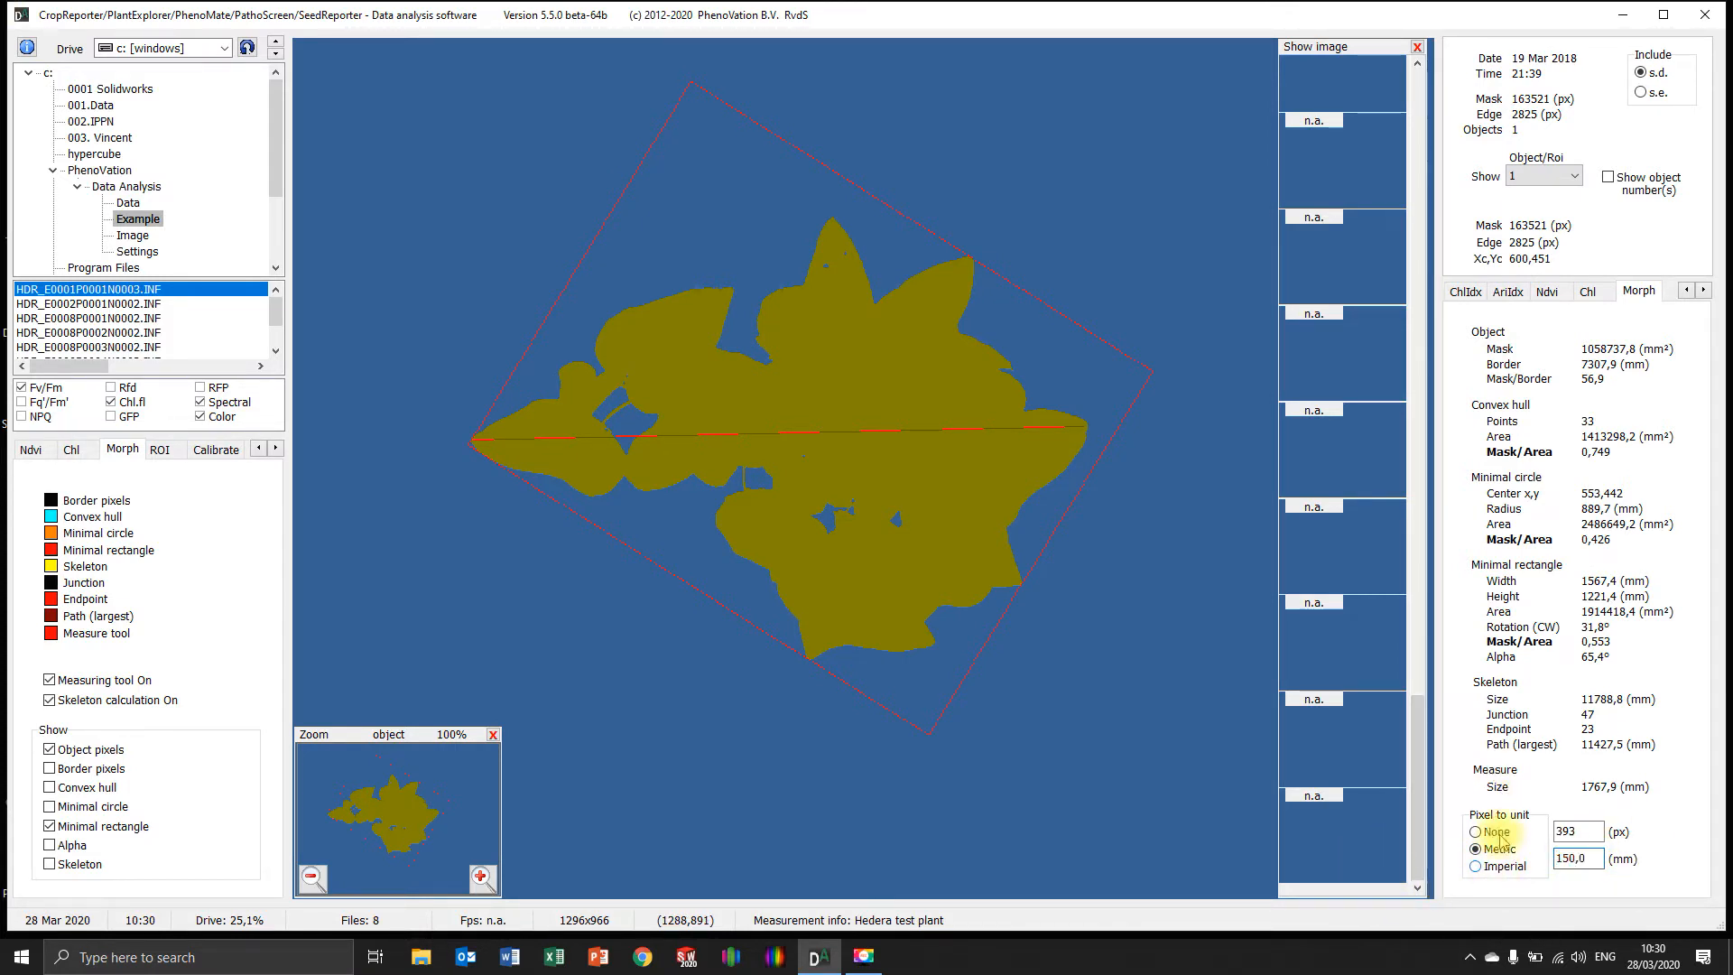
pyautogui.moveTo(1594, 830); pyautogui.dragTo(1524, 858)
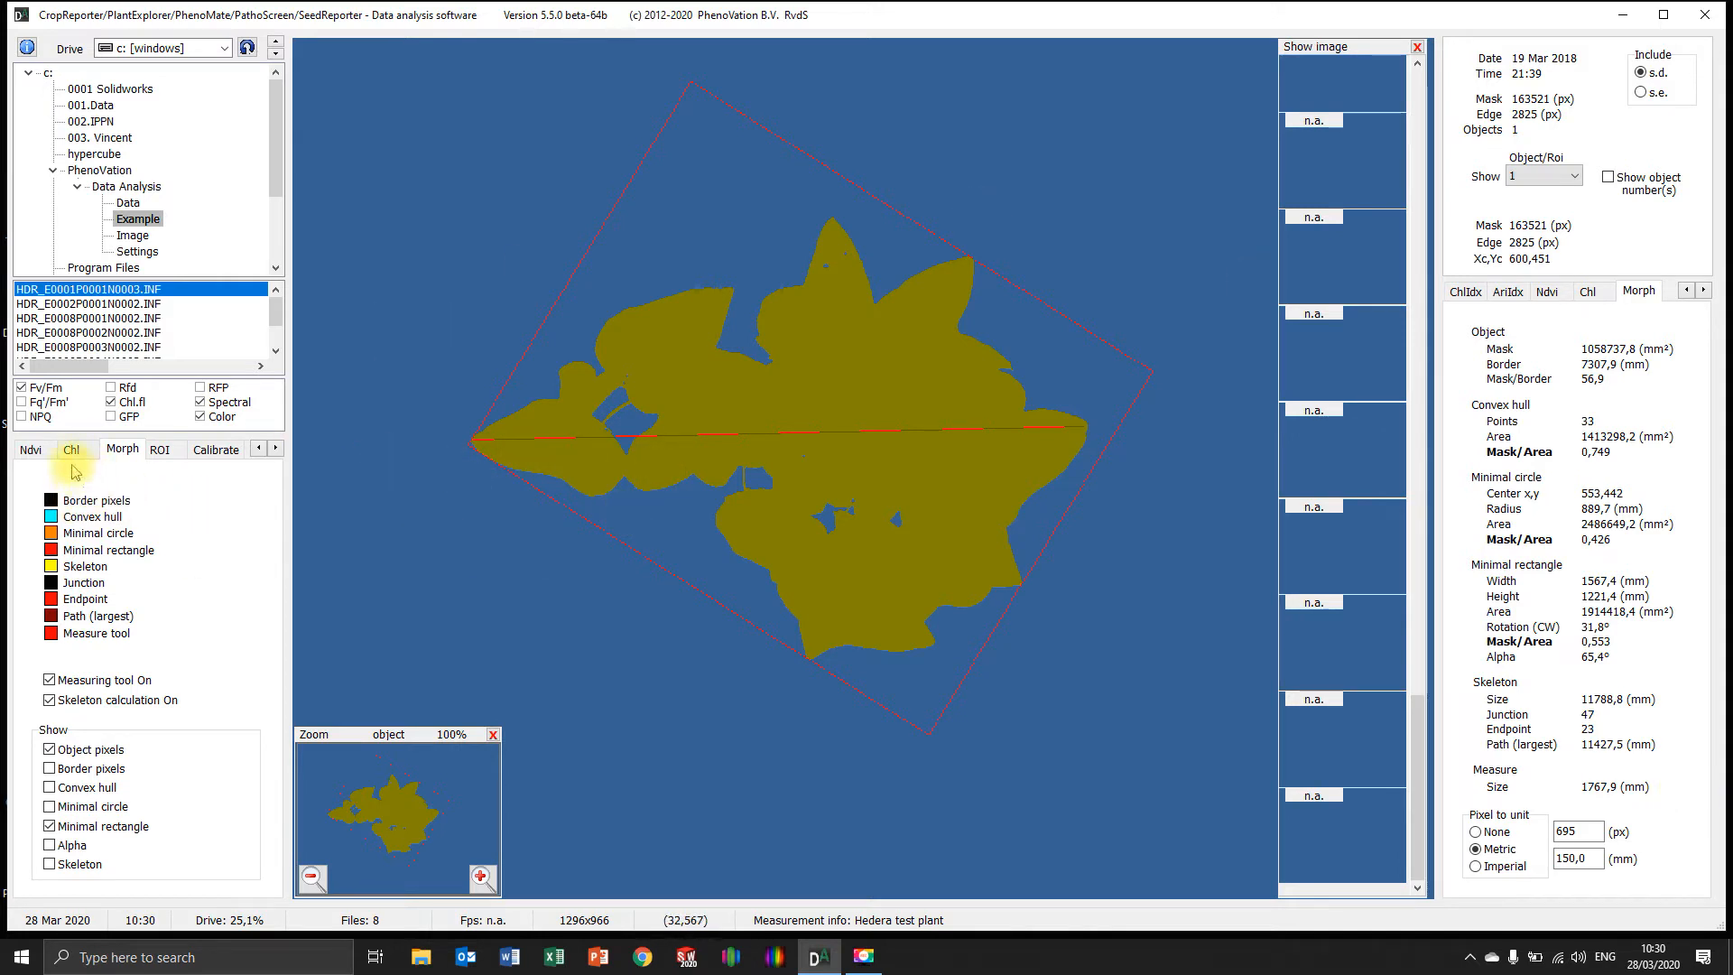
# Display the color image of the plant
pyautogui.scroll(1, 1312, 562)
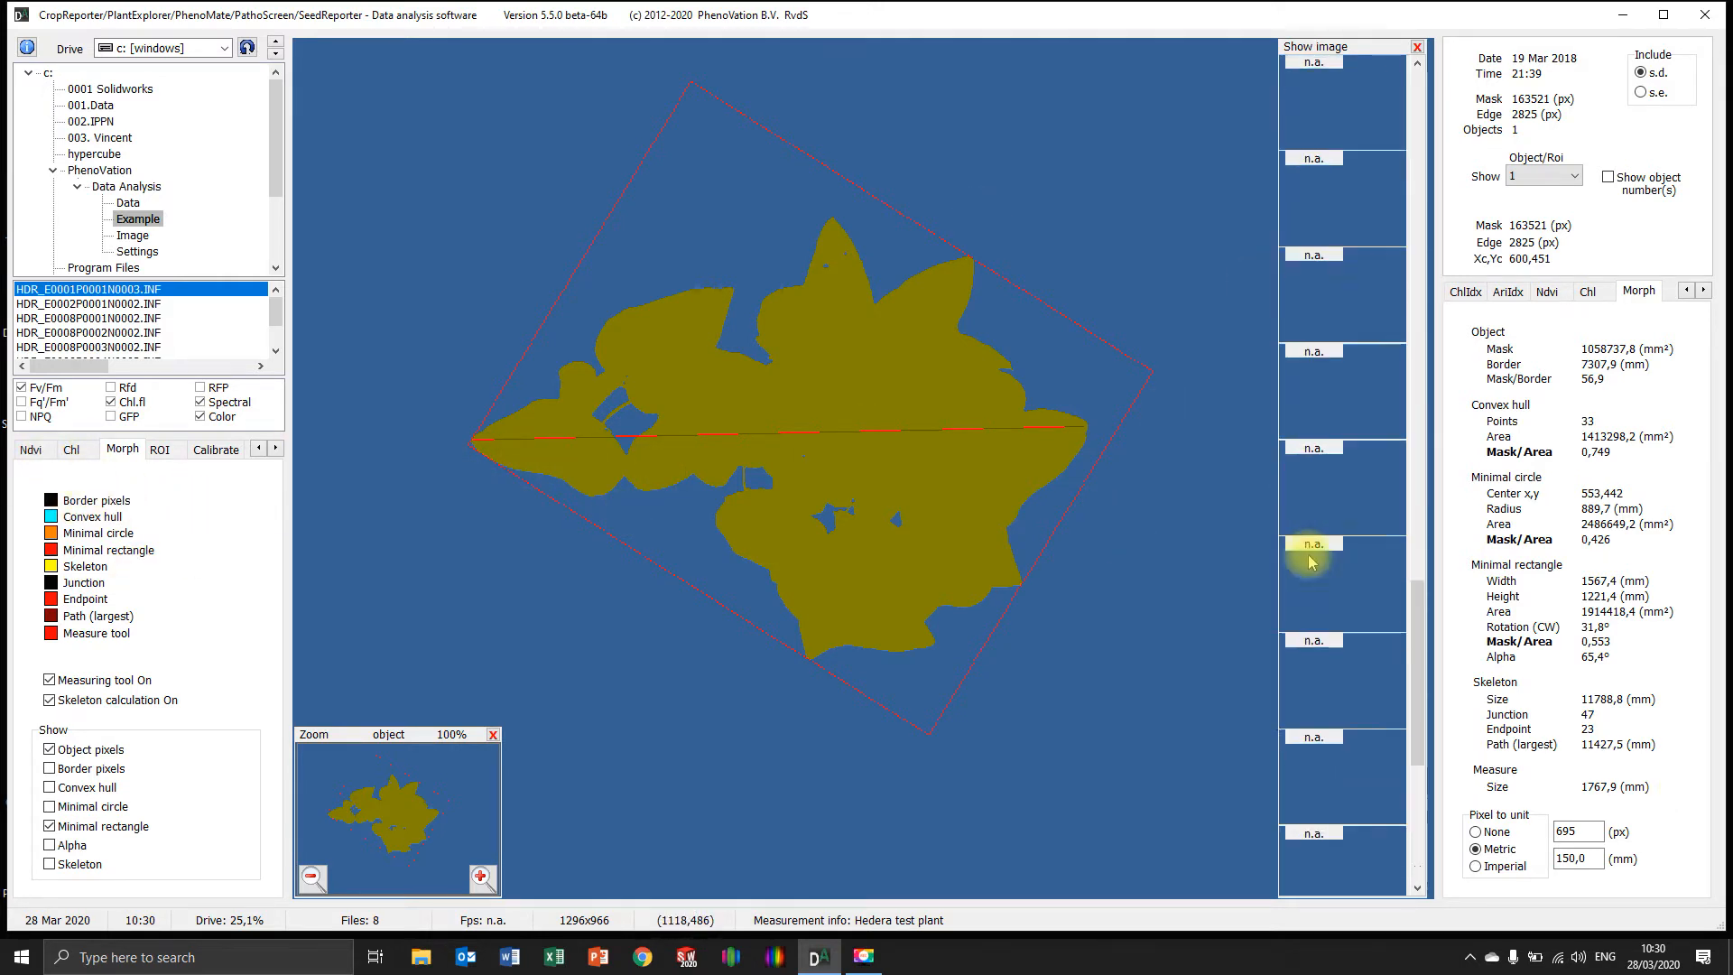
pyautogui.scroll(1, 1362, 677)
pyautogui.click(1313, 370)
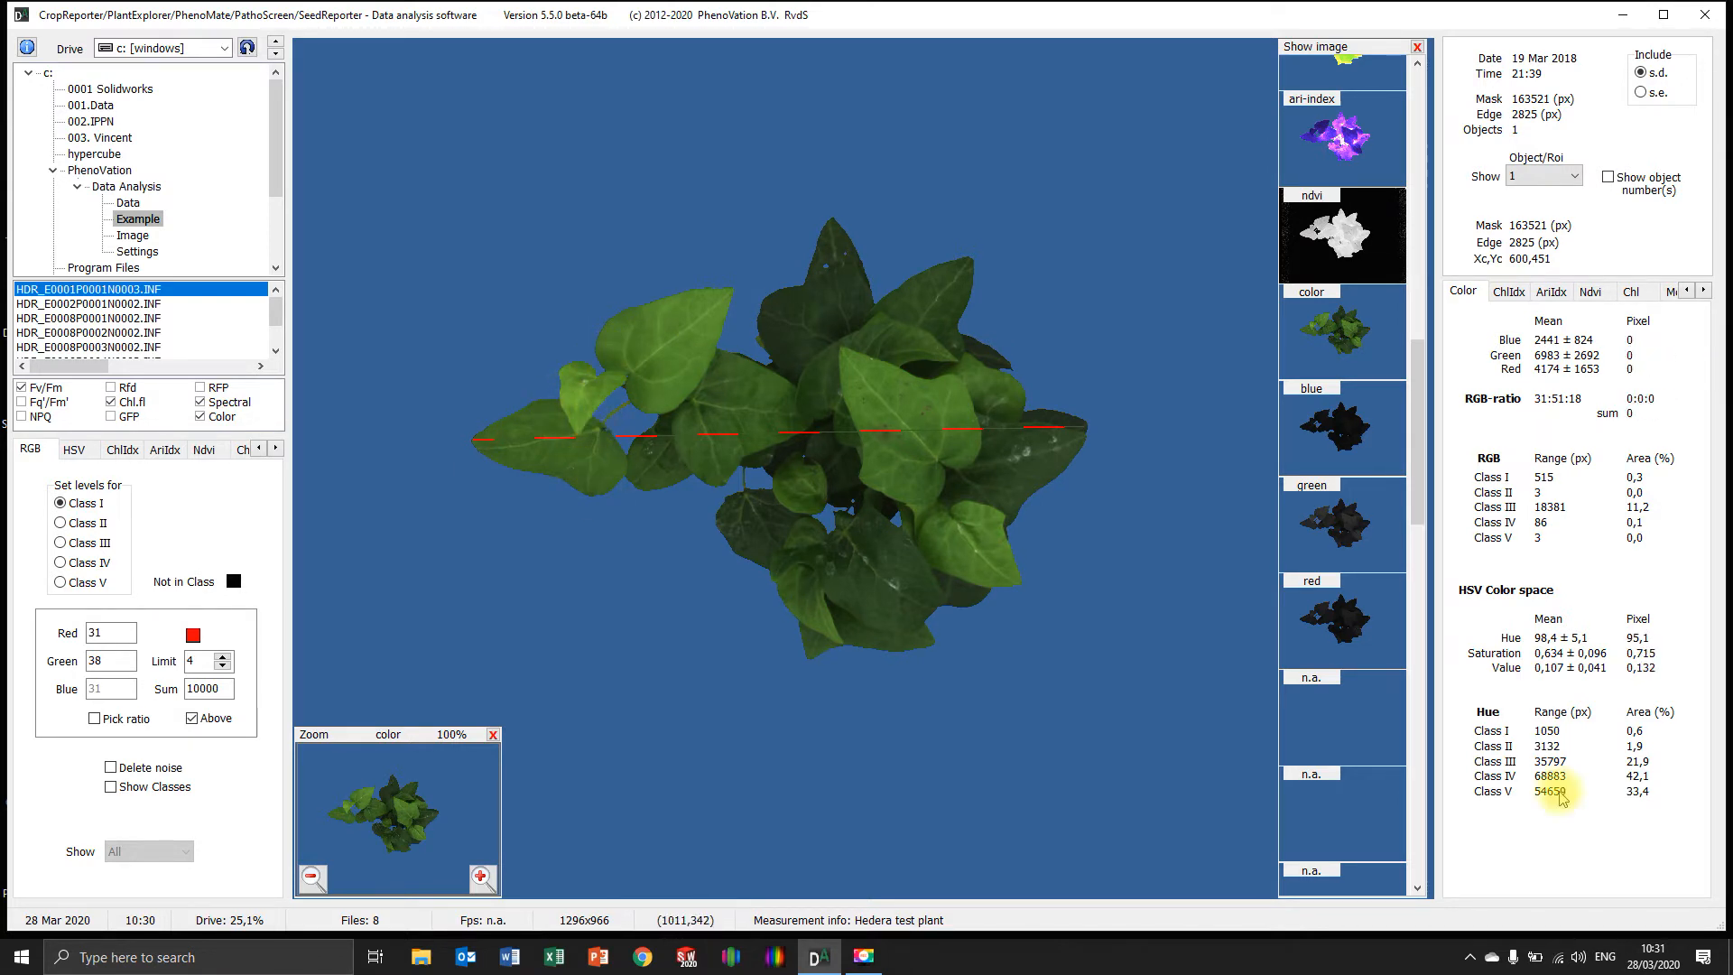
# Return to the morphological data view and turn off the measuring tool
pyautogui.rightClick(565, 507)
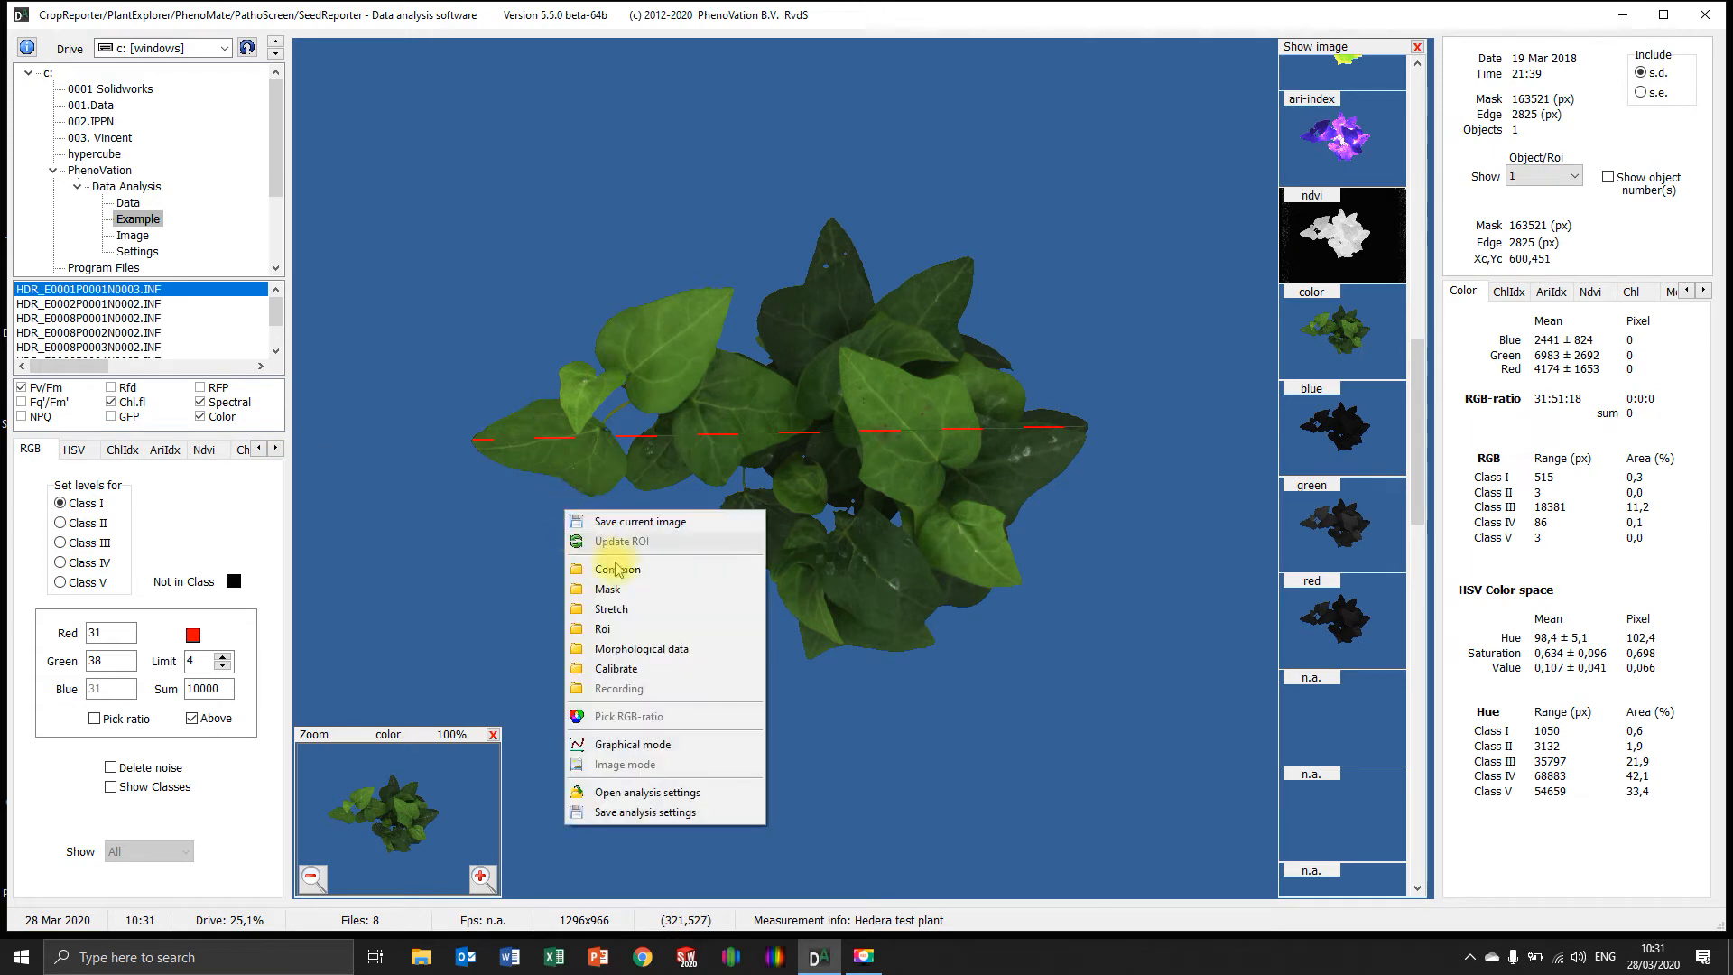
pyautogui.click(655, 645)
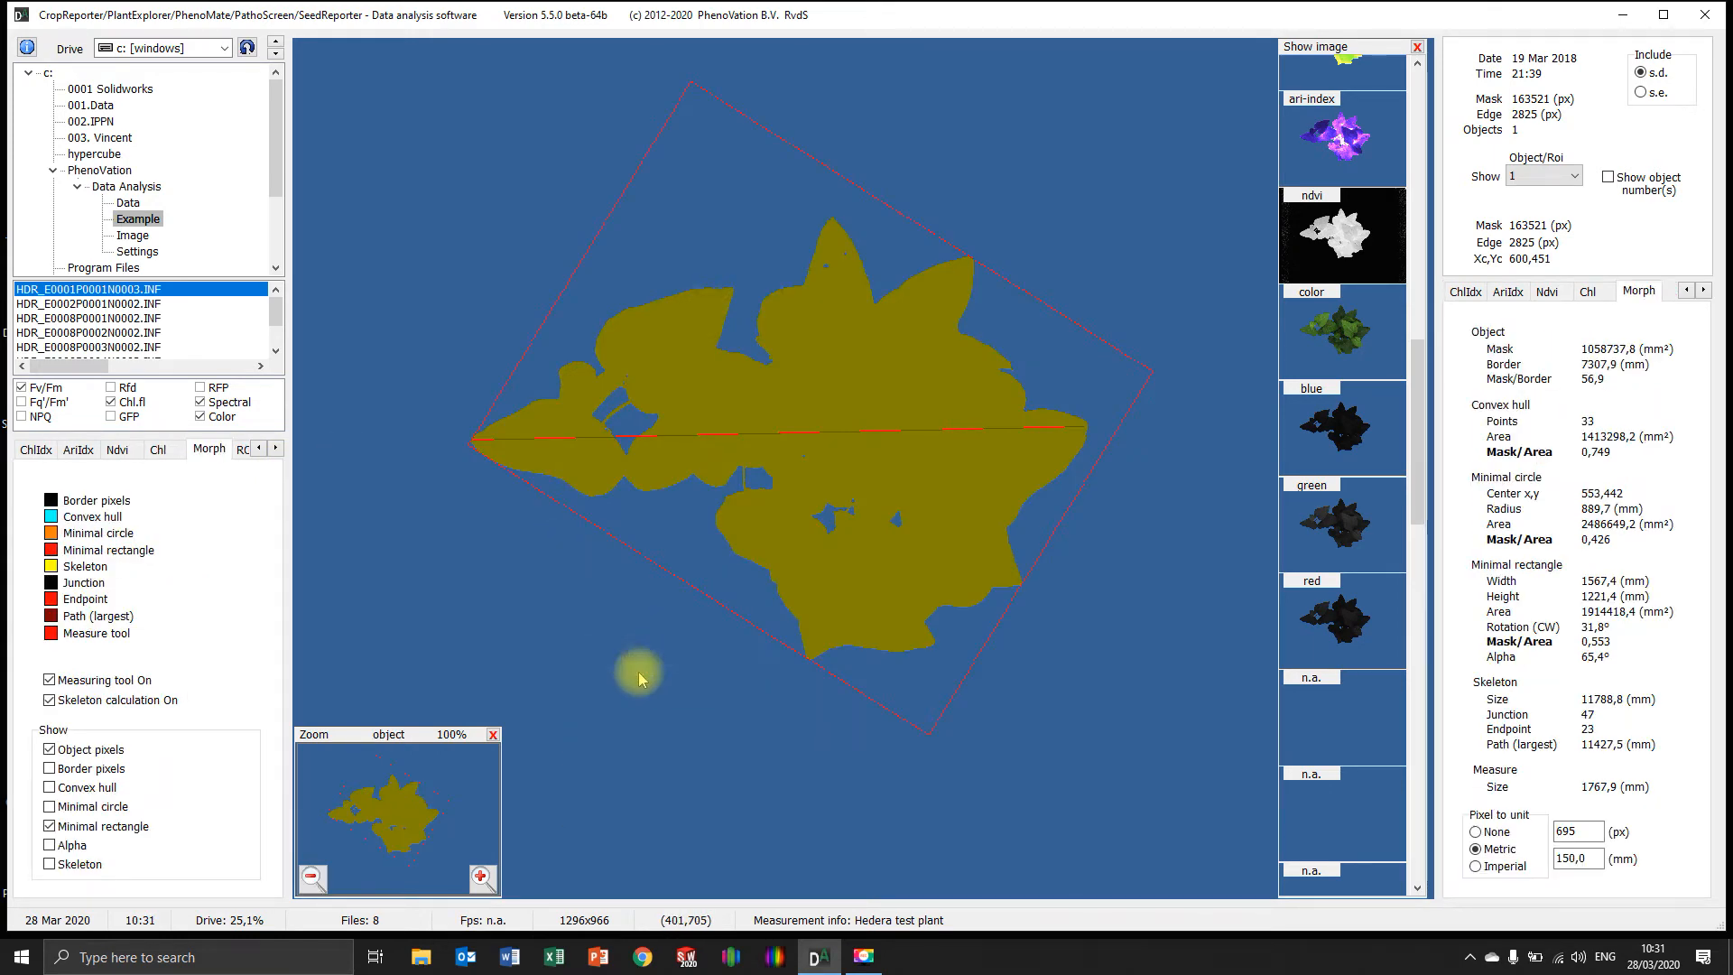
pyautogui.click(49, 680)
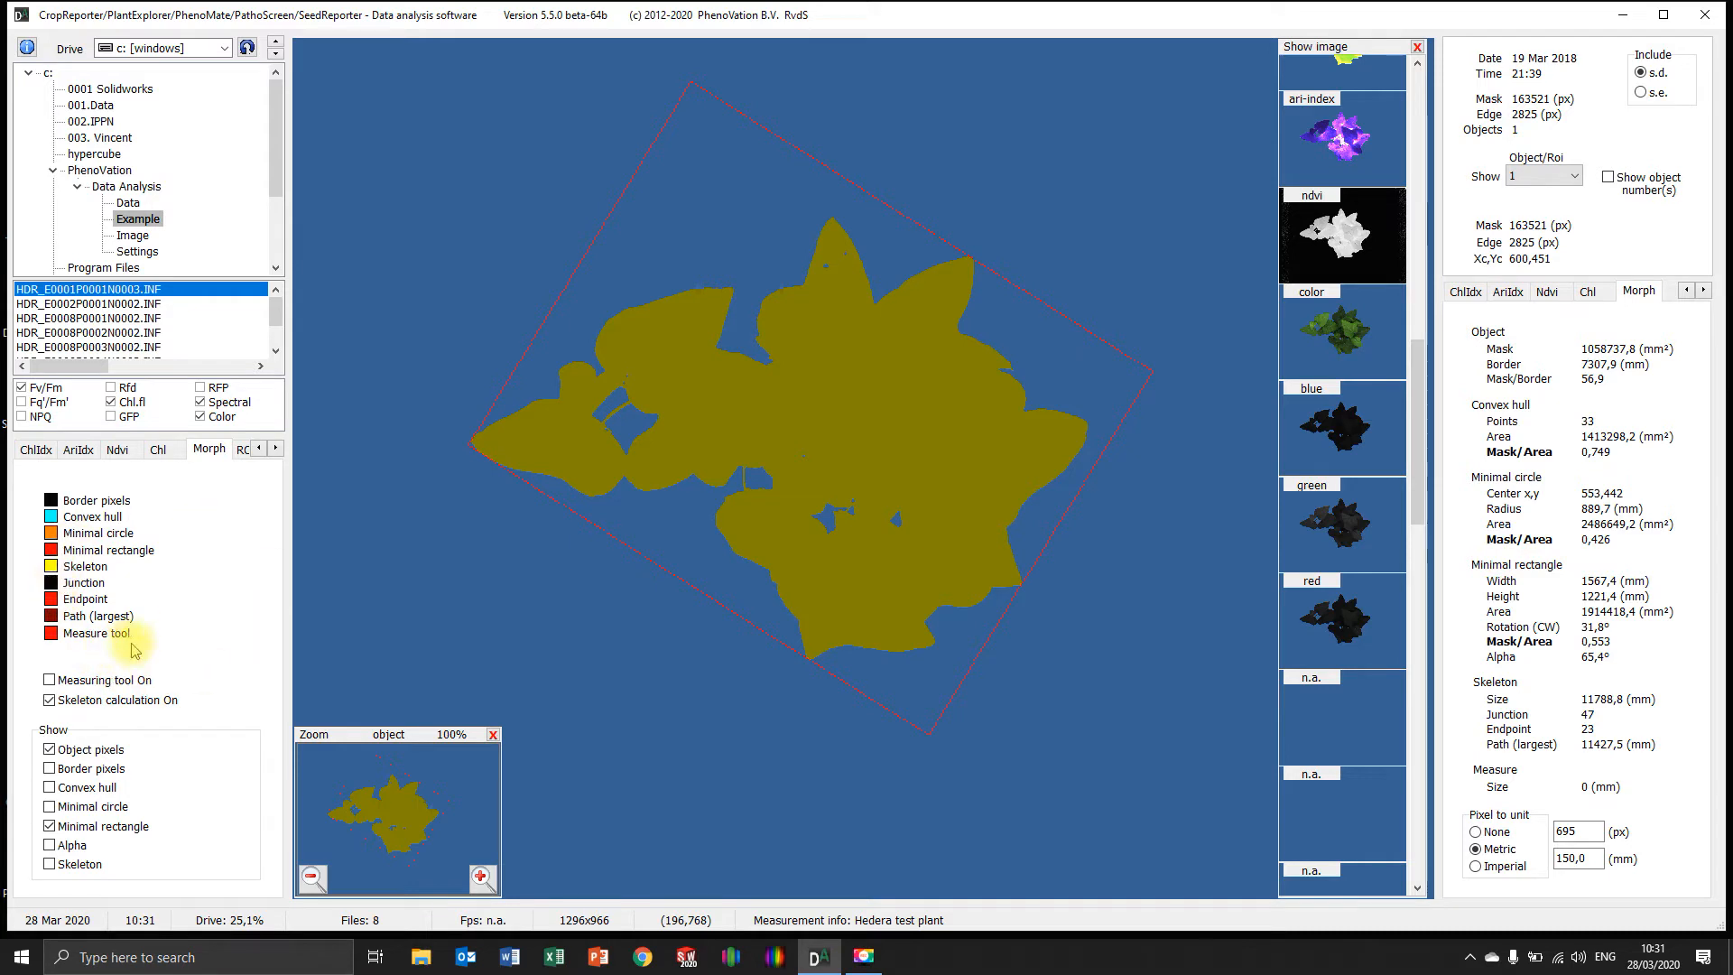
# Try to change the skeleton overlay's color to orange
pyautogui.click(52, 566)
pyautogui.click(807, 321)
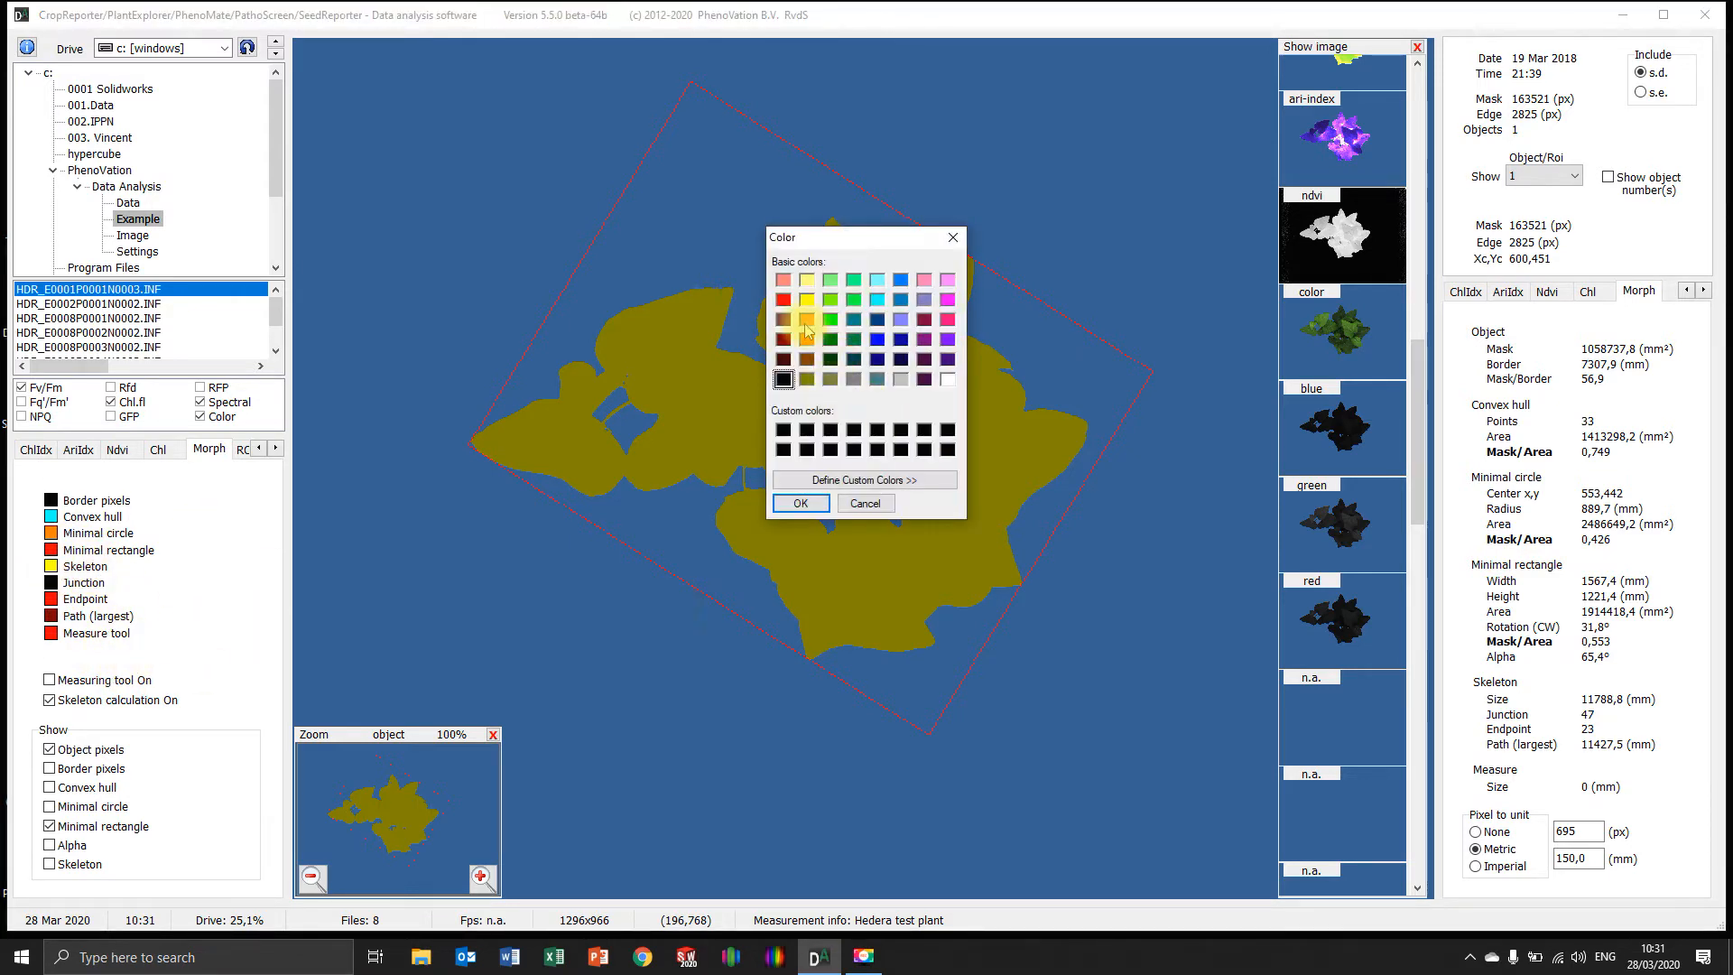
pyautogui.click(800, 500)
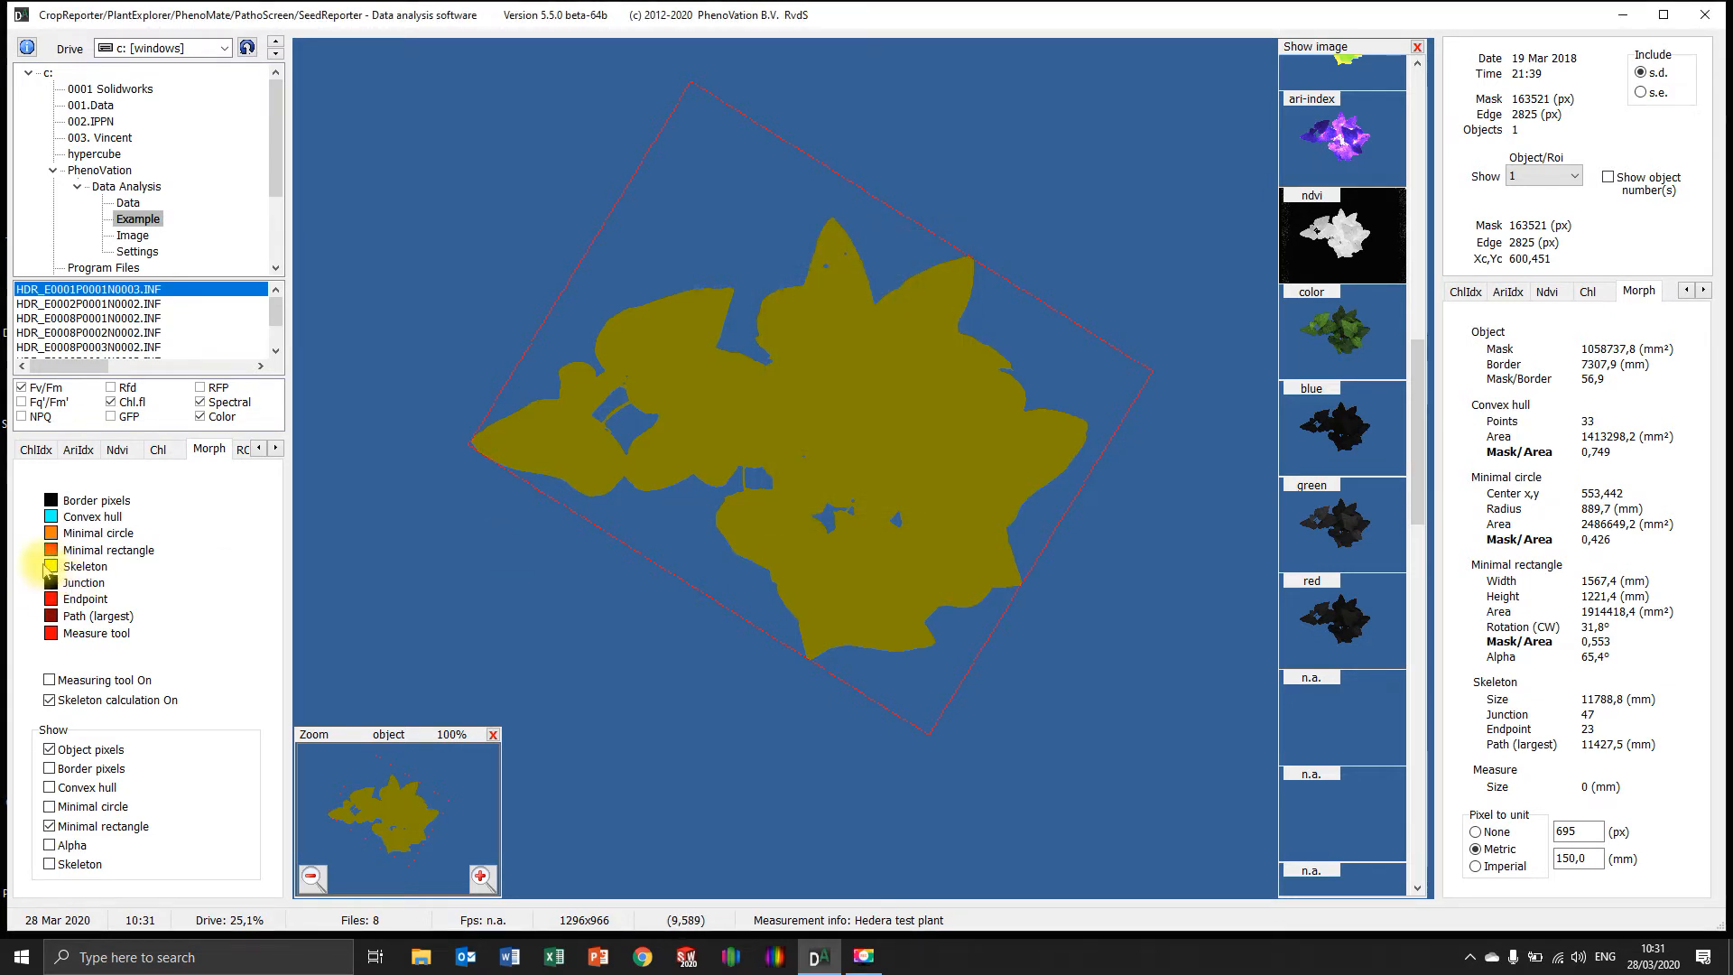
# Look at the background, mask, edge and eraser colors in the common settings and return to the morphological settings
pyautogui.rightClick(473, 420)
pyautogui.click(516, 482)
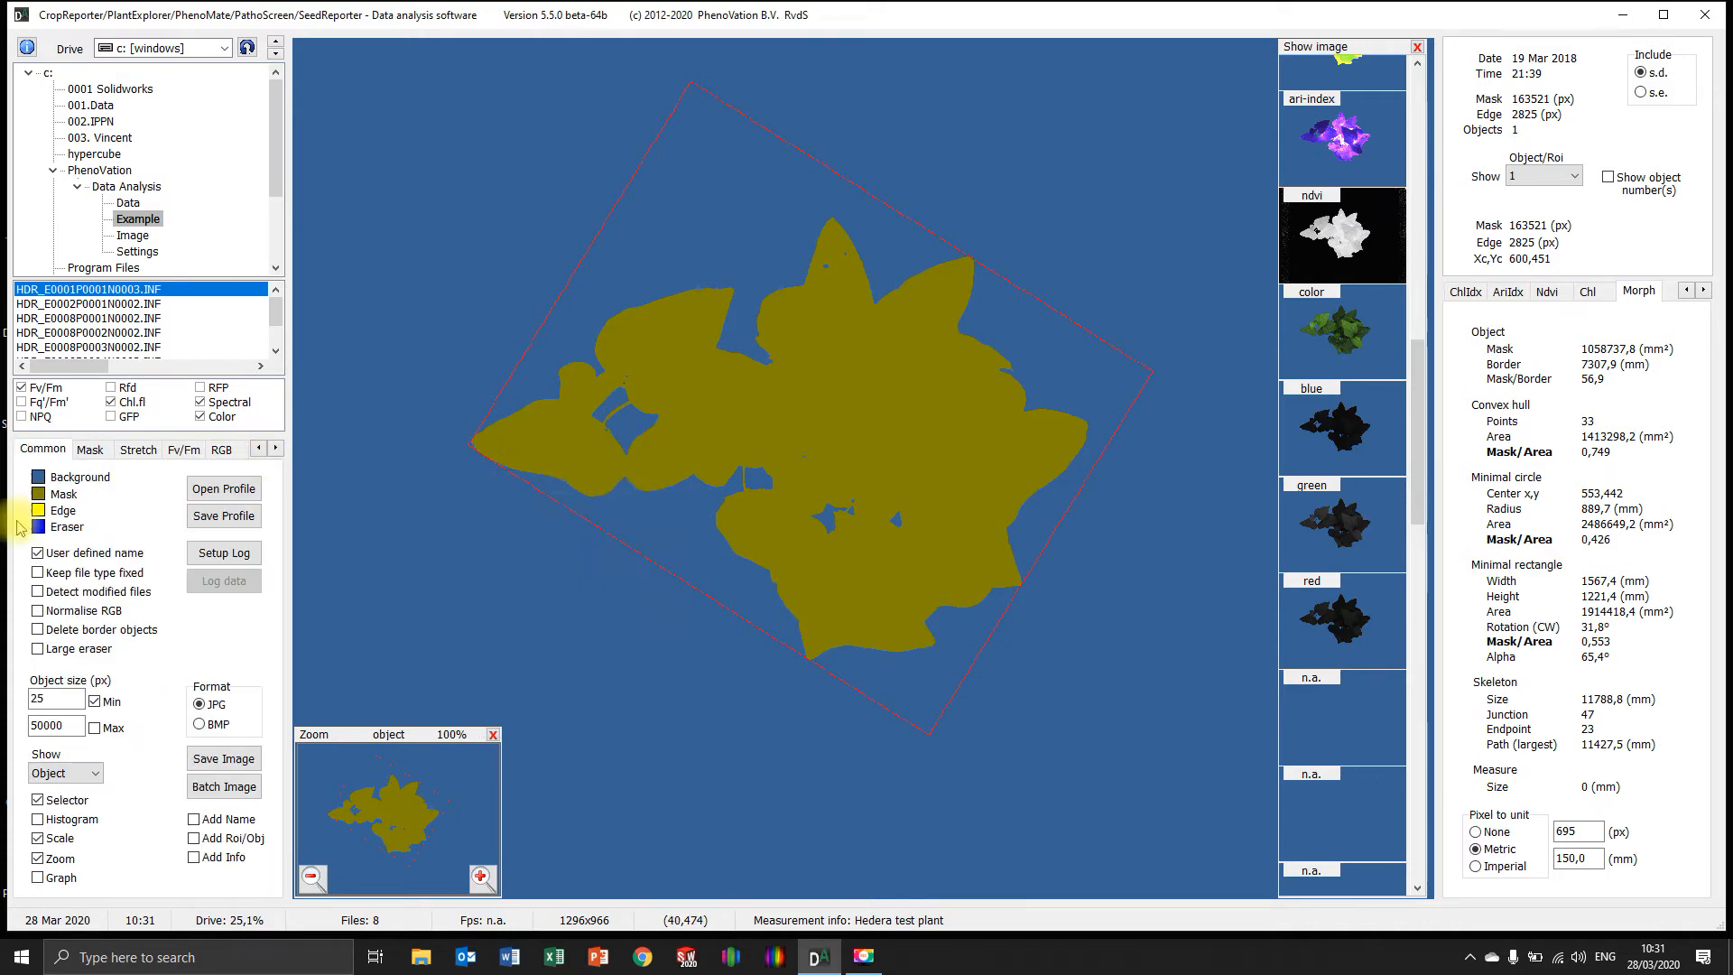
pyautogui.rightClick(443, 495)
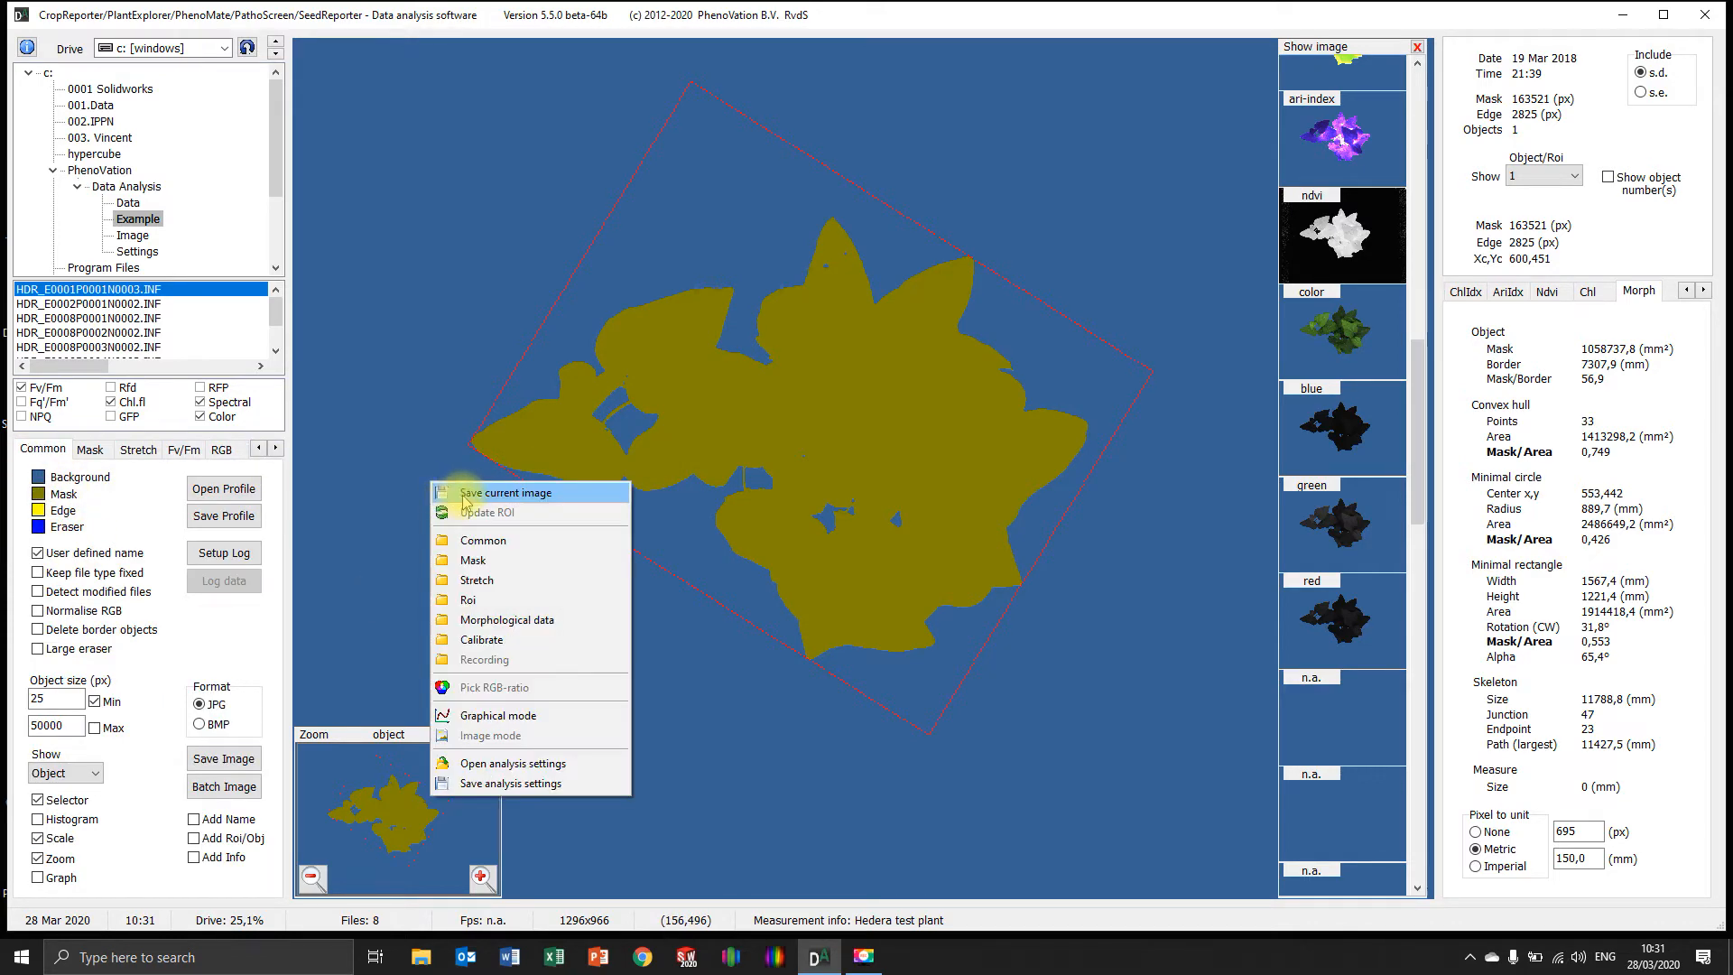
pyautogui.click(524, 616)
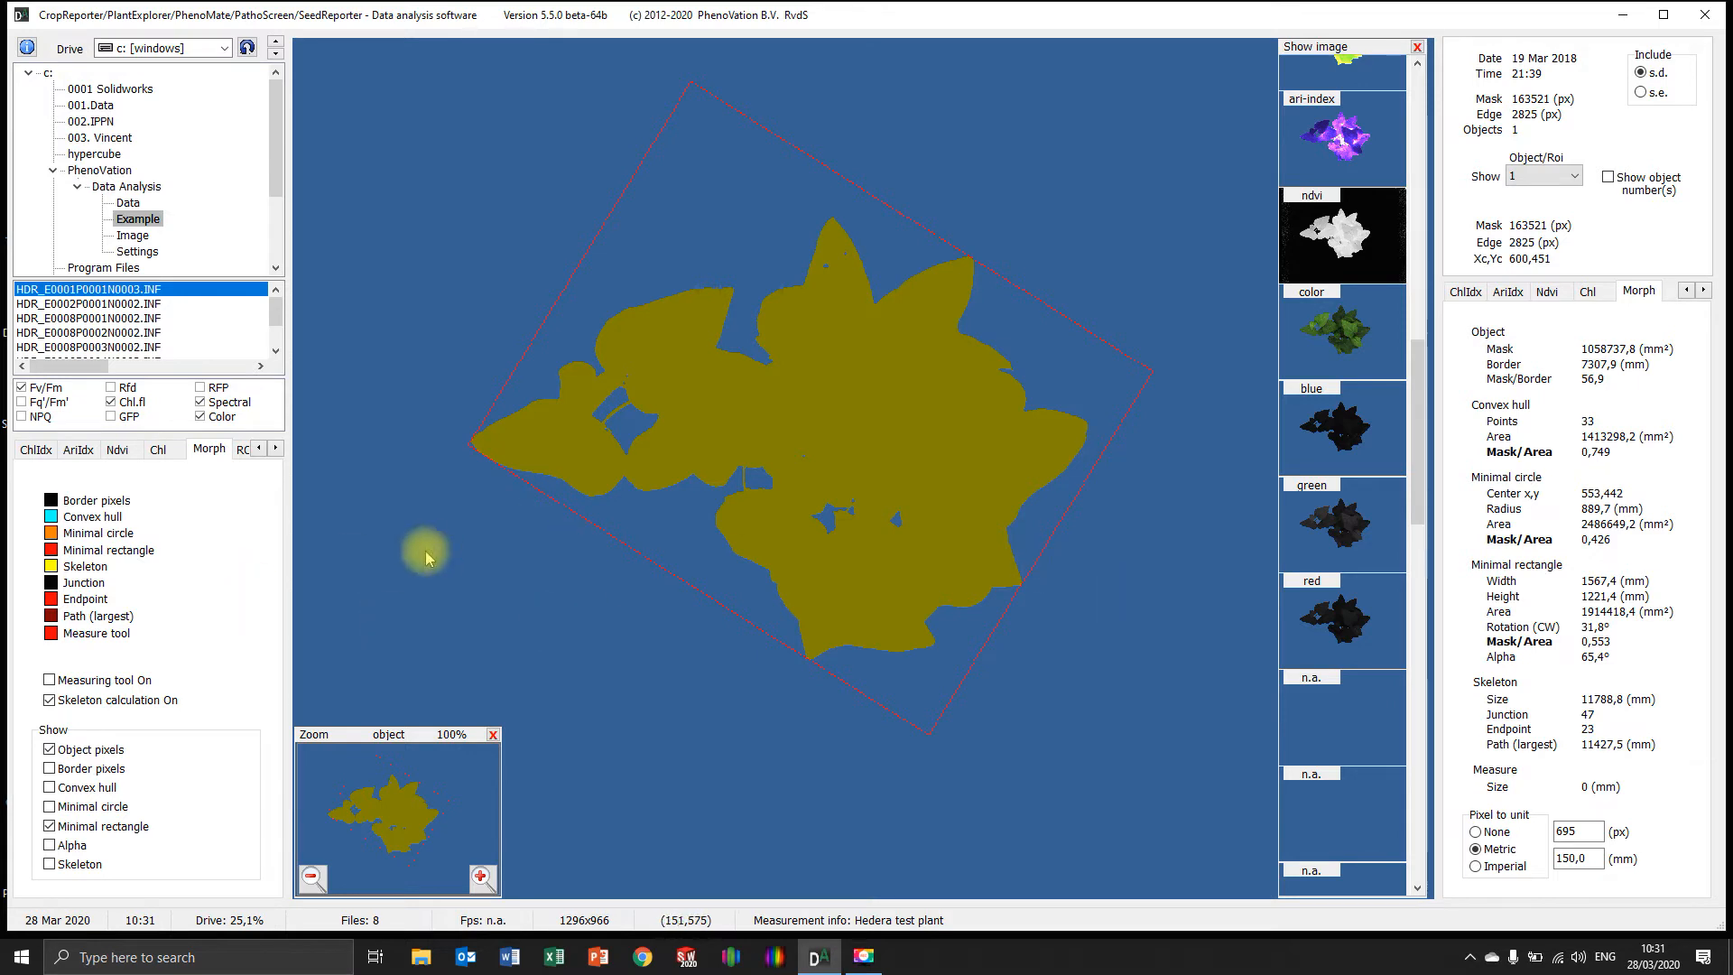
# Look at the ROI analysis settings, load HDR_E0002P0001N0002.INF and display its ndvi image
pyautogui.click(244, 449)
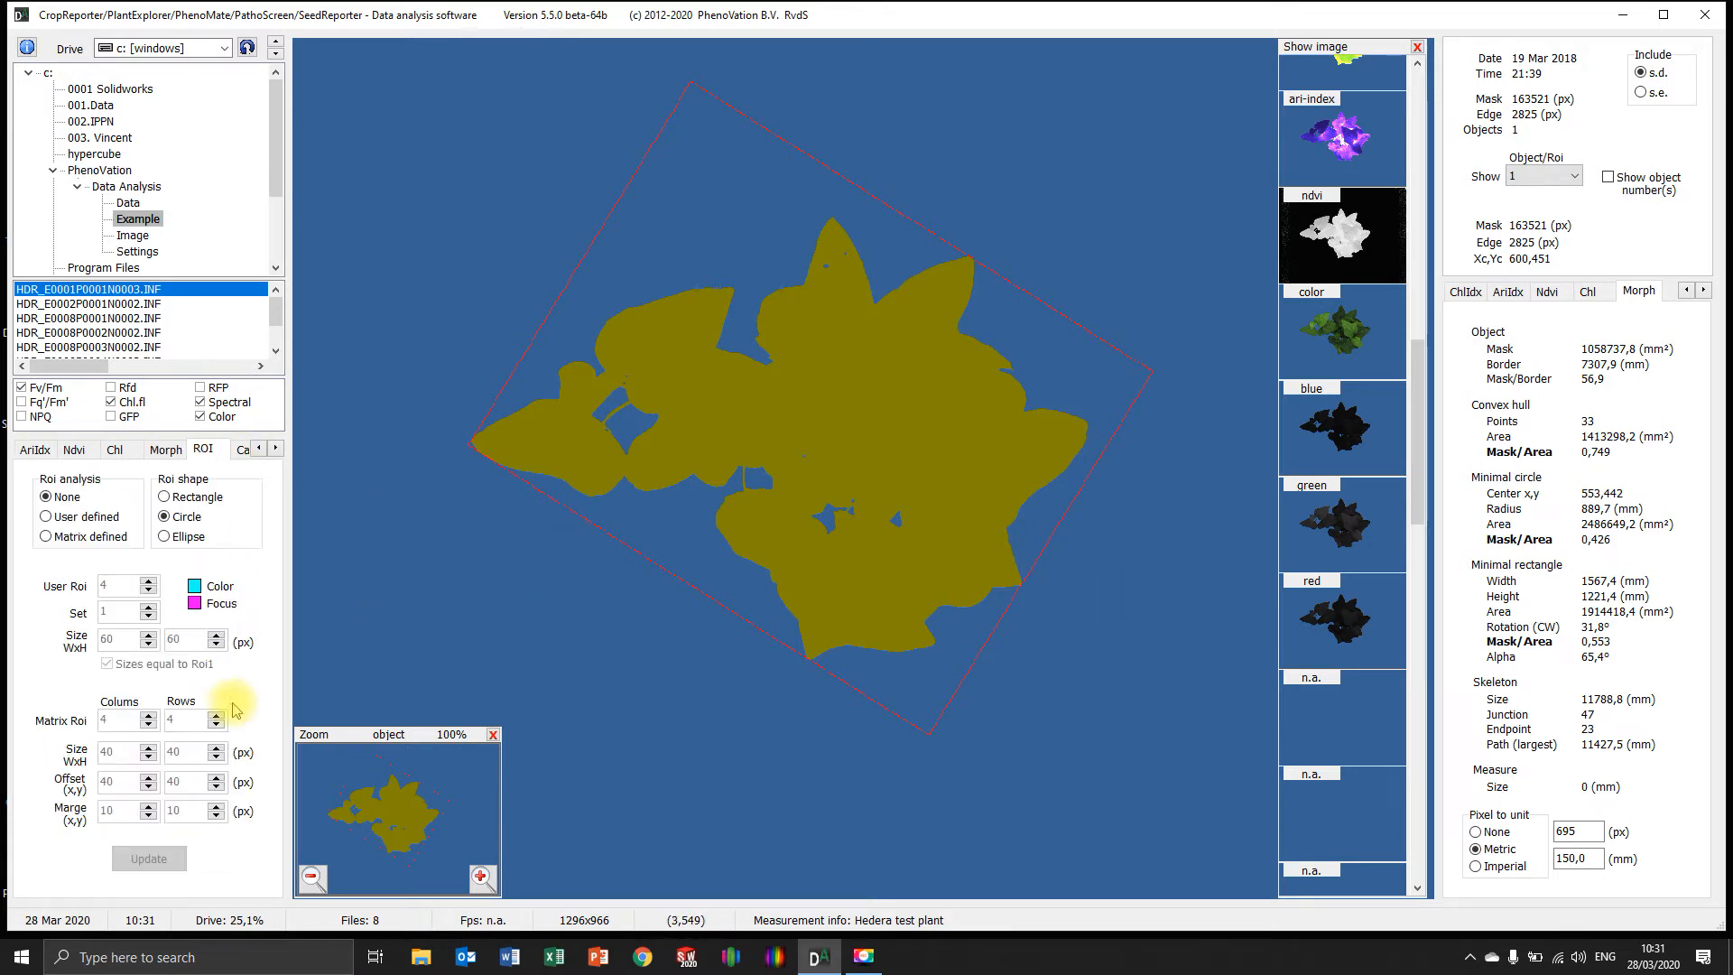
pyautogui.click(150, 305)
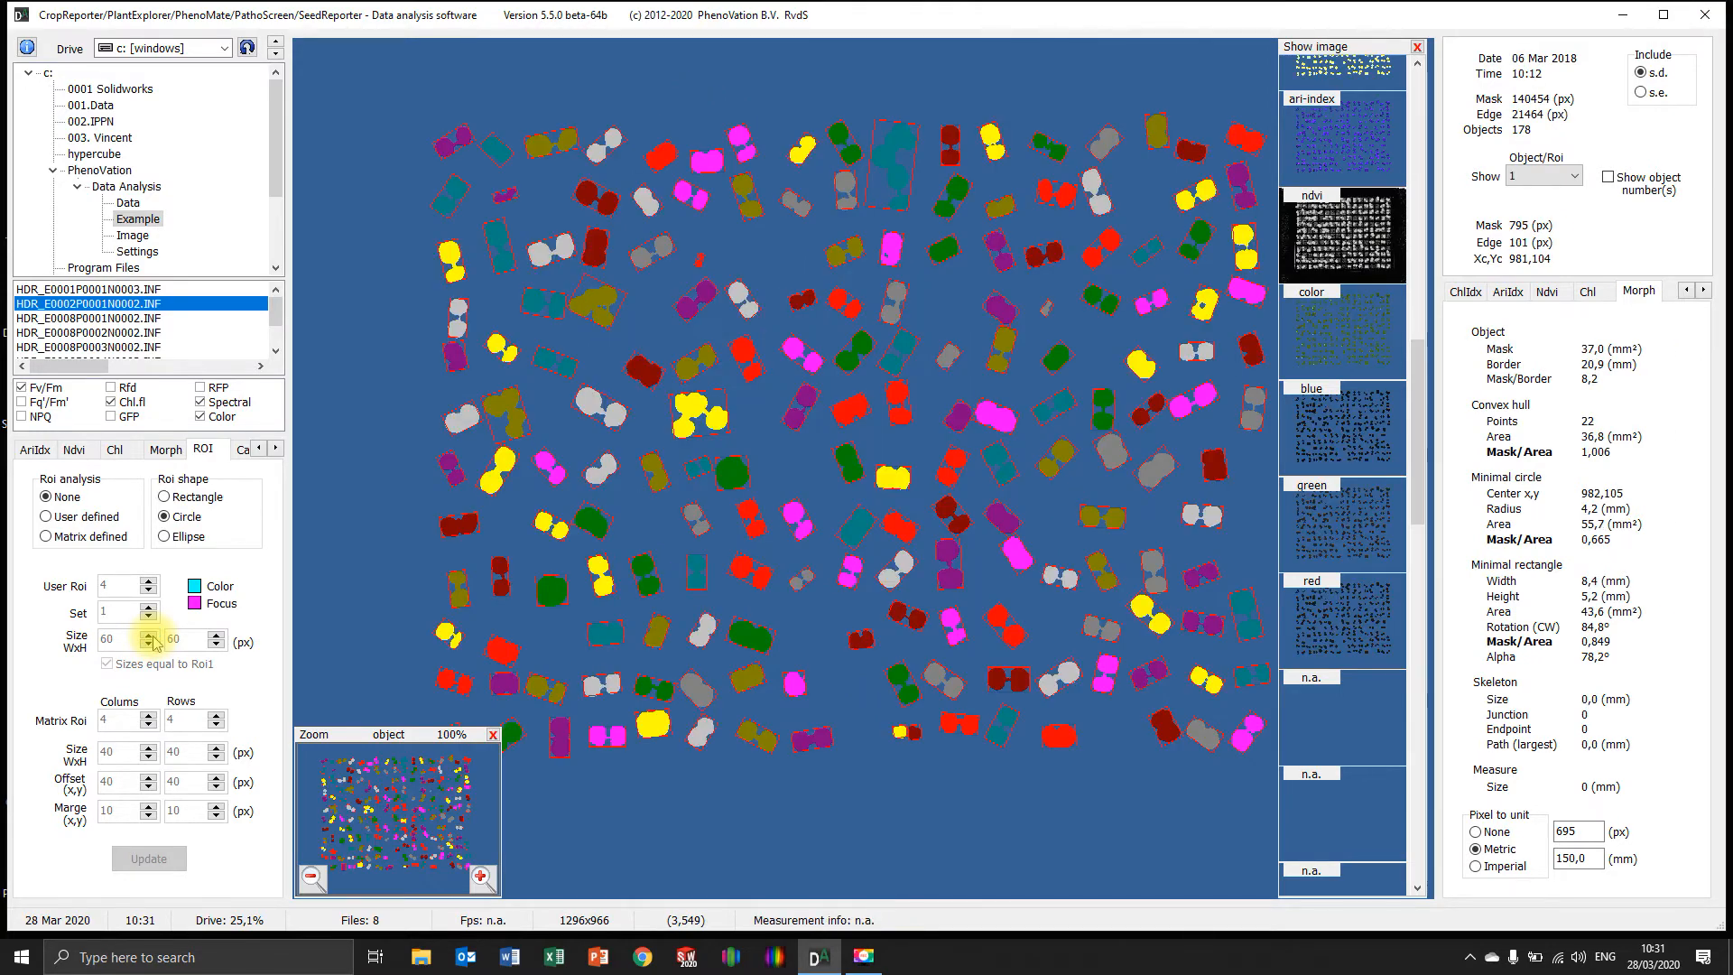
pyautogui.scroll(-2, 1354, 623)
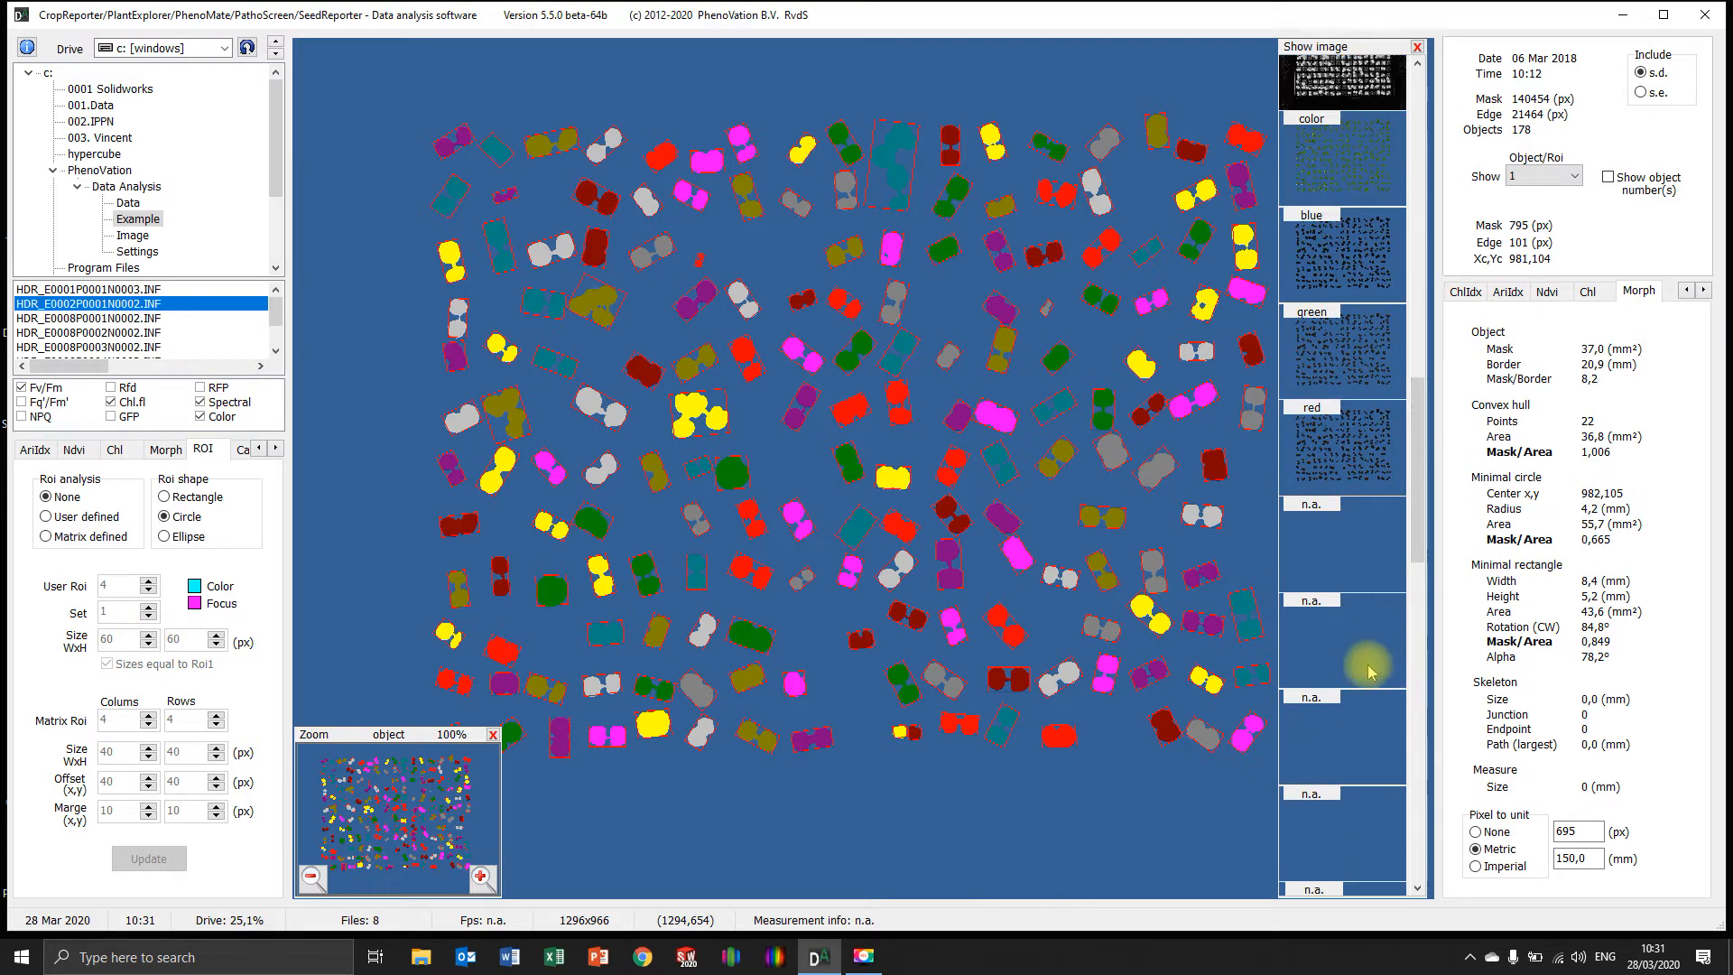
pyautogui.scroll(5, 1336, 583)
pyautogui.click(1376, 377)
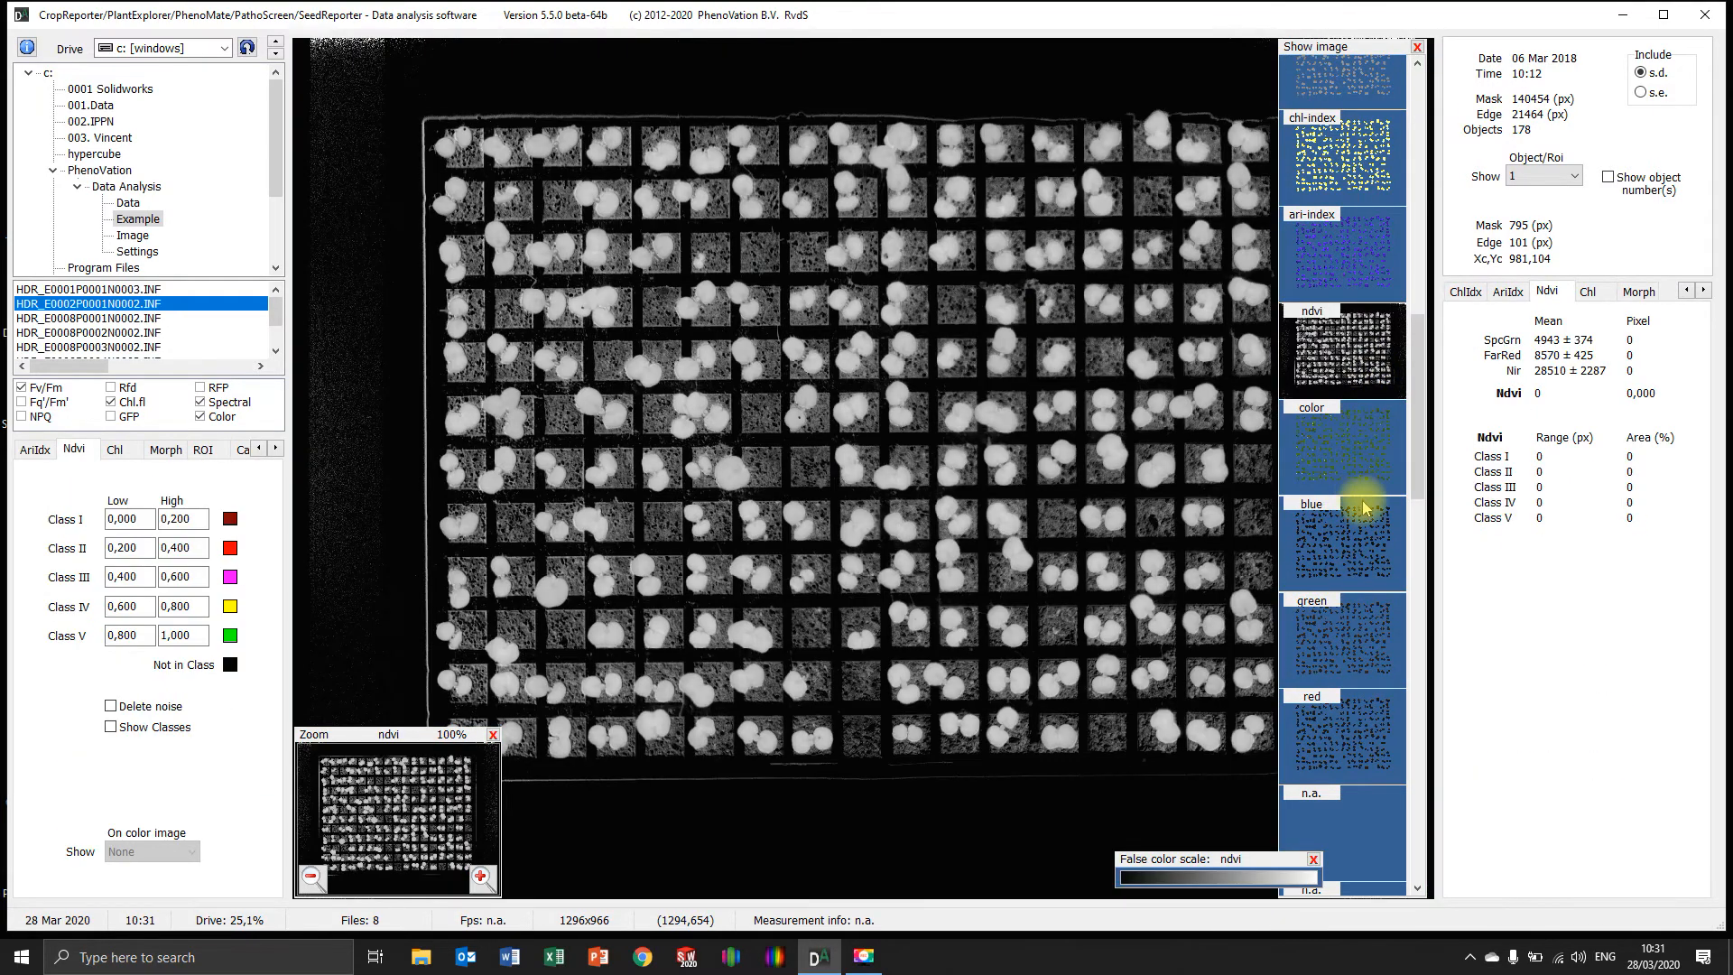
# Close the false color scale, image selector and zoom windows so the ndvi image is unobstructed
pyautogui.click(1314, 859)
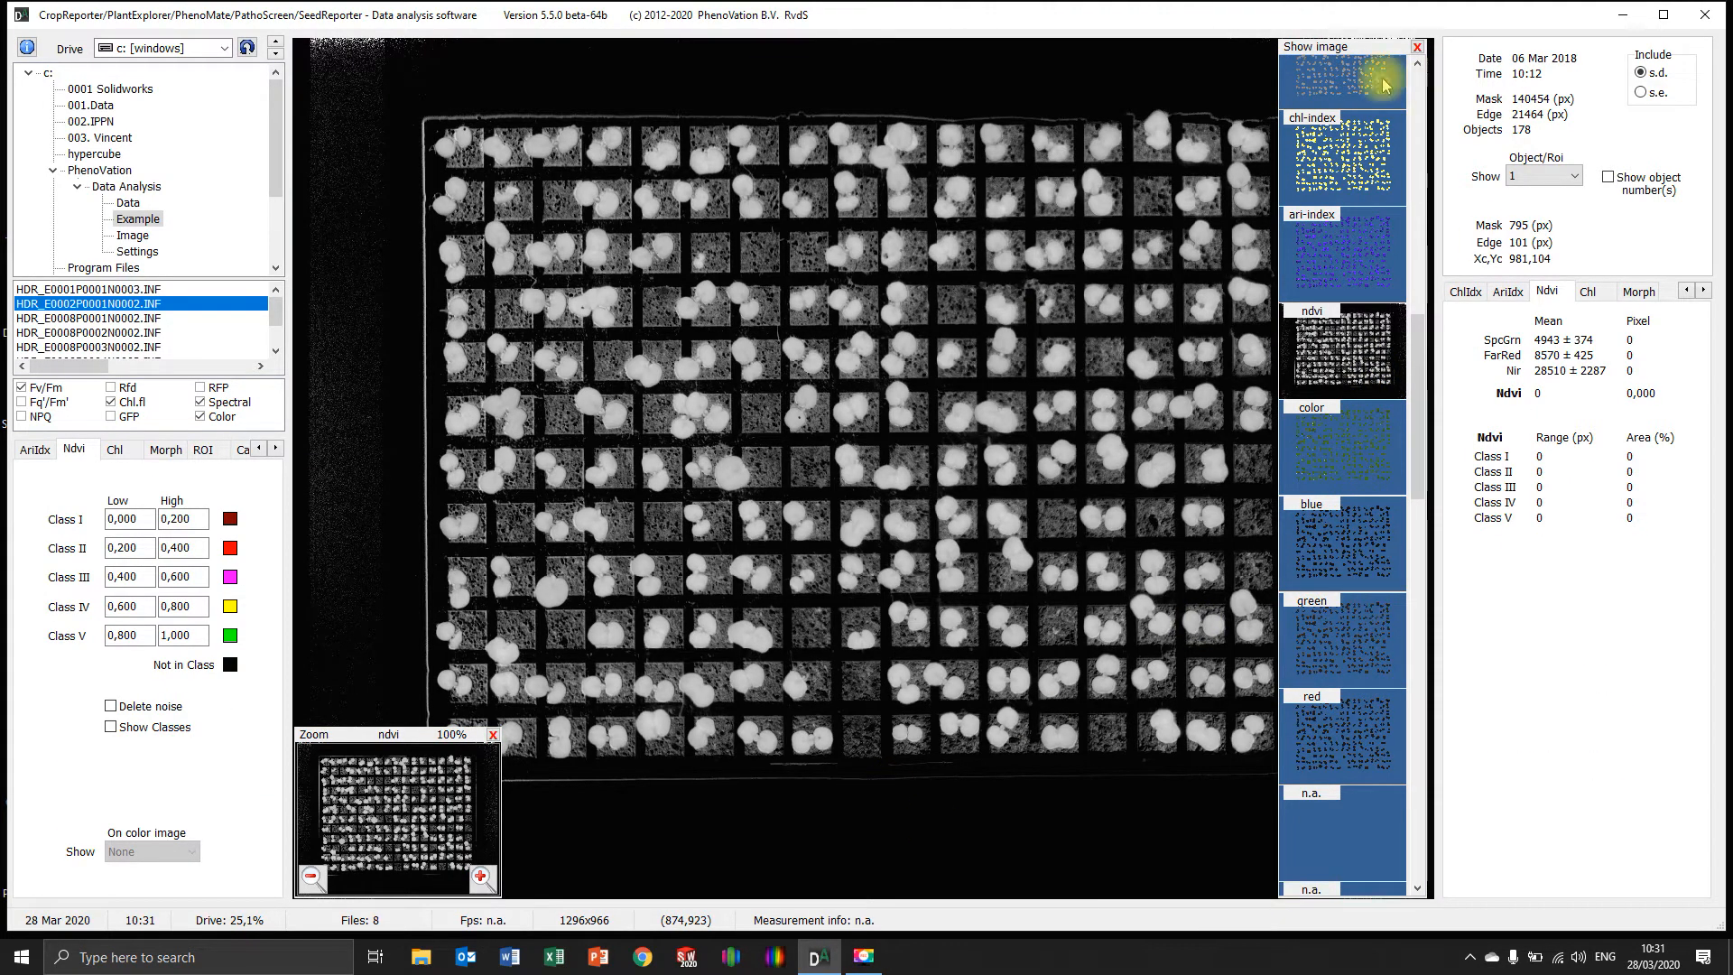
pyautogui.click(1417, 47)
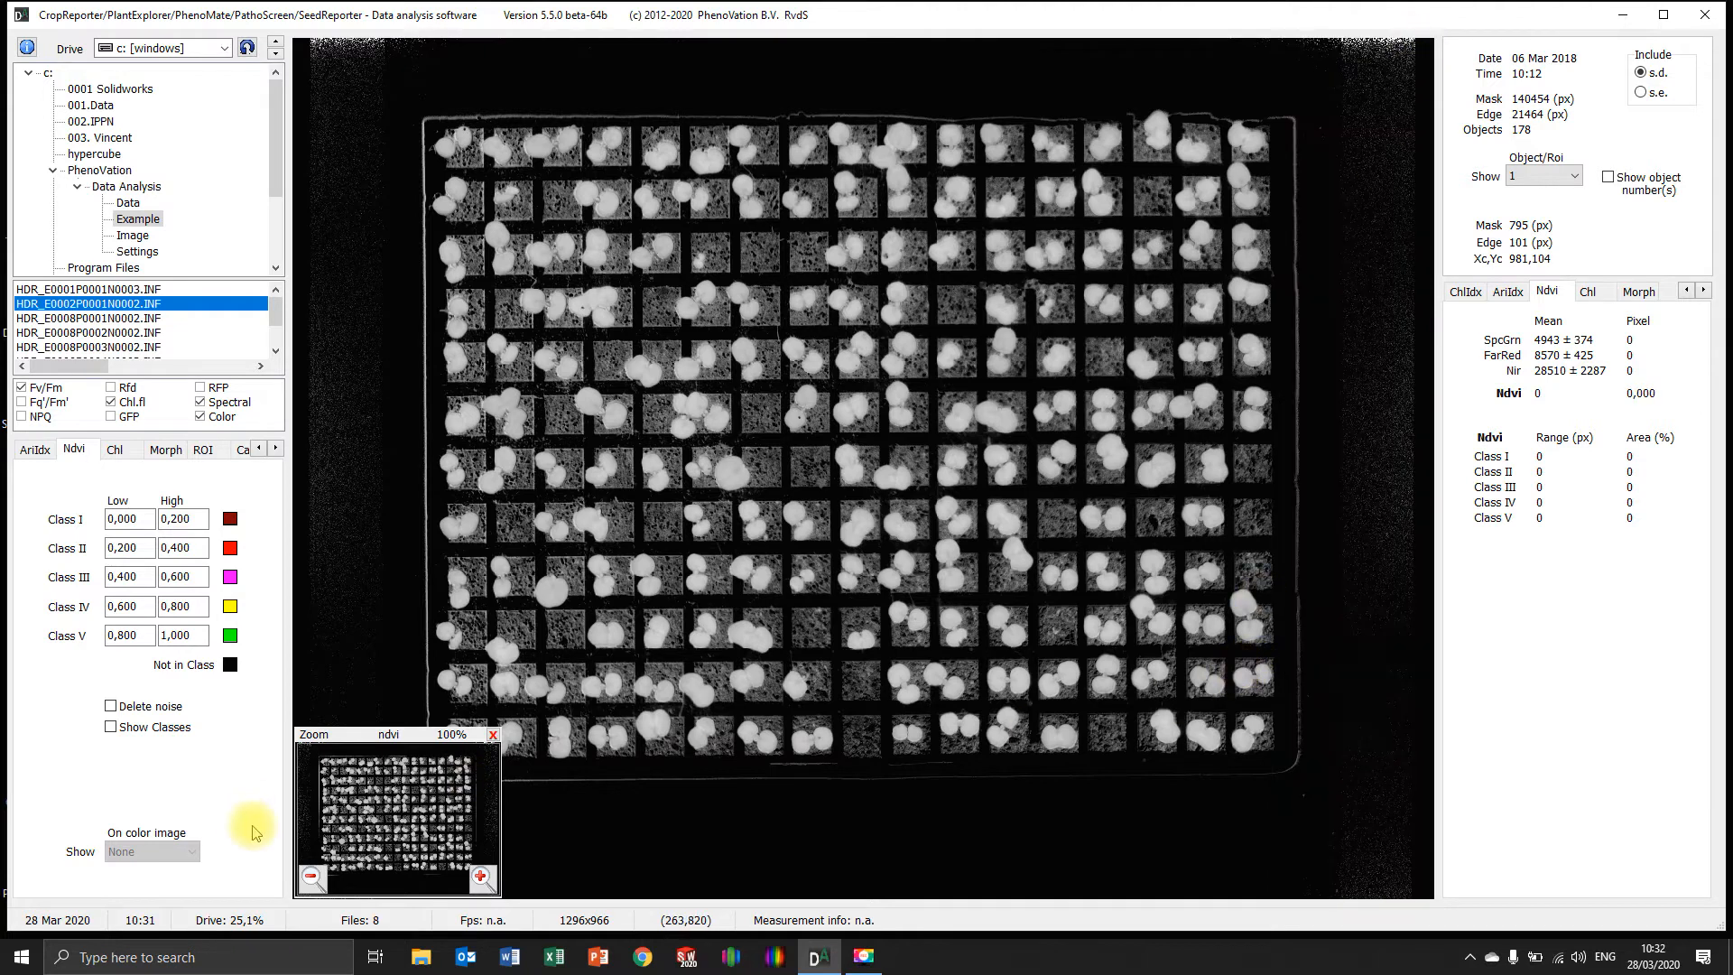
pyautogui.click(493, 733)
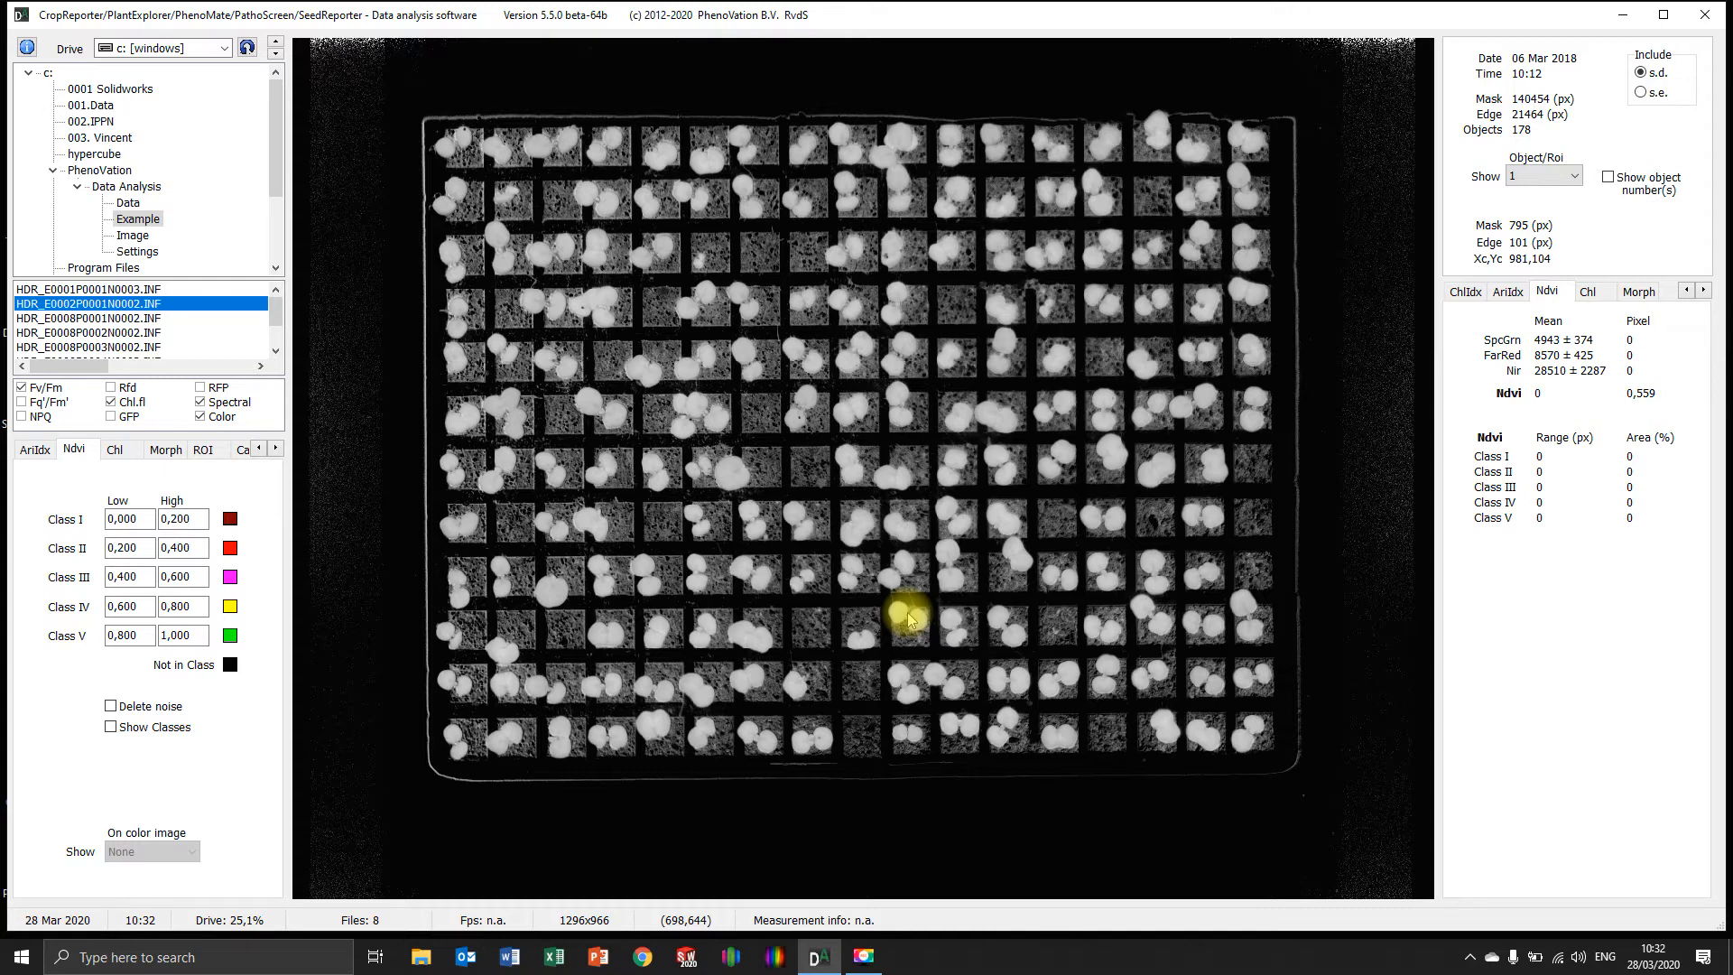
# Open the ROI settings, enable user-defined ROI analysis and set the ROI shape to rectangle
pyautogui.rightClick(389, 478)
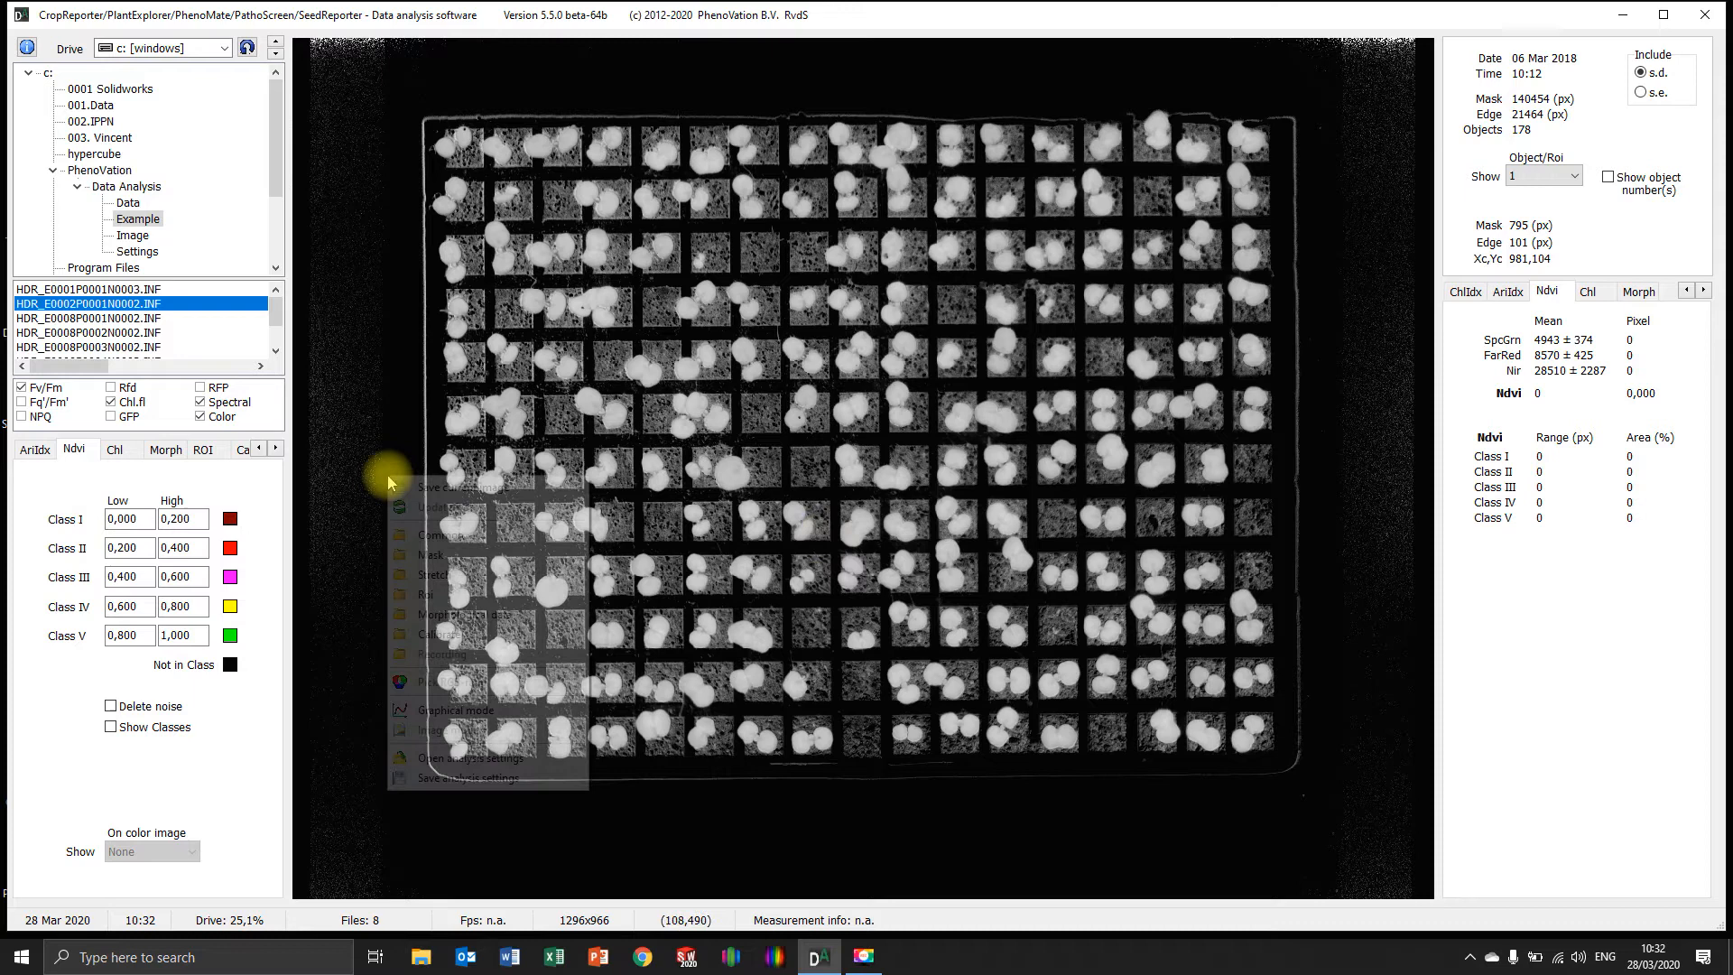
pyautogui.click(422, 594)
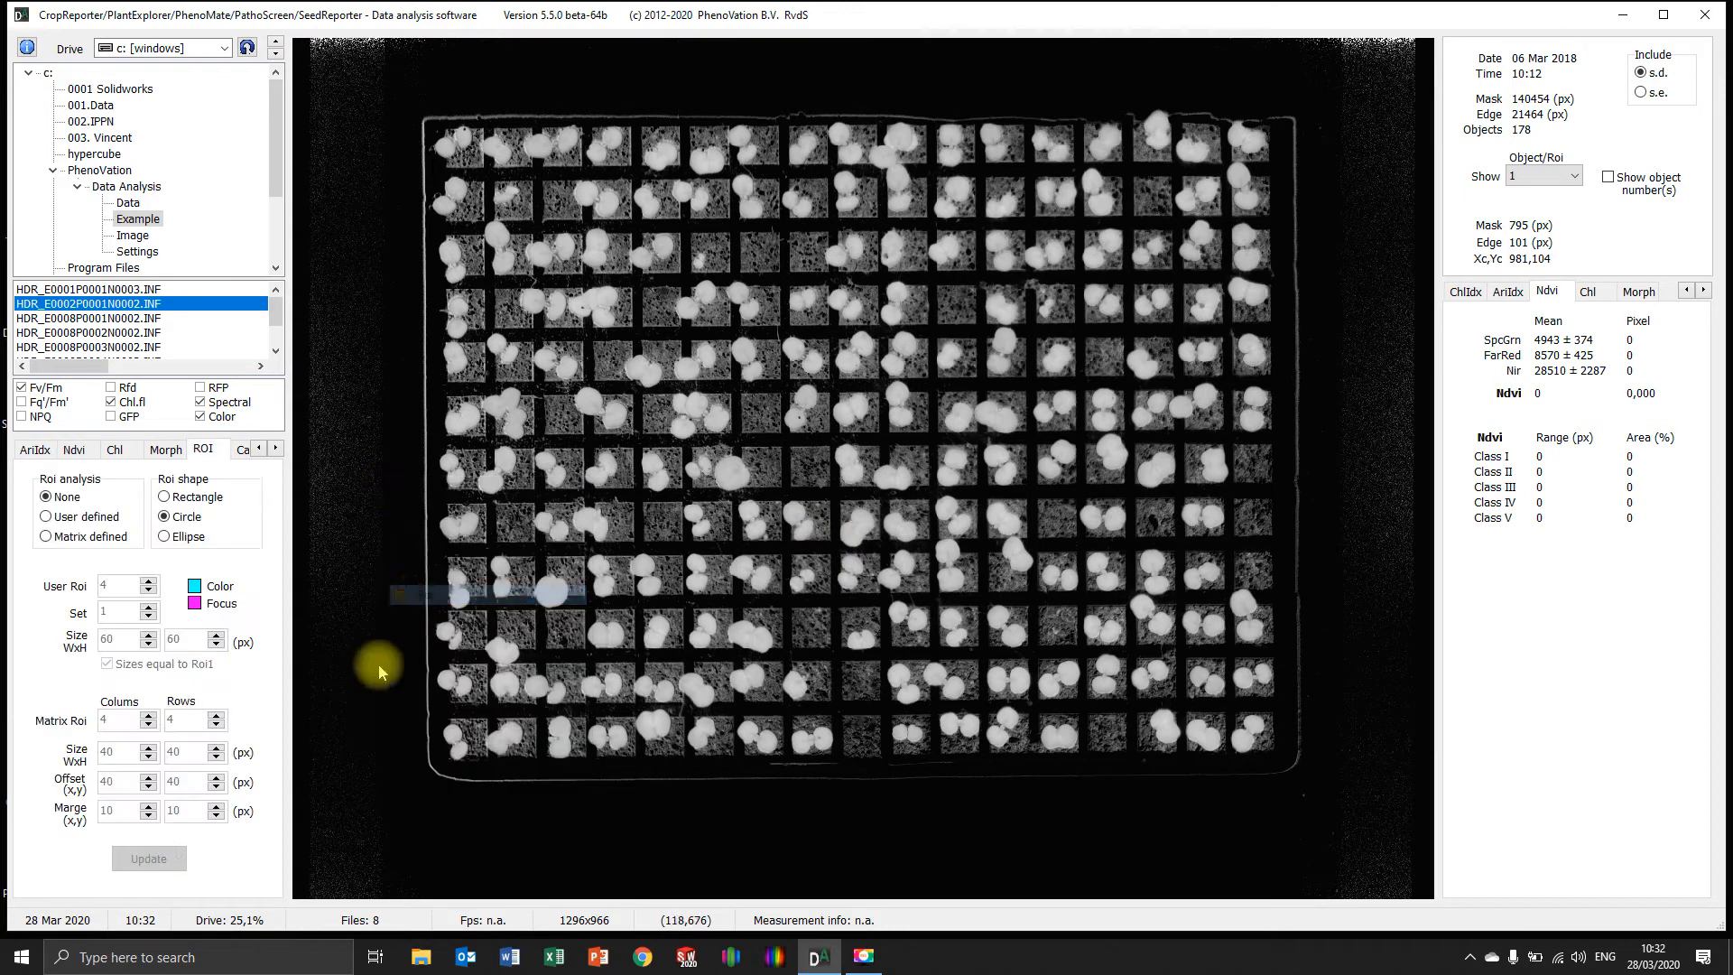
pyautogui.click(43, 518)
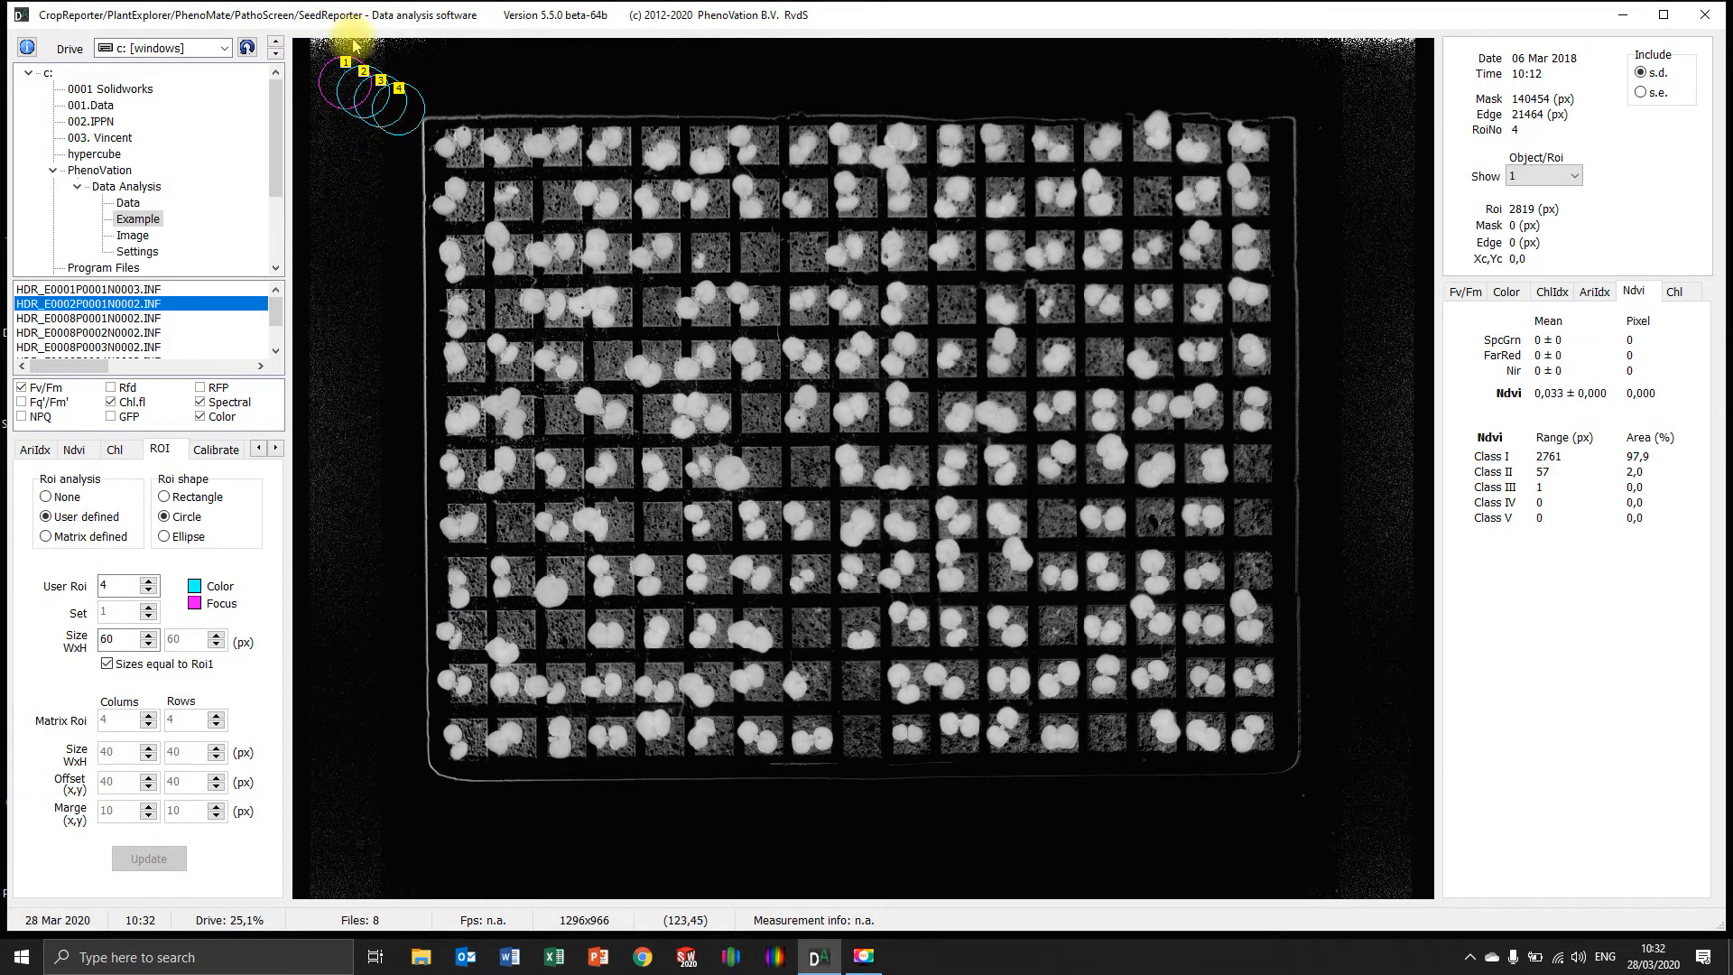
pyautogui.click(164, 497)
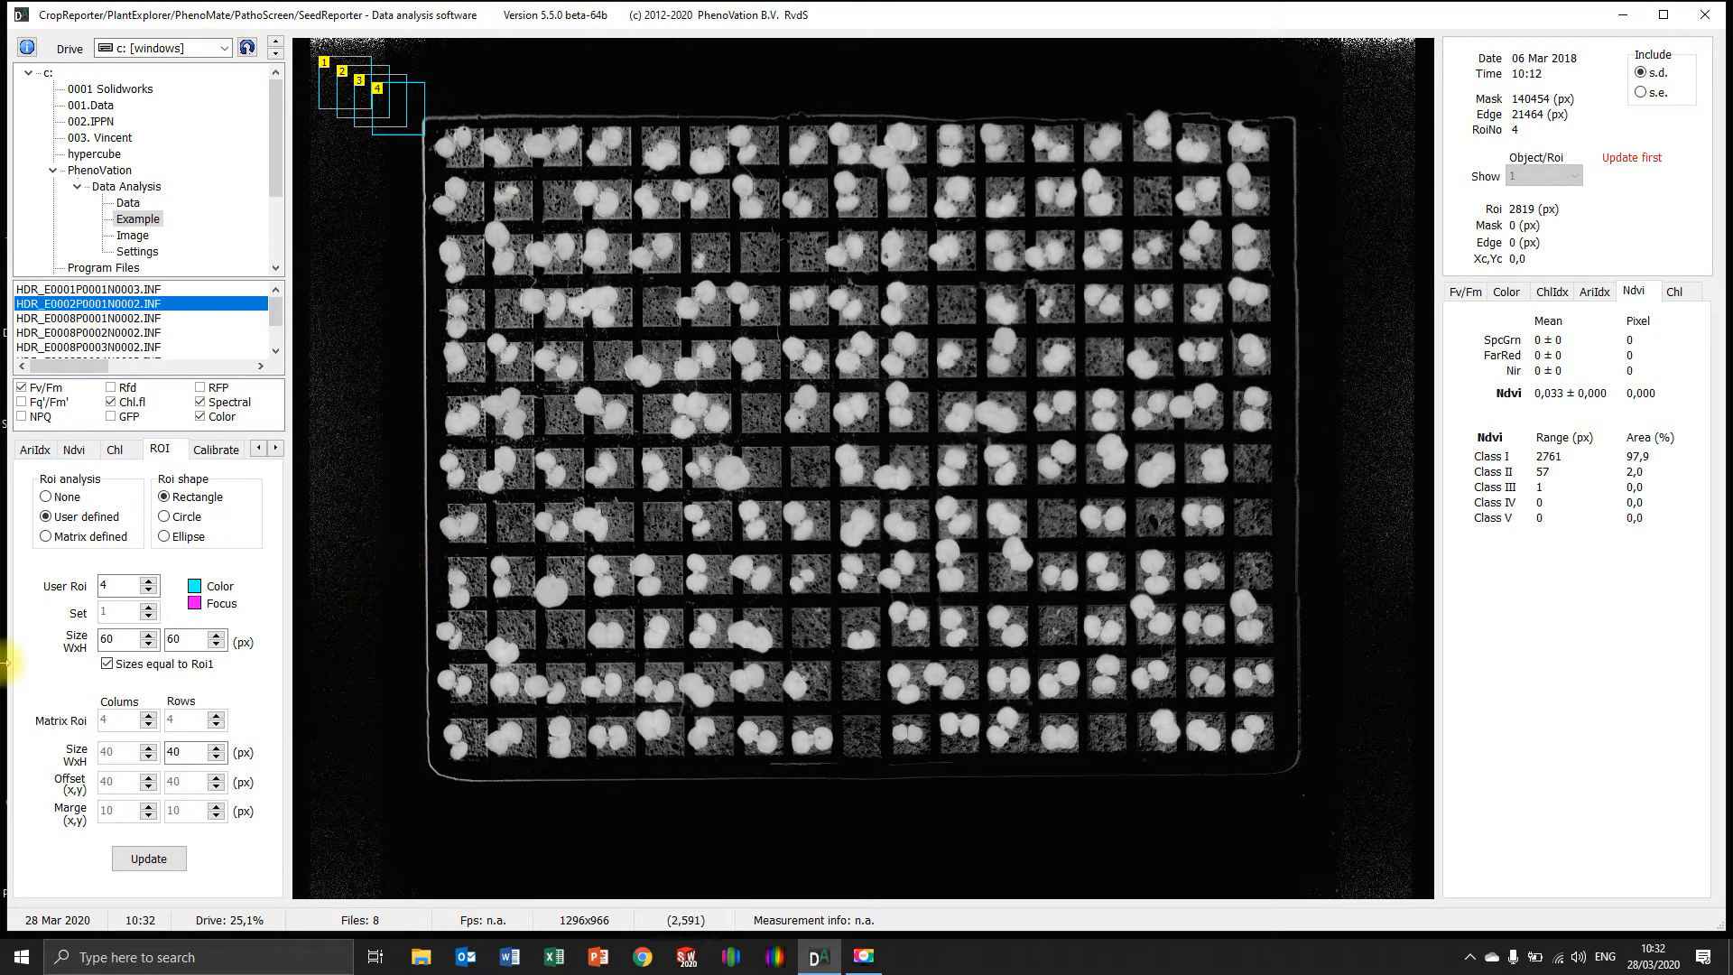
# Switch to matrix-defined ROI analysis and place a matrix of 2 columns by 2 rows over the tray's first cells at offset about 177, 99 px
pyautogui.click(45, 537)
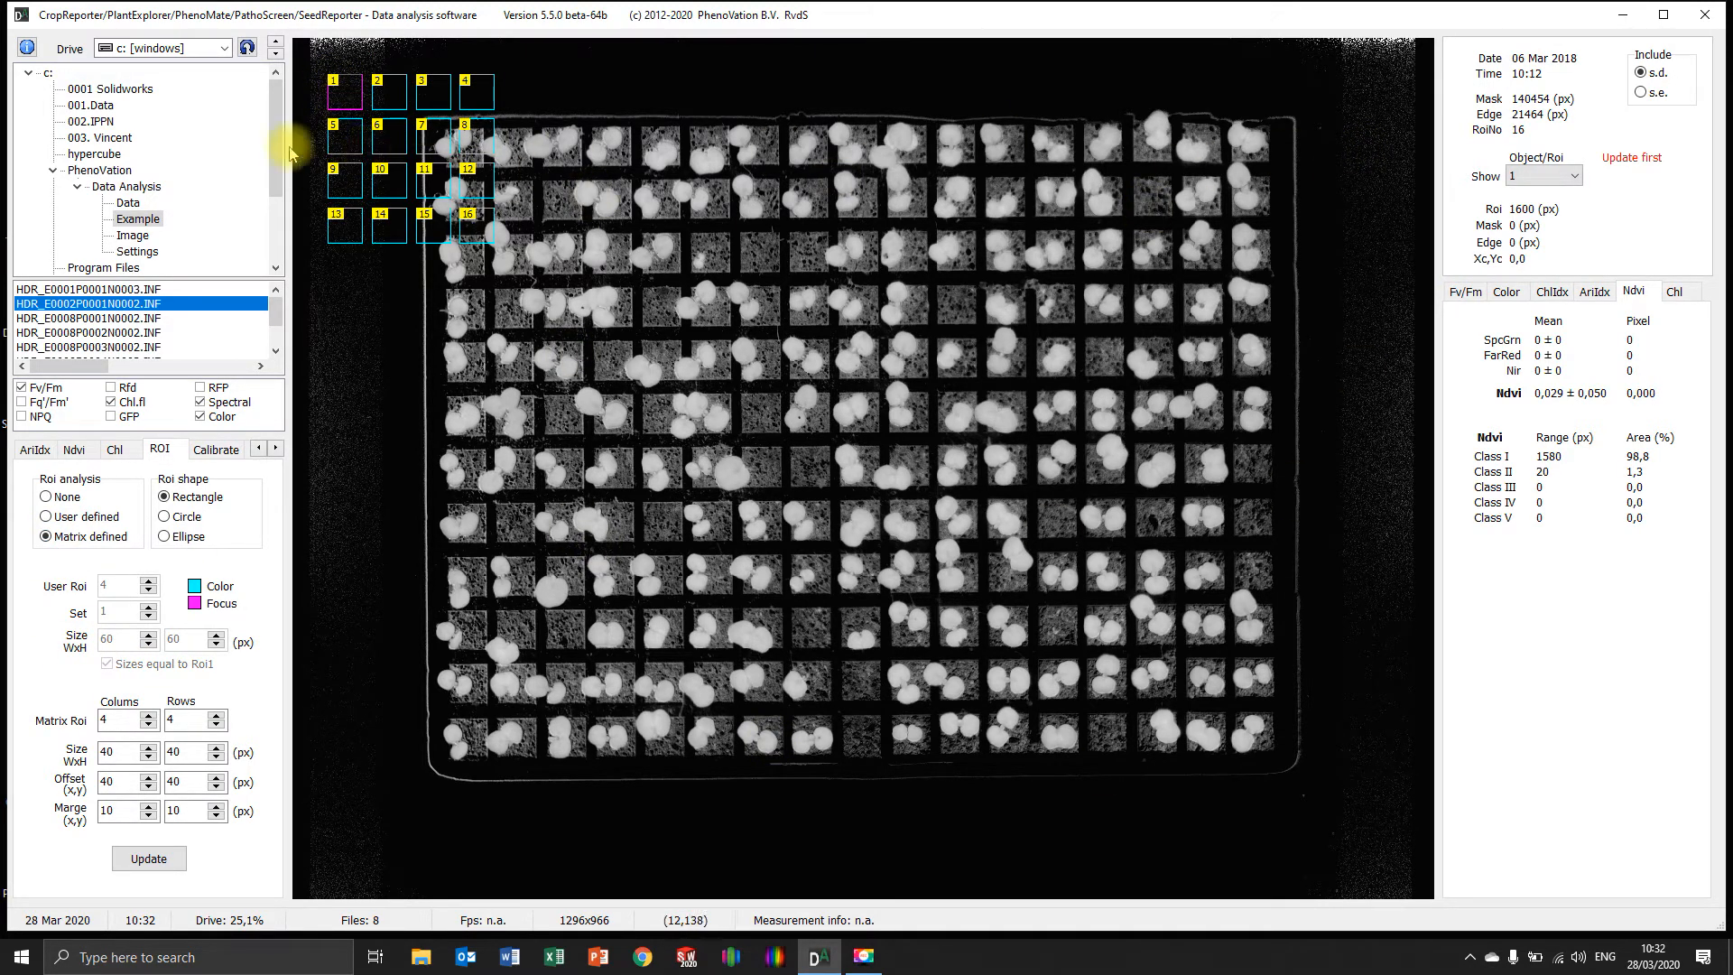
pyautogui.moveTo(348, 94); pyautogui.dragTo(465, 156)
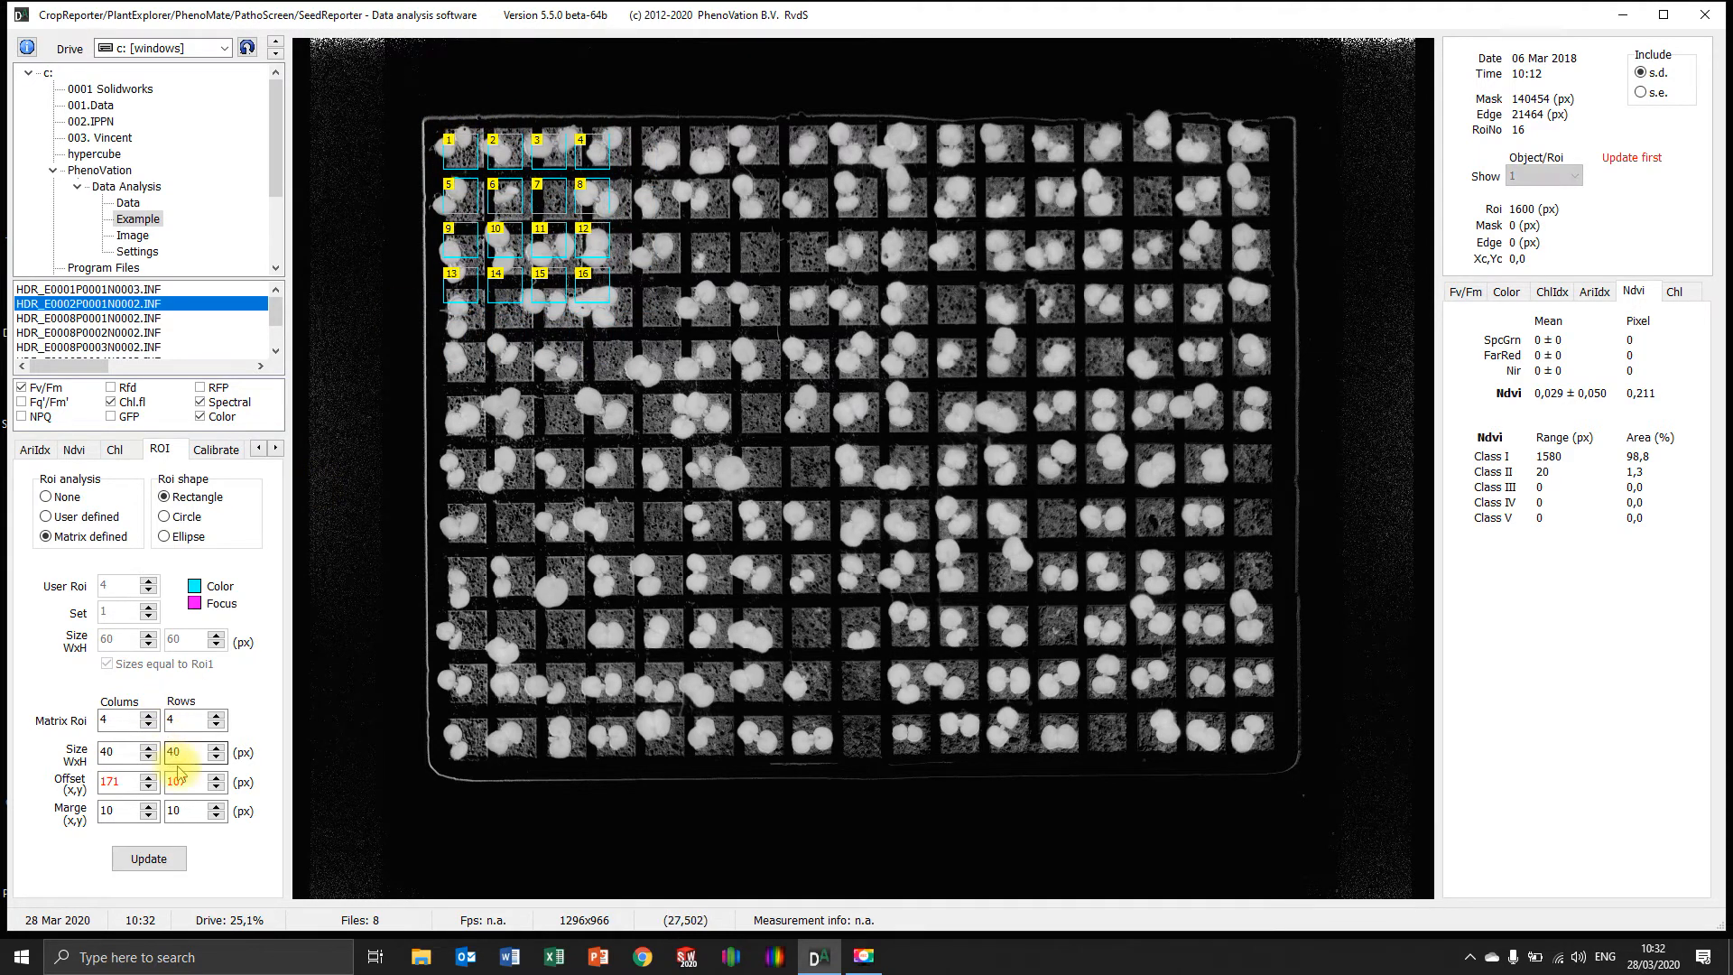
pyautogui.click(148, 725)
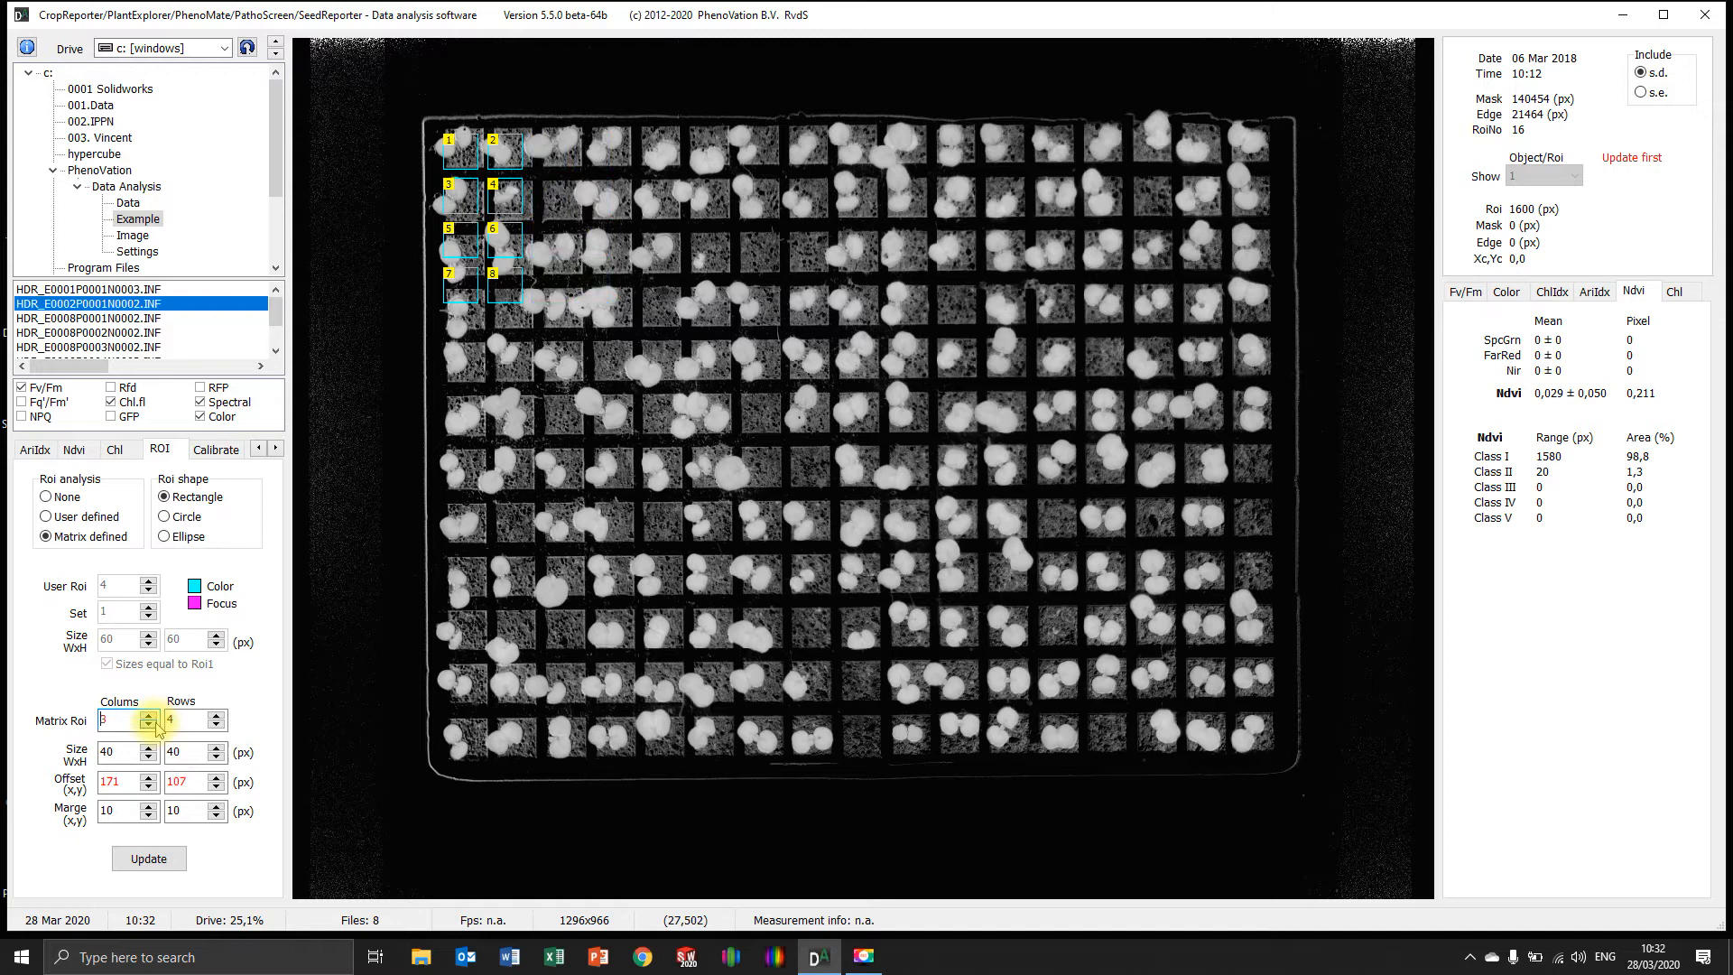
pyautogui.click(216, 725)
pyautogui.click(215, 725)
pyautogui.moveTo(463, 154)
pyautogui.mouseDown()
pyautogui.moveTo(542, 250)
pyautogui.moveTo(666, 279)
pyautogui.moveTo(457, 294)
pyautogui.moveTo(599, 294)
pyautogui.moveTo(550, 213)
pyautogui.moveTo(759, 312)
pyautogui.moveTo(1013, 368)
pyautogui.moveTo(638, 456)
pyautogui.moveTo(452, 186)
pyautogui.moveTo(468, 155)
pyautogui.mouseUp()
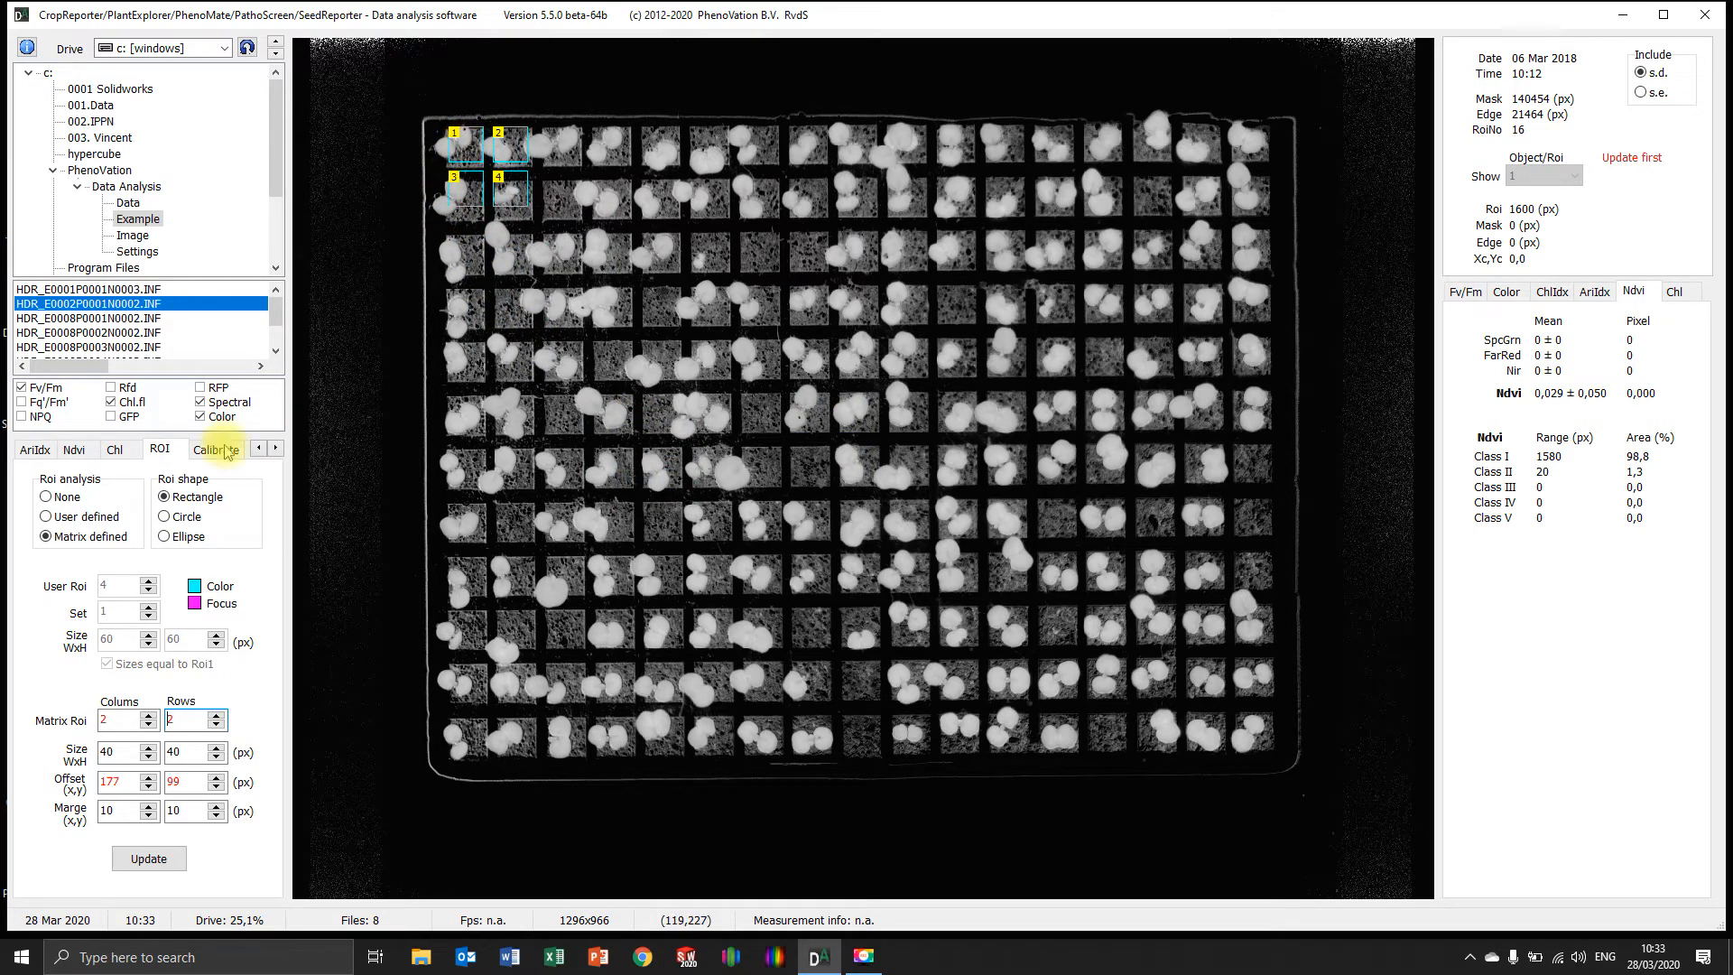
# Set the ROI matrix to 4 columns by 4 rows and move it to an offset of about 175, 101 px
pyautogui.click(148, 715)
pyautogui.click(148, 715)
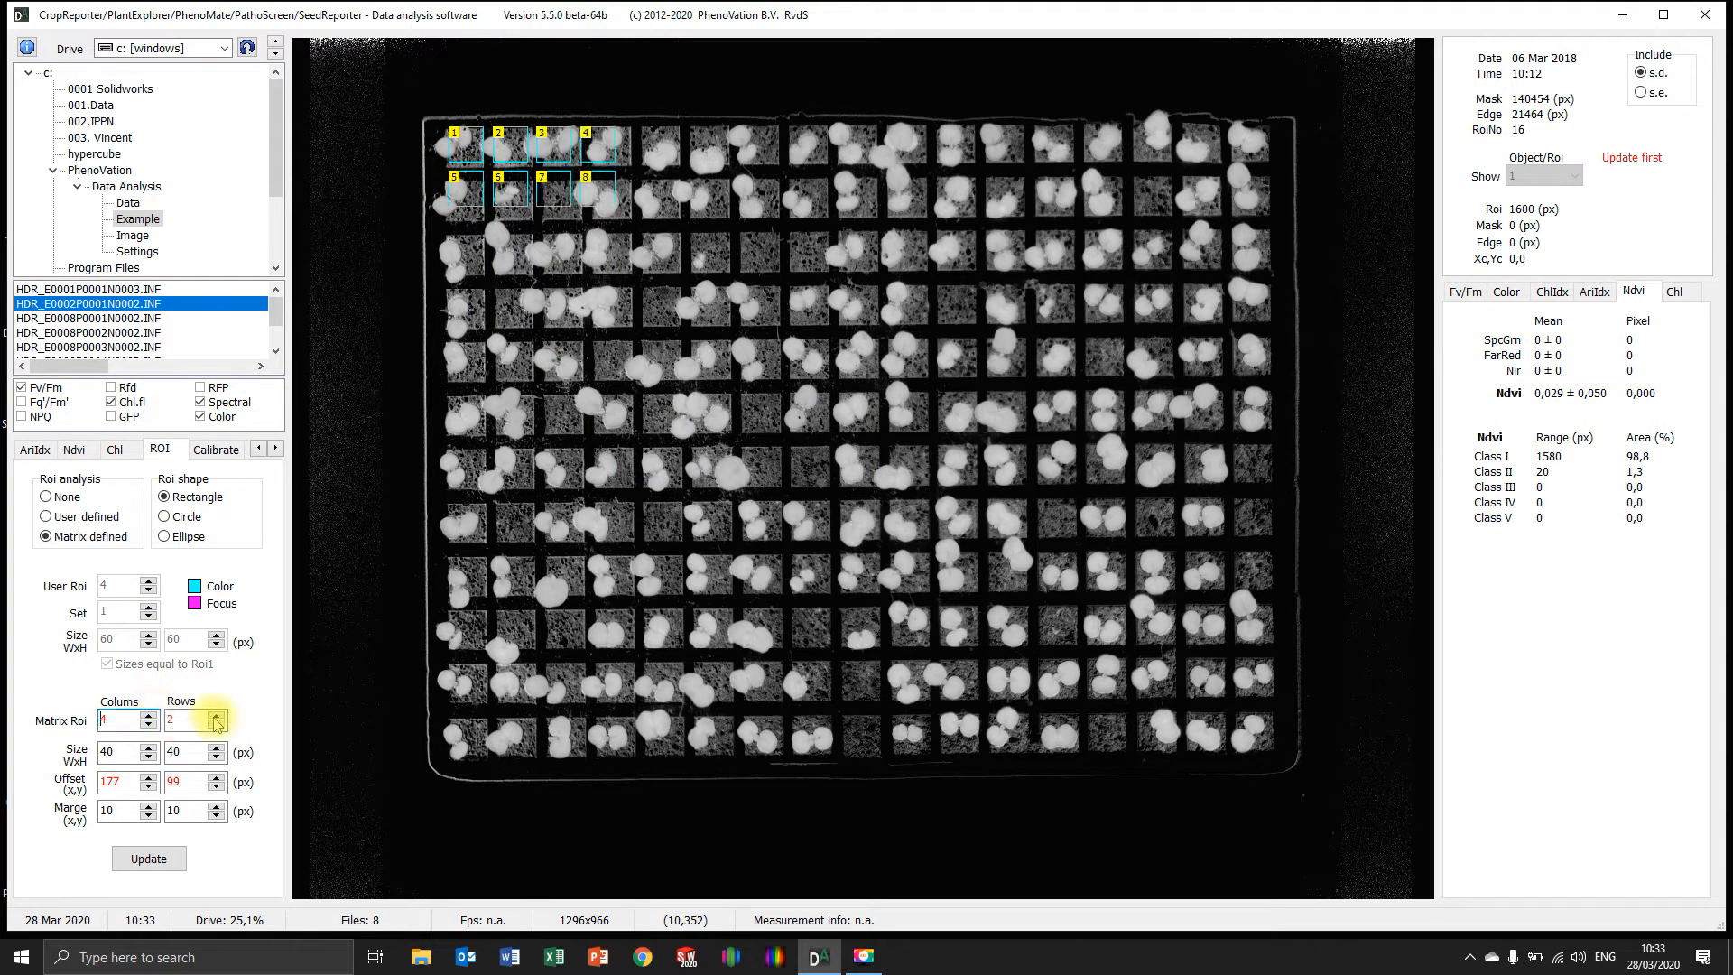
pyautogui.click(216, 715)
pyautogui.click(217, 715)
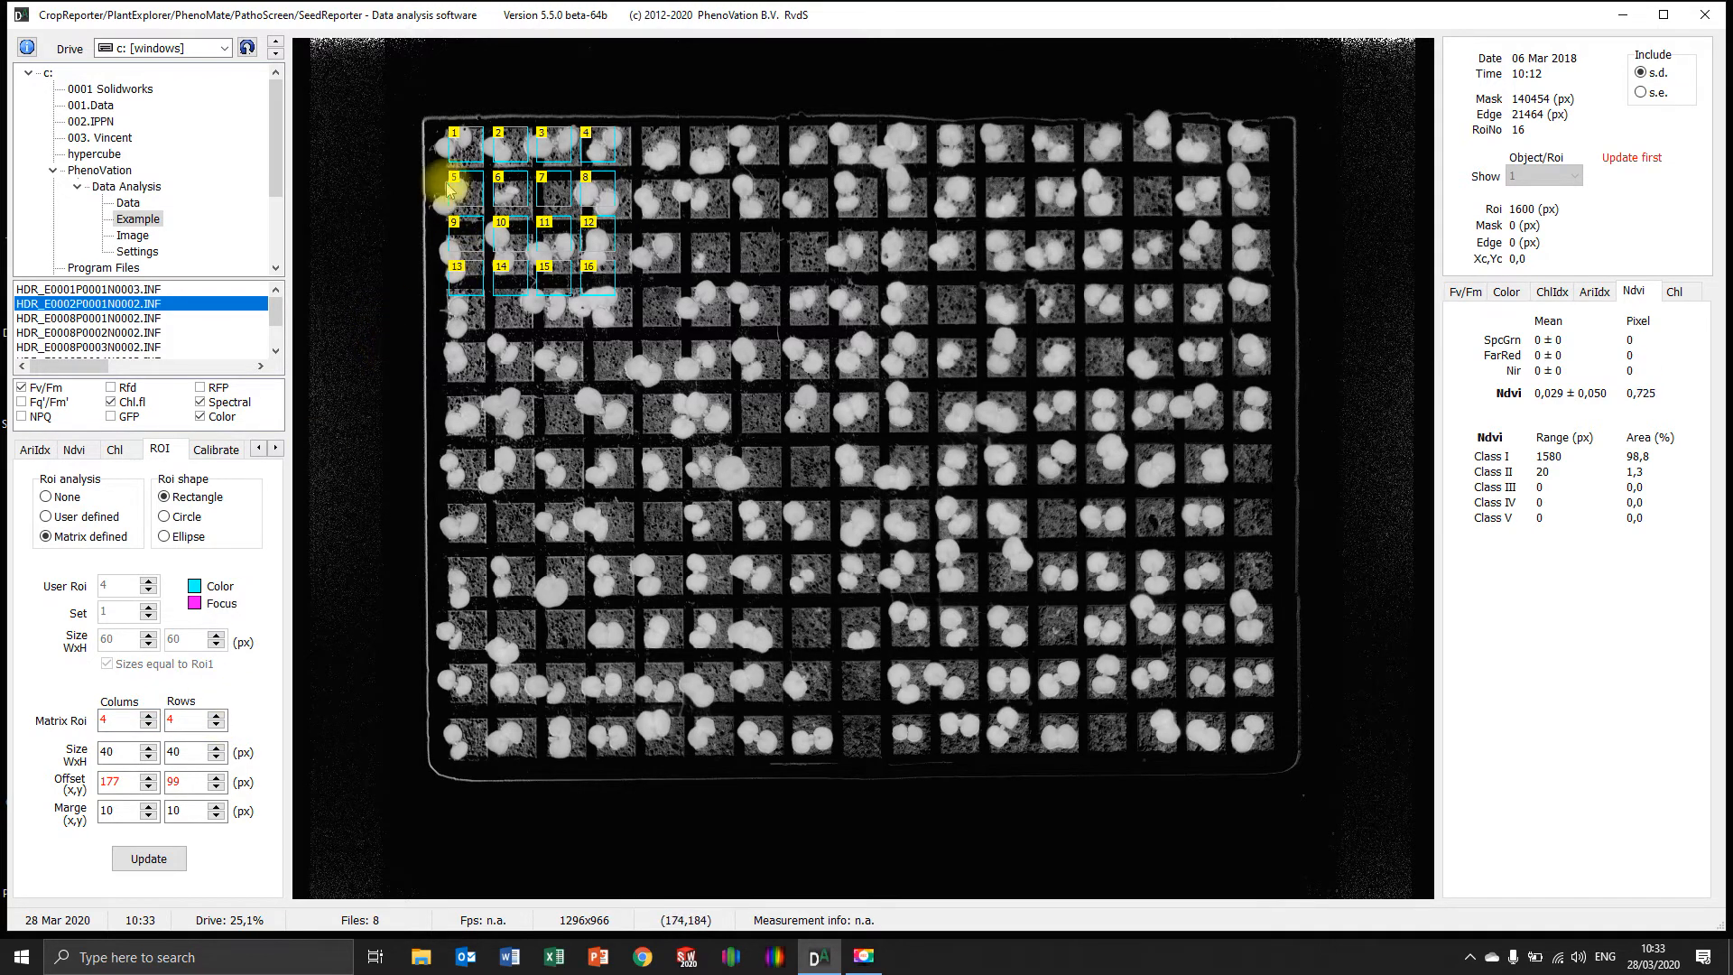
pyautogui.moveTo(466, 152); pyautogui.dragTo(466, 151)
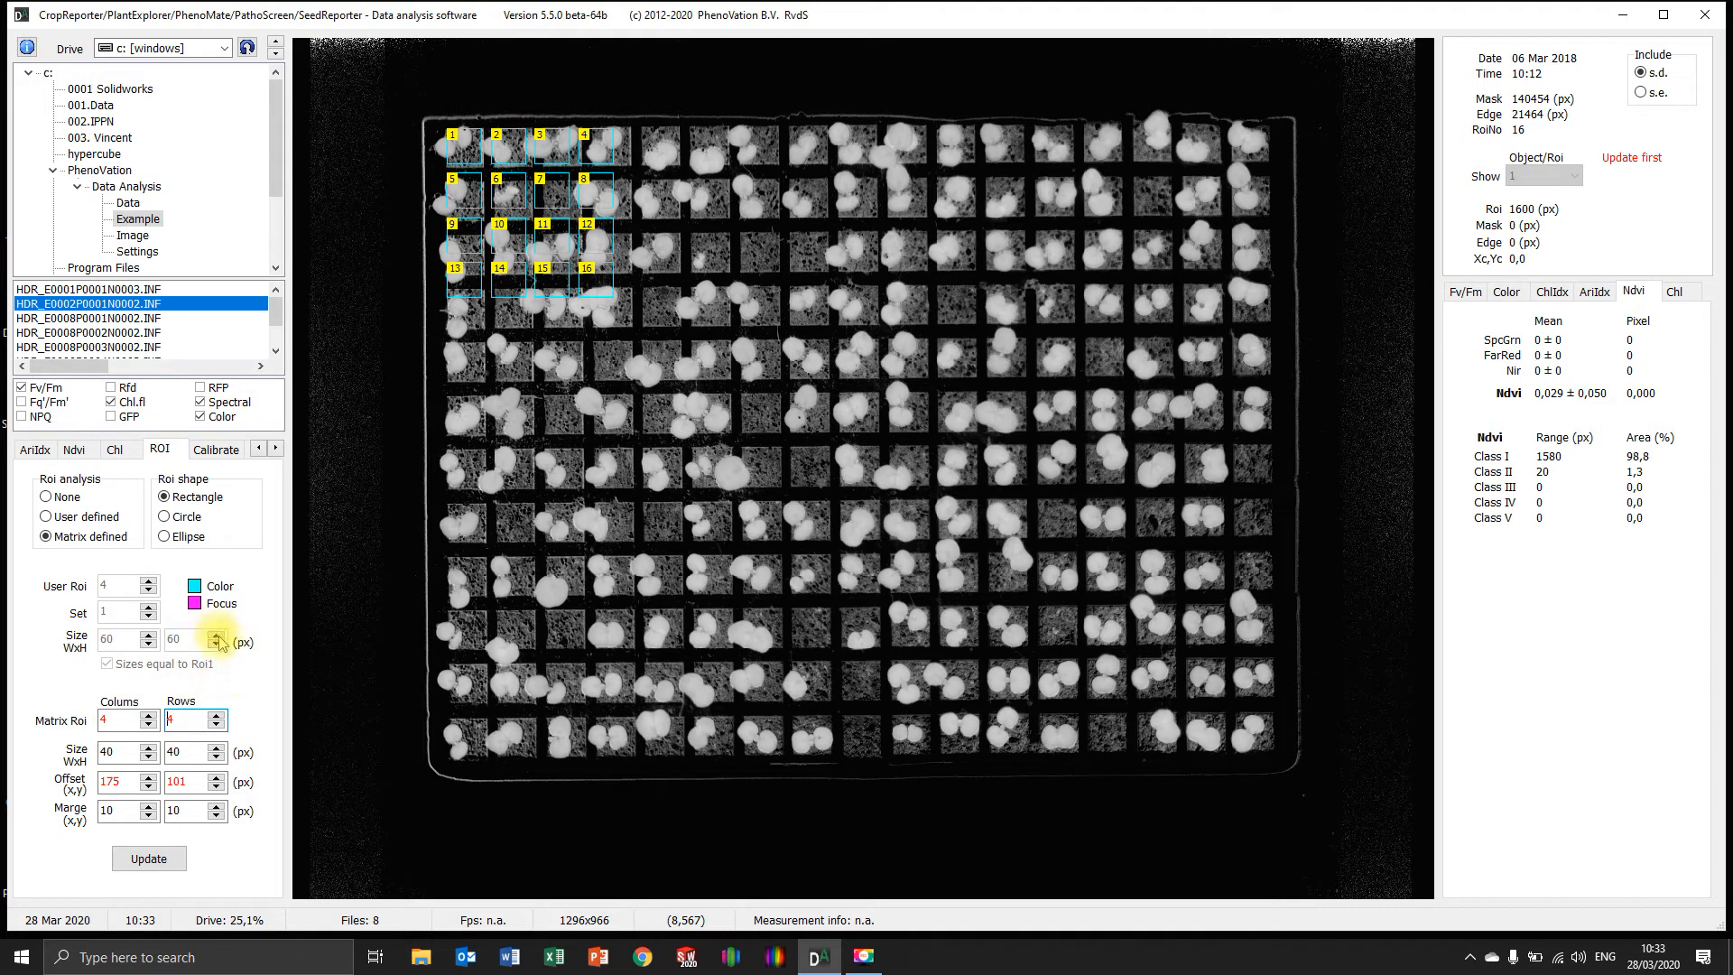
# Set the matrix ROI size to 50 by 50 px and move the matrix to an offset of about 169, 99 px
pyautogui.click(148, 747)
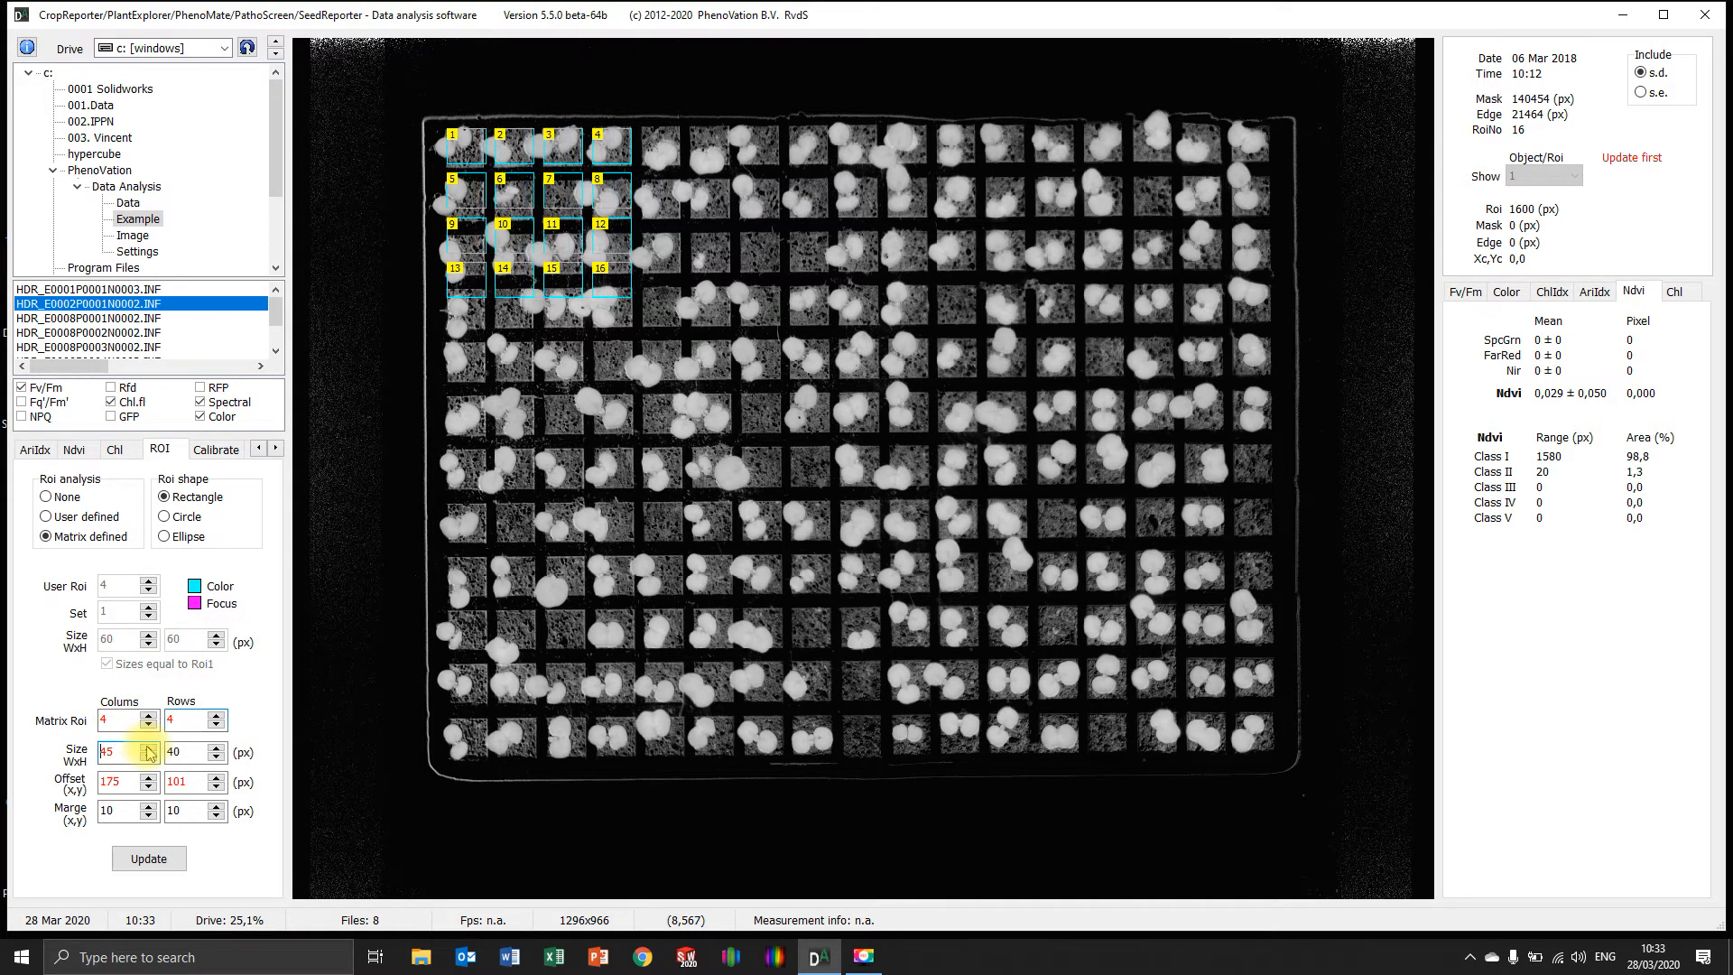
pyautogui.click(217, 748)
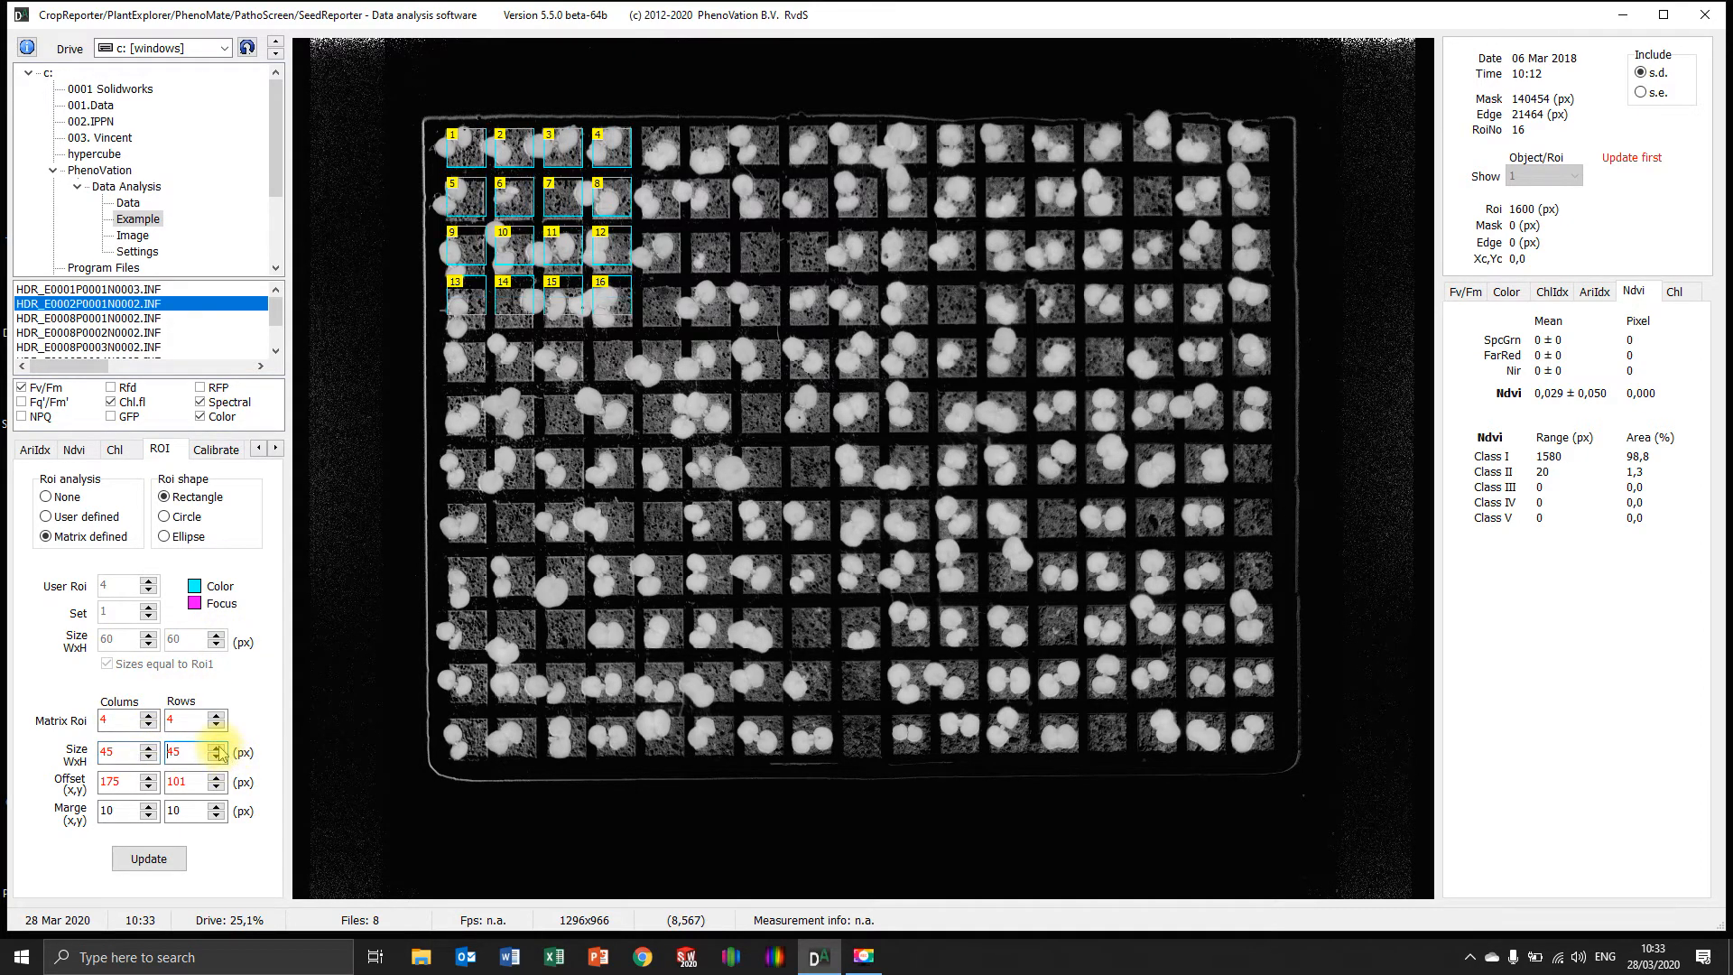
pyautogui.click(148, 747)
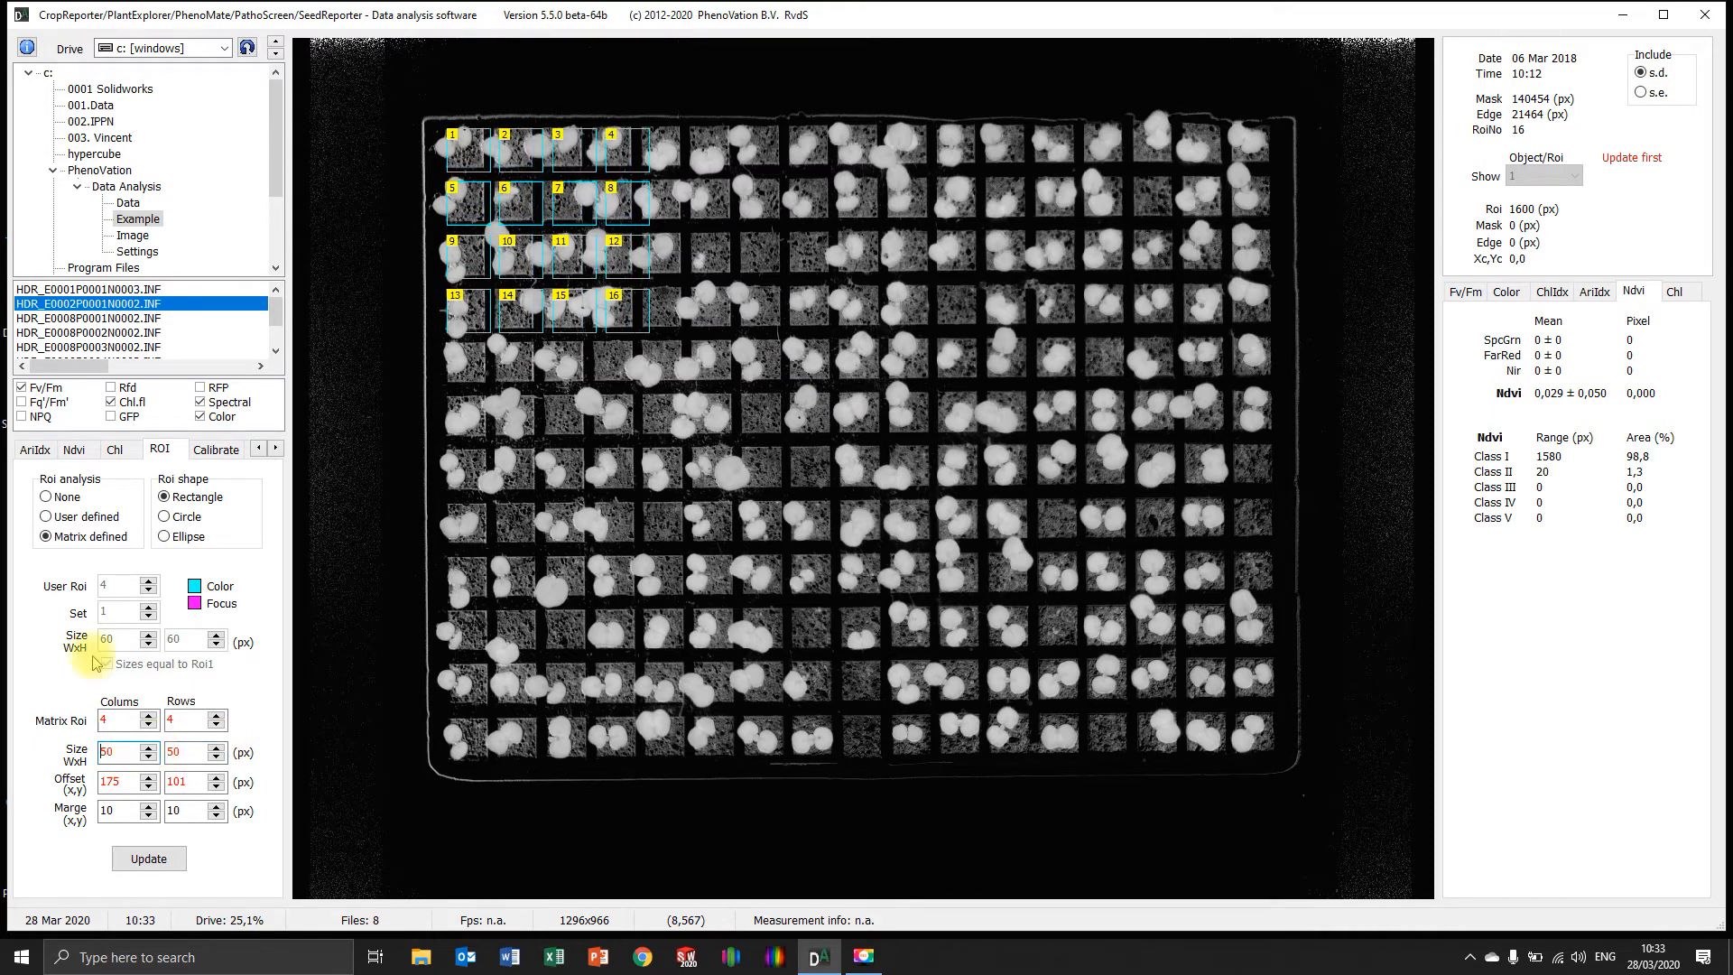
pyautogui.moveTo(470, 172); pyautogui.dragTo(471, 172)
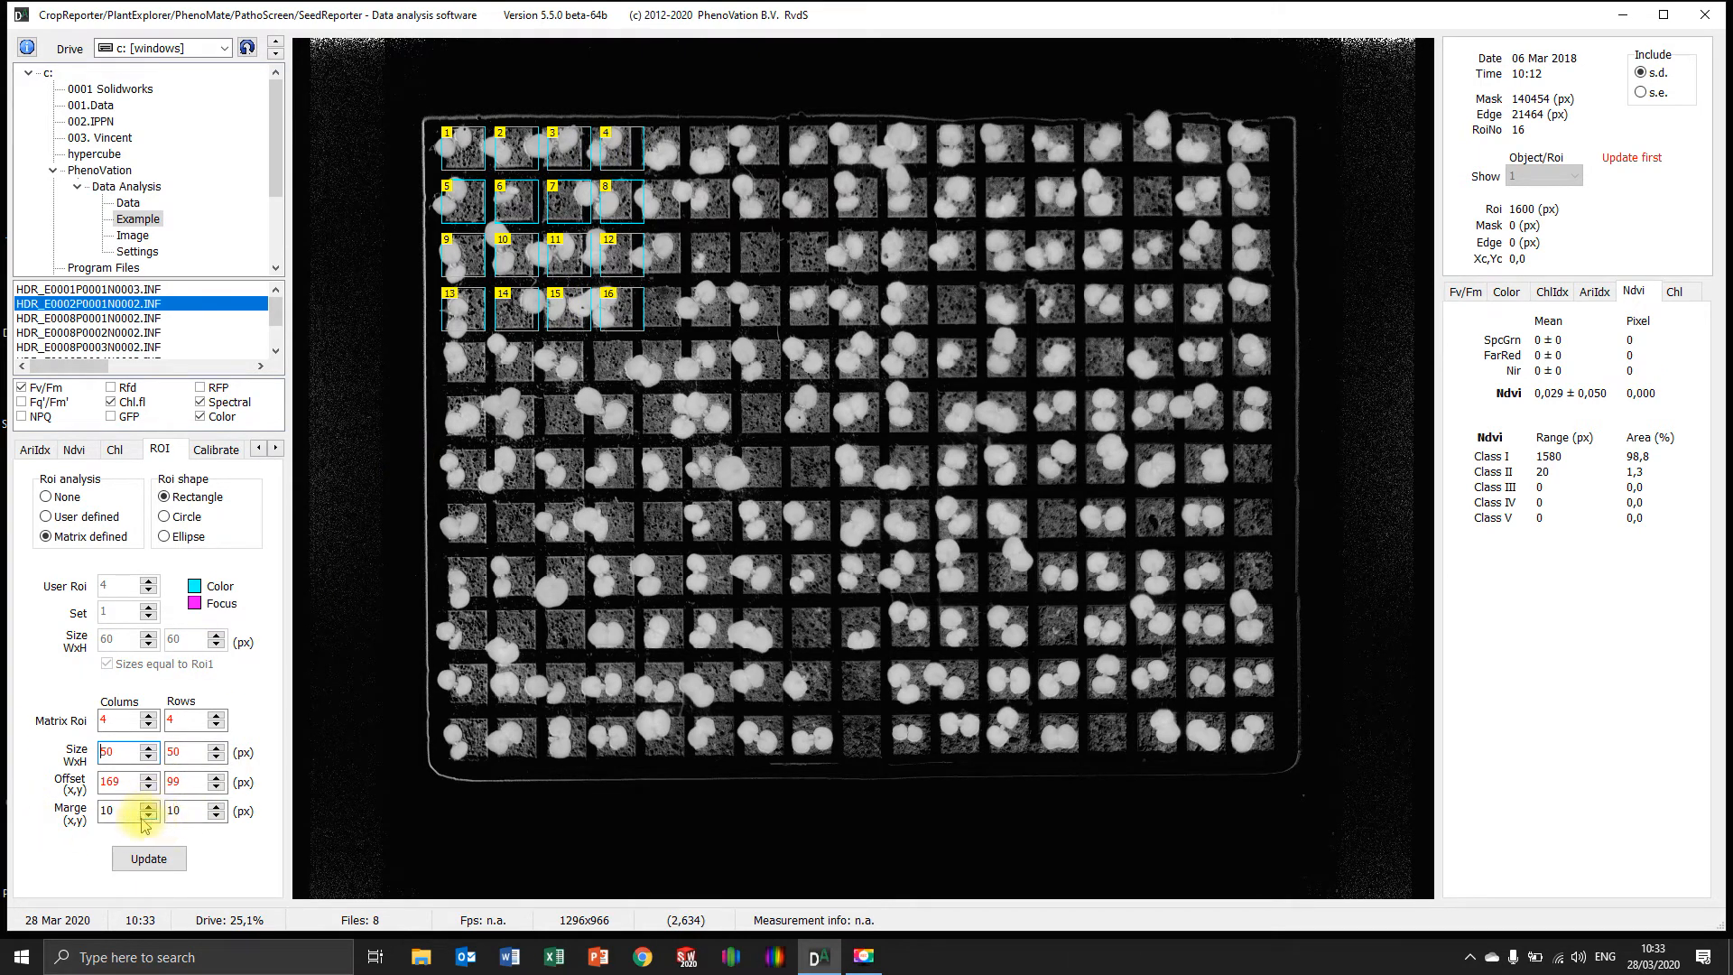
# Set the spacing between the matrix ROIs to a margin of 6 px horizontally and 9 px vertically
pyautogui.click(147, 816)
pyautogui.click(147, 816)
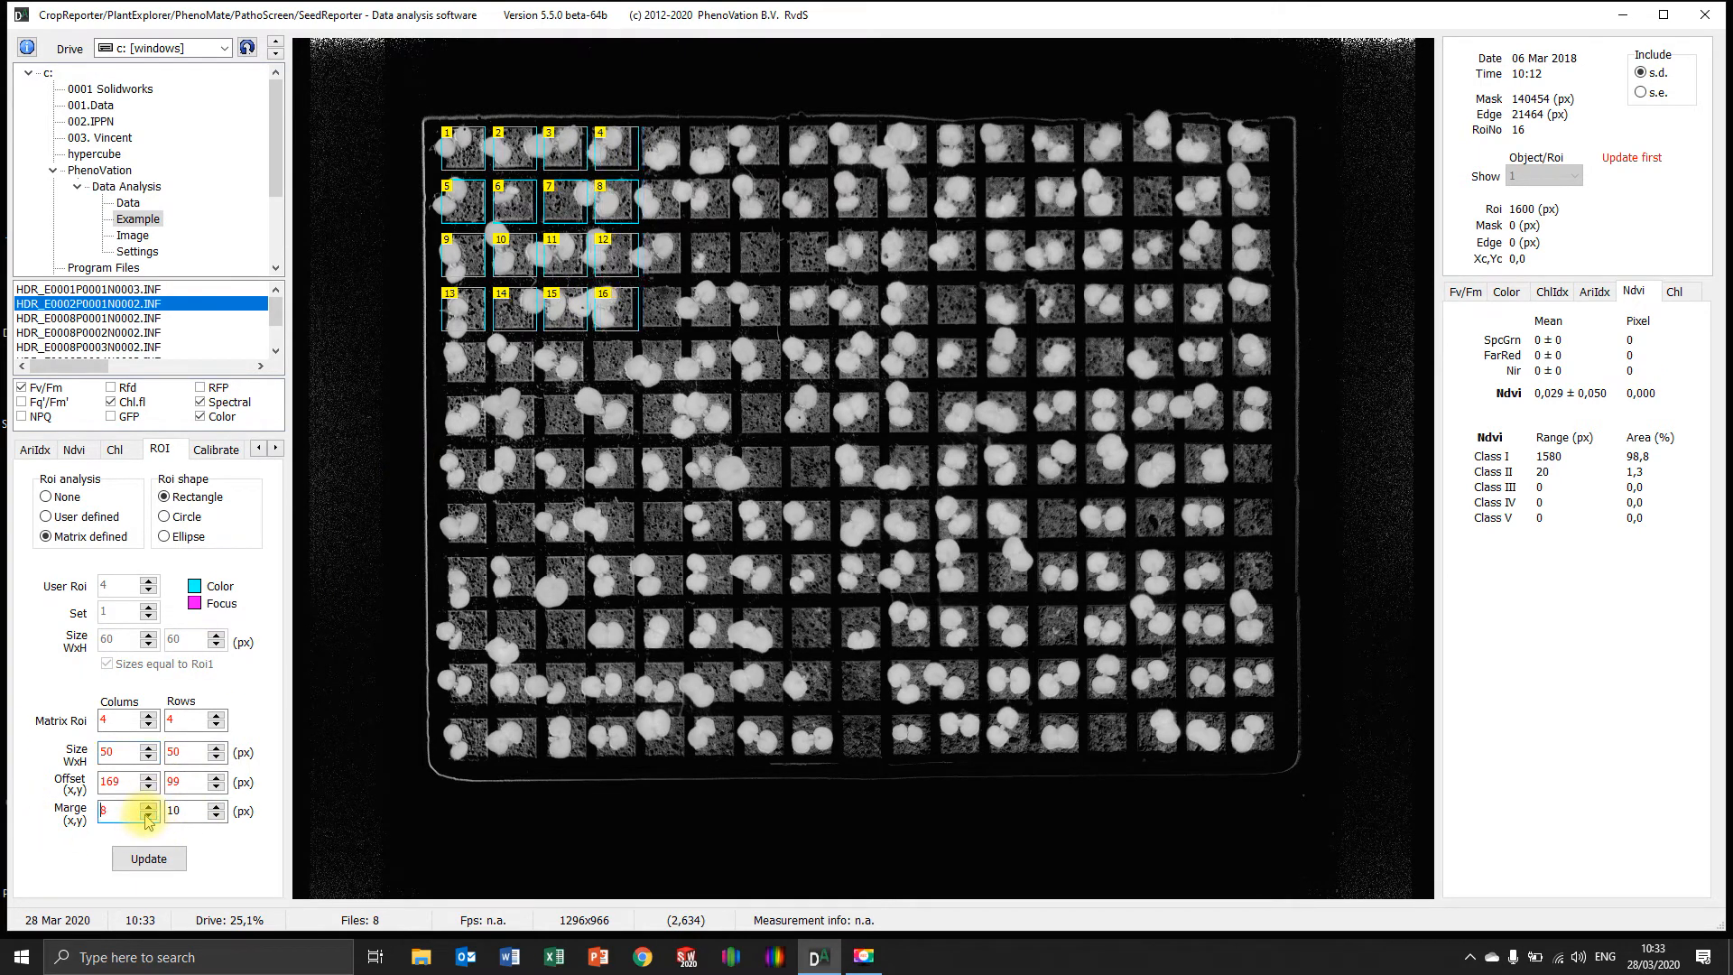
pyautogui.click(147, 816)
pyautogui.click(147, 816)
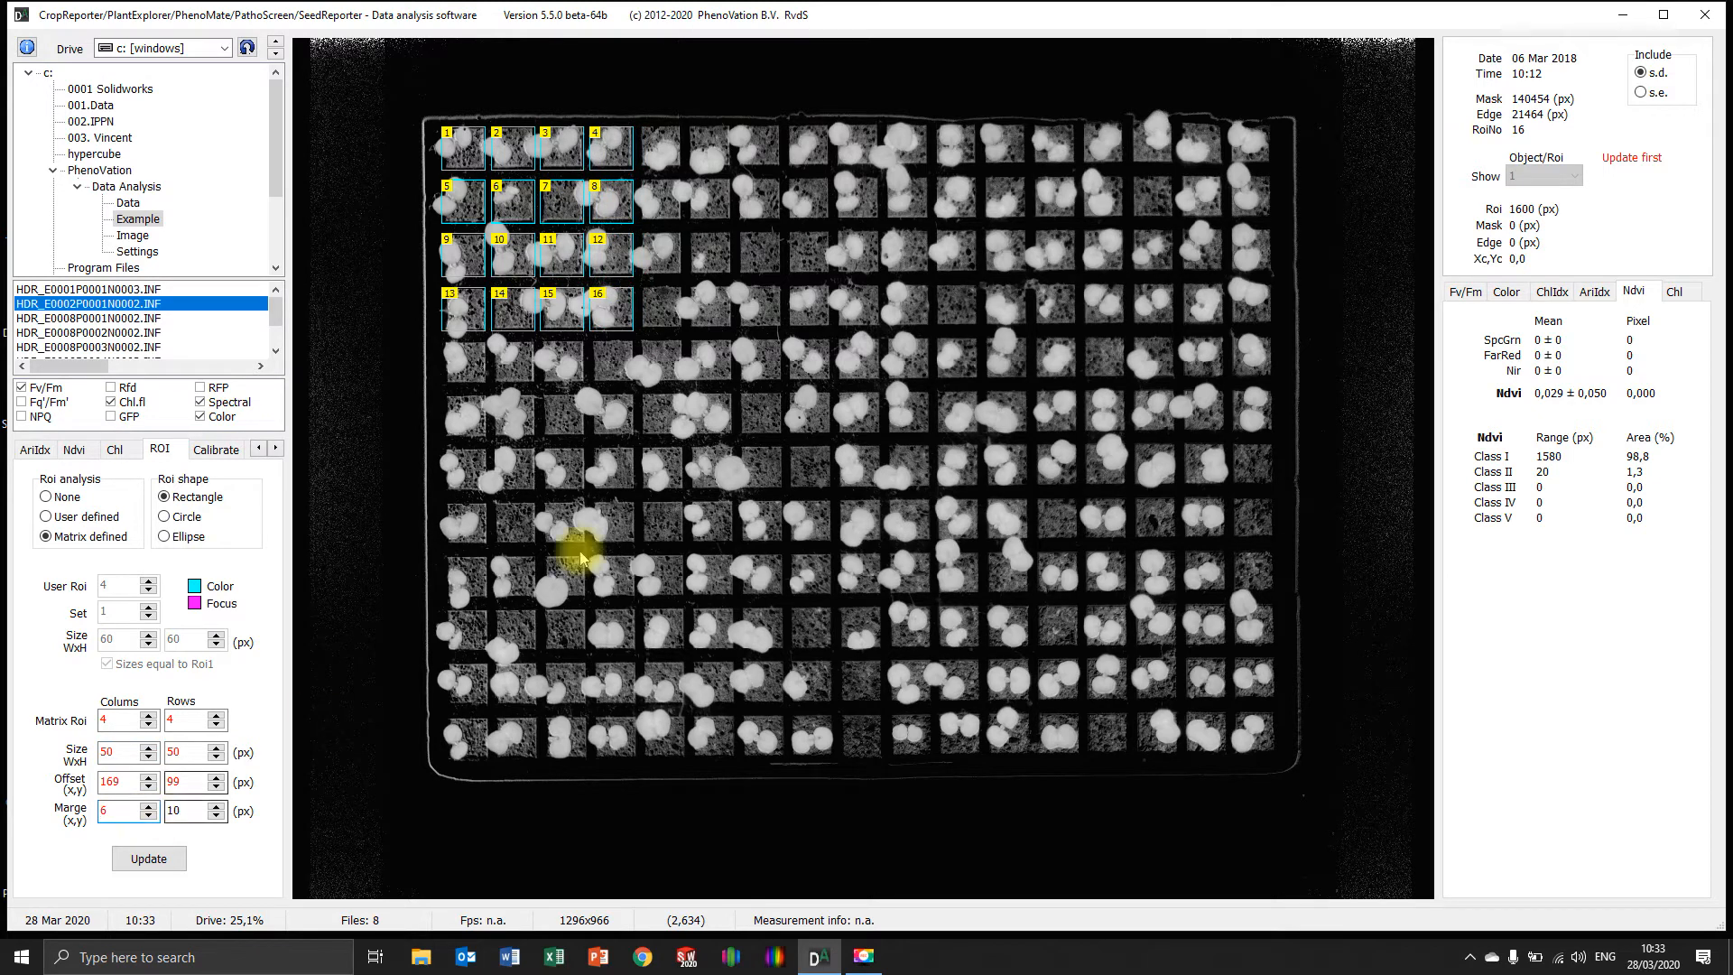
pyautogui.click(218, 817)
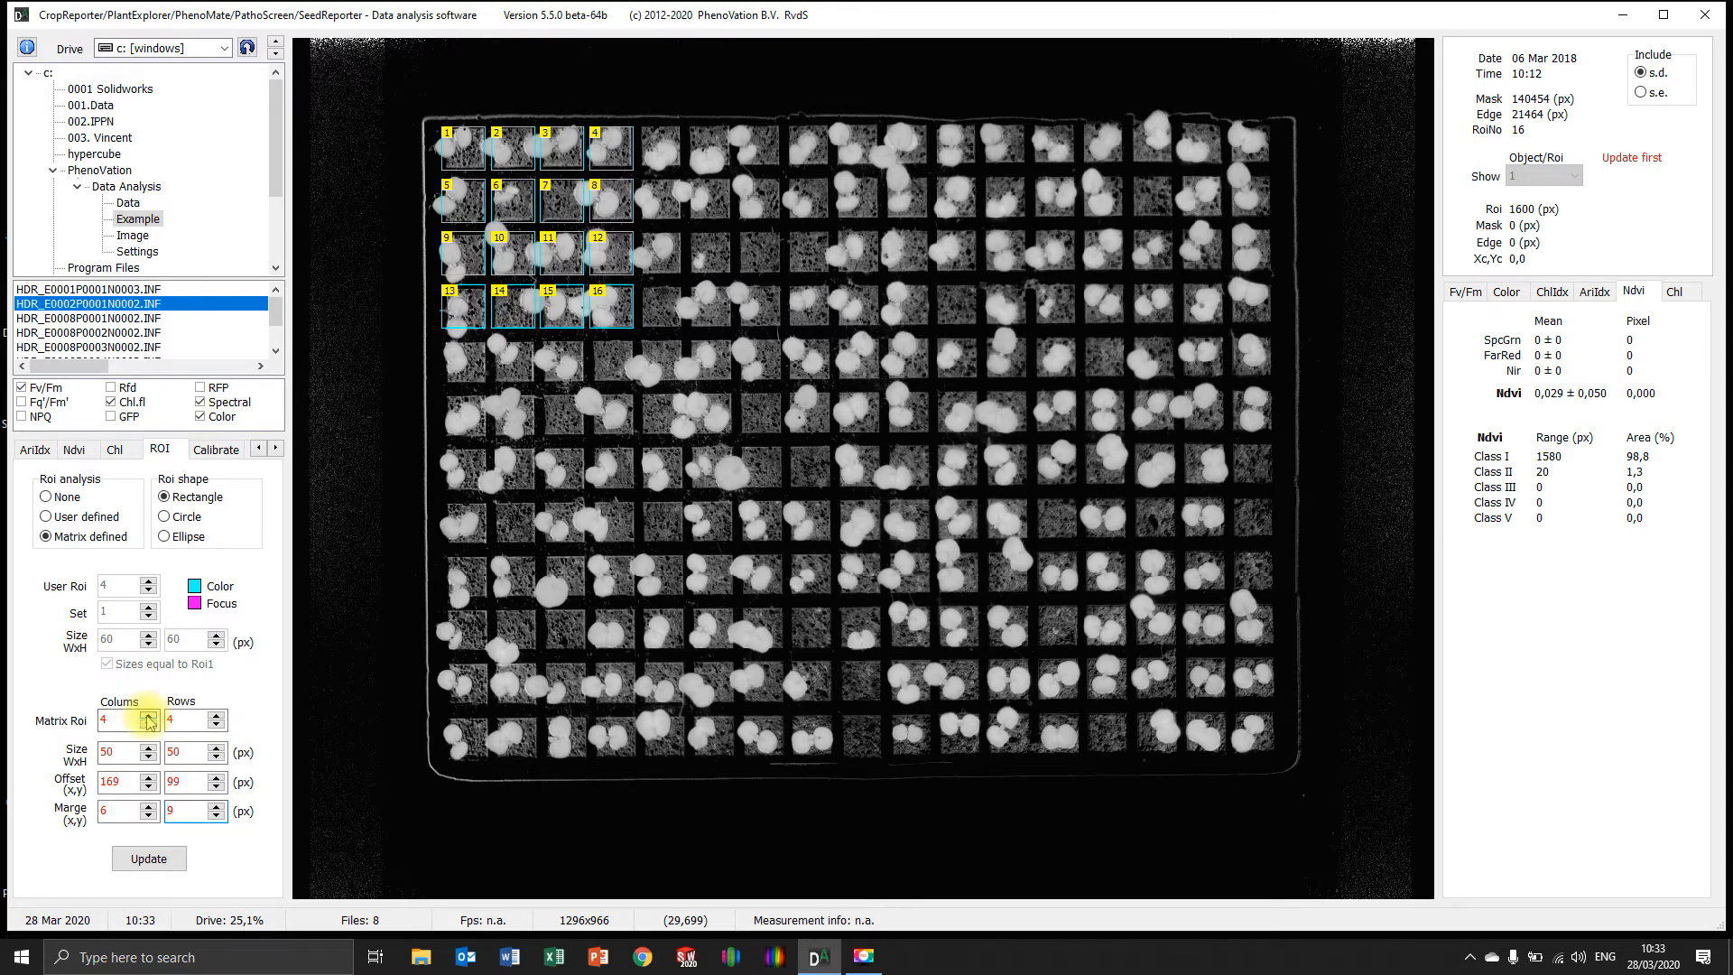
# Set the ROI matrix to 17 columns so it spans the full width of the tray
pyautogui.click(148, 716)
pyautogui.click(148, 715)
pyautogui.click(148, 716)
pyautogui.click(148, 716)
pyautogui.click(148, 723)
pyautogui.click(148, 723)
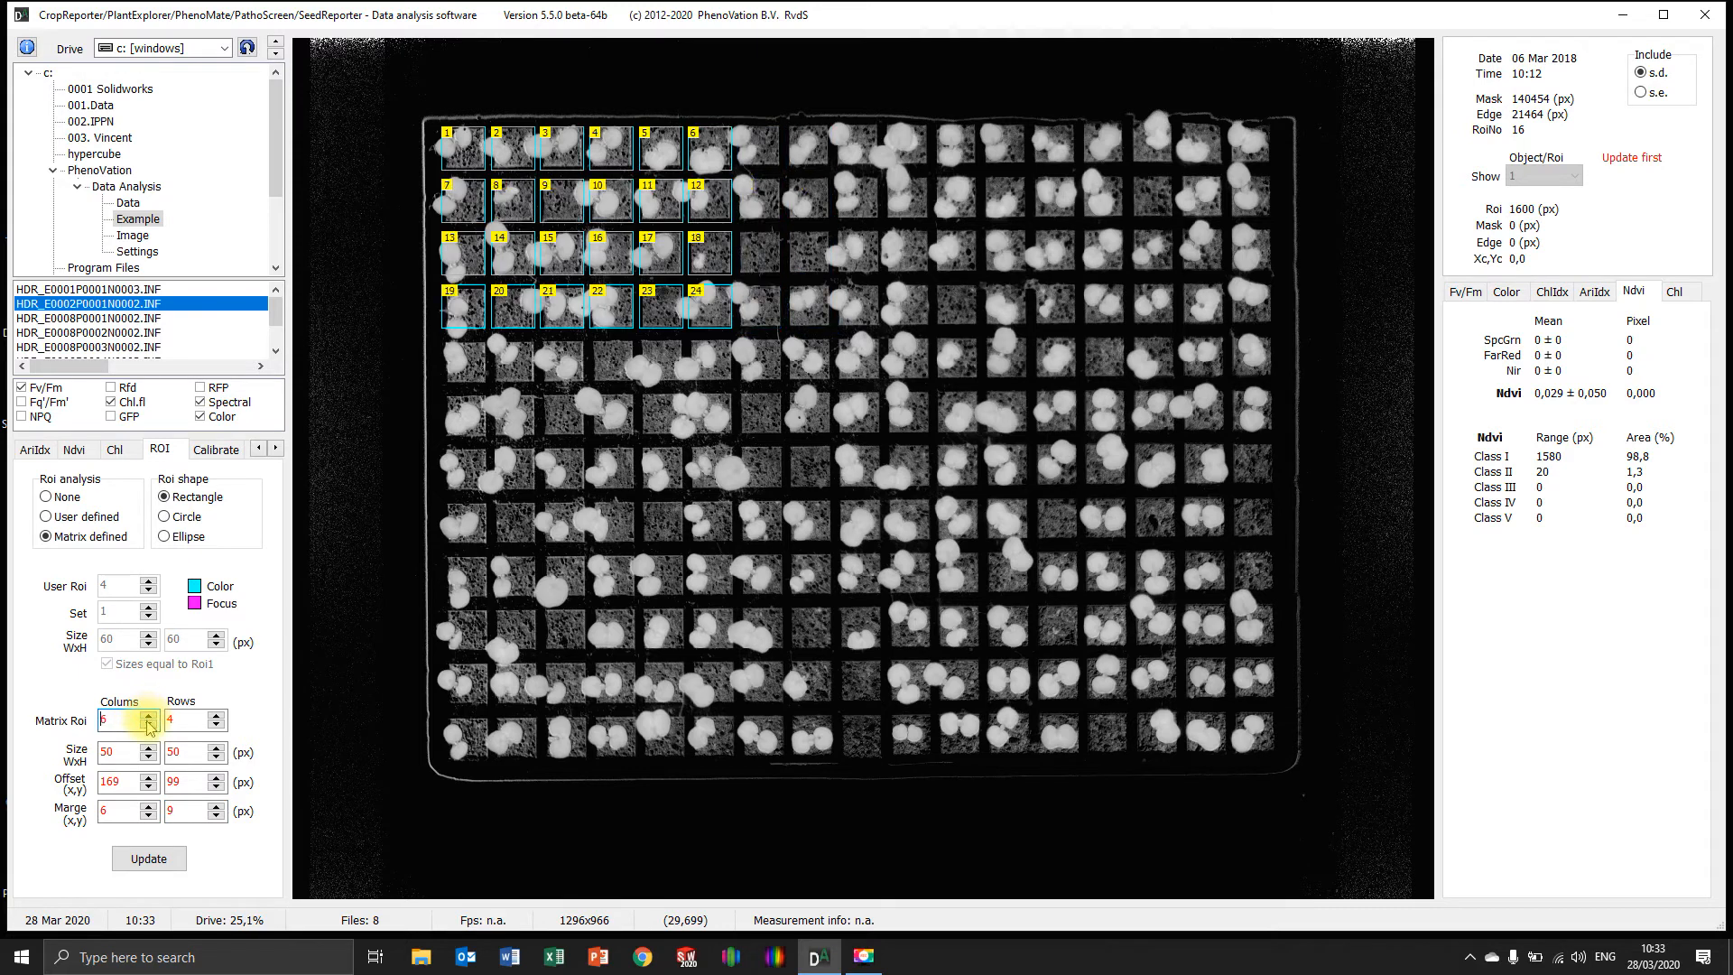
pyautogui.click(148, 715)
pyautogui.click(148, 716)
pyautogui.click(148, 715)
pyautogui.click(148, 715)
pyautogui.click(148, 716)
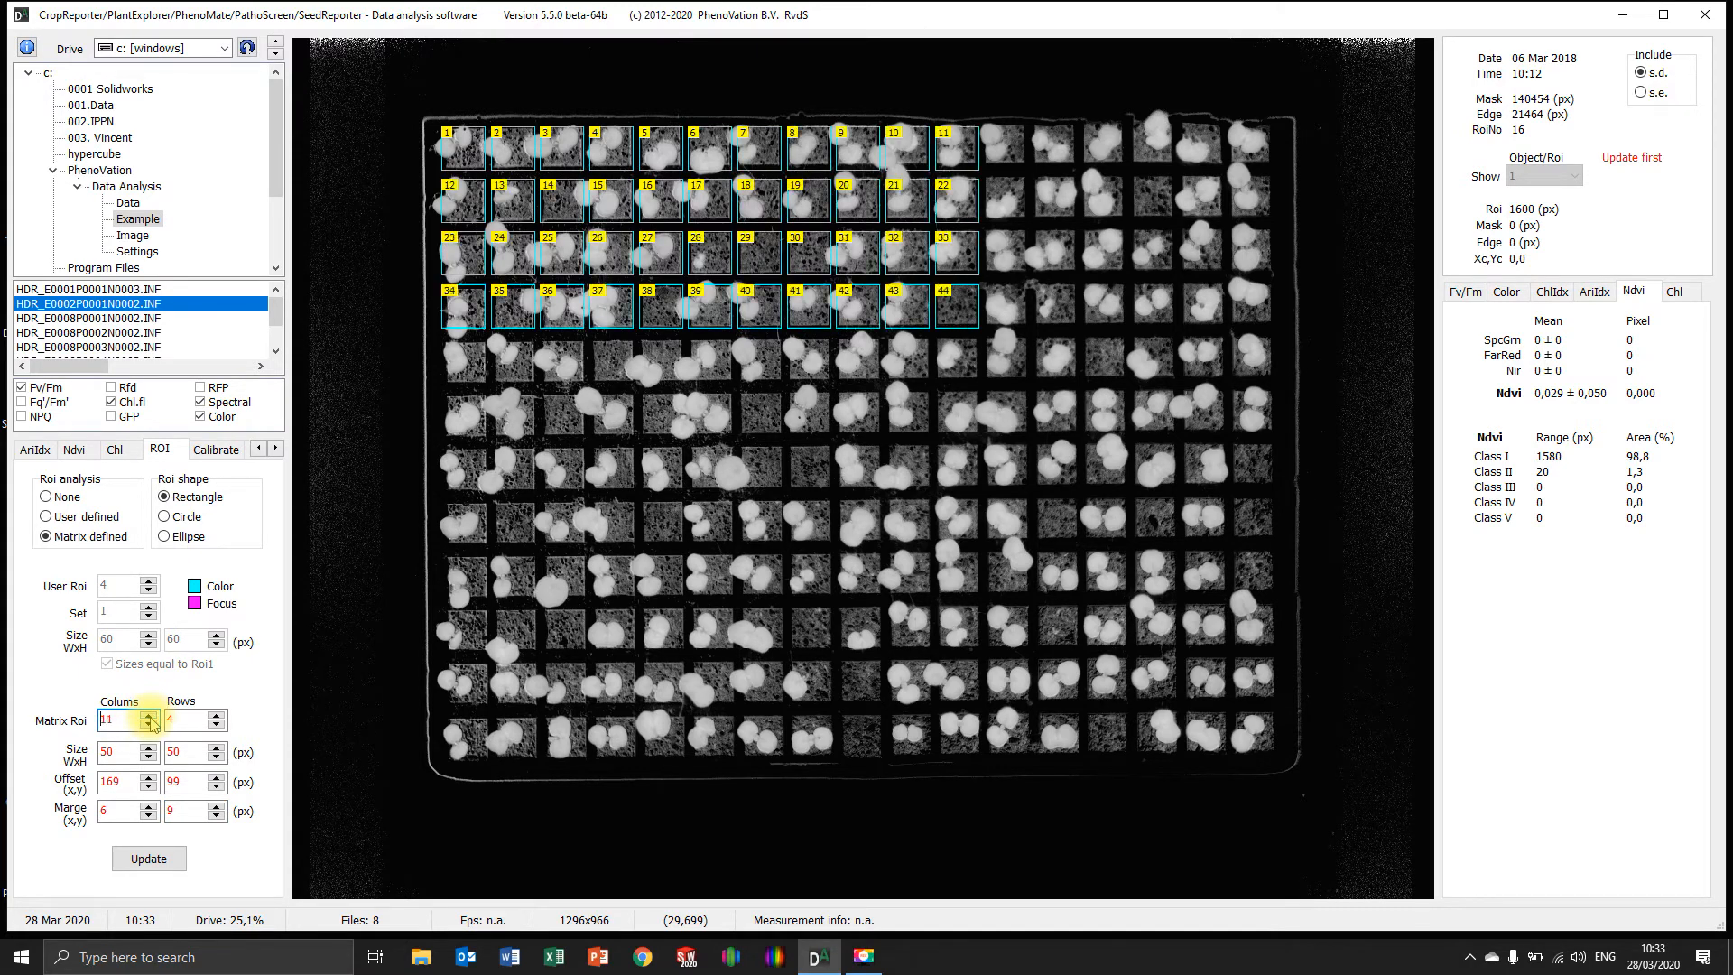
pyautogui.click(148, 716)
pyautogui.click(148, 716)
pyautogui.click(148, 716)
pyautogui.click(148, 715)
pyautogui.click(148, 716)
pyautogui.click(148, 716)
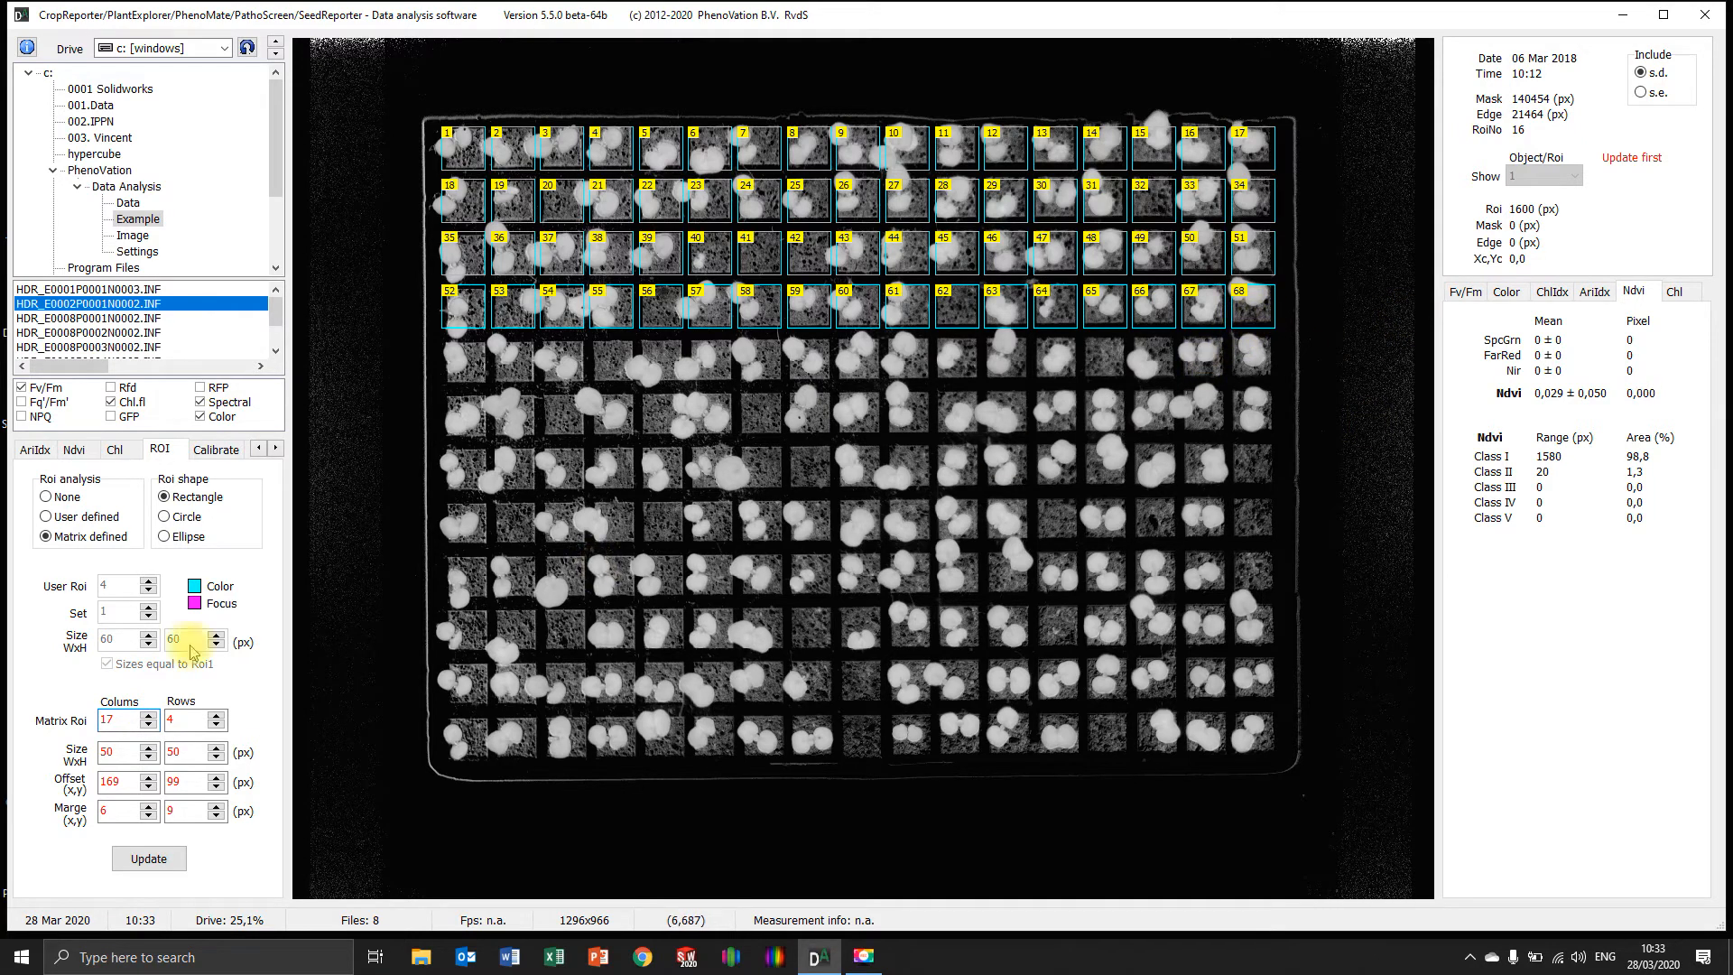
# Set the ROI matrix to 12 rows with a vertical margin of 10 px and update the ROI analysis
pyautogui.click(217, 715)
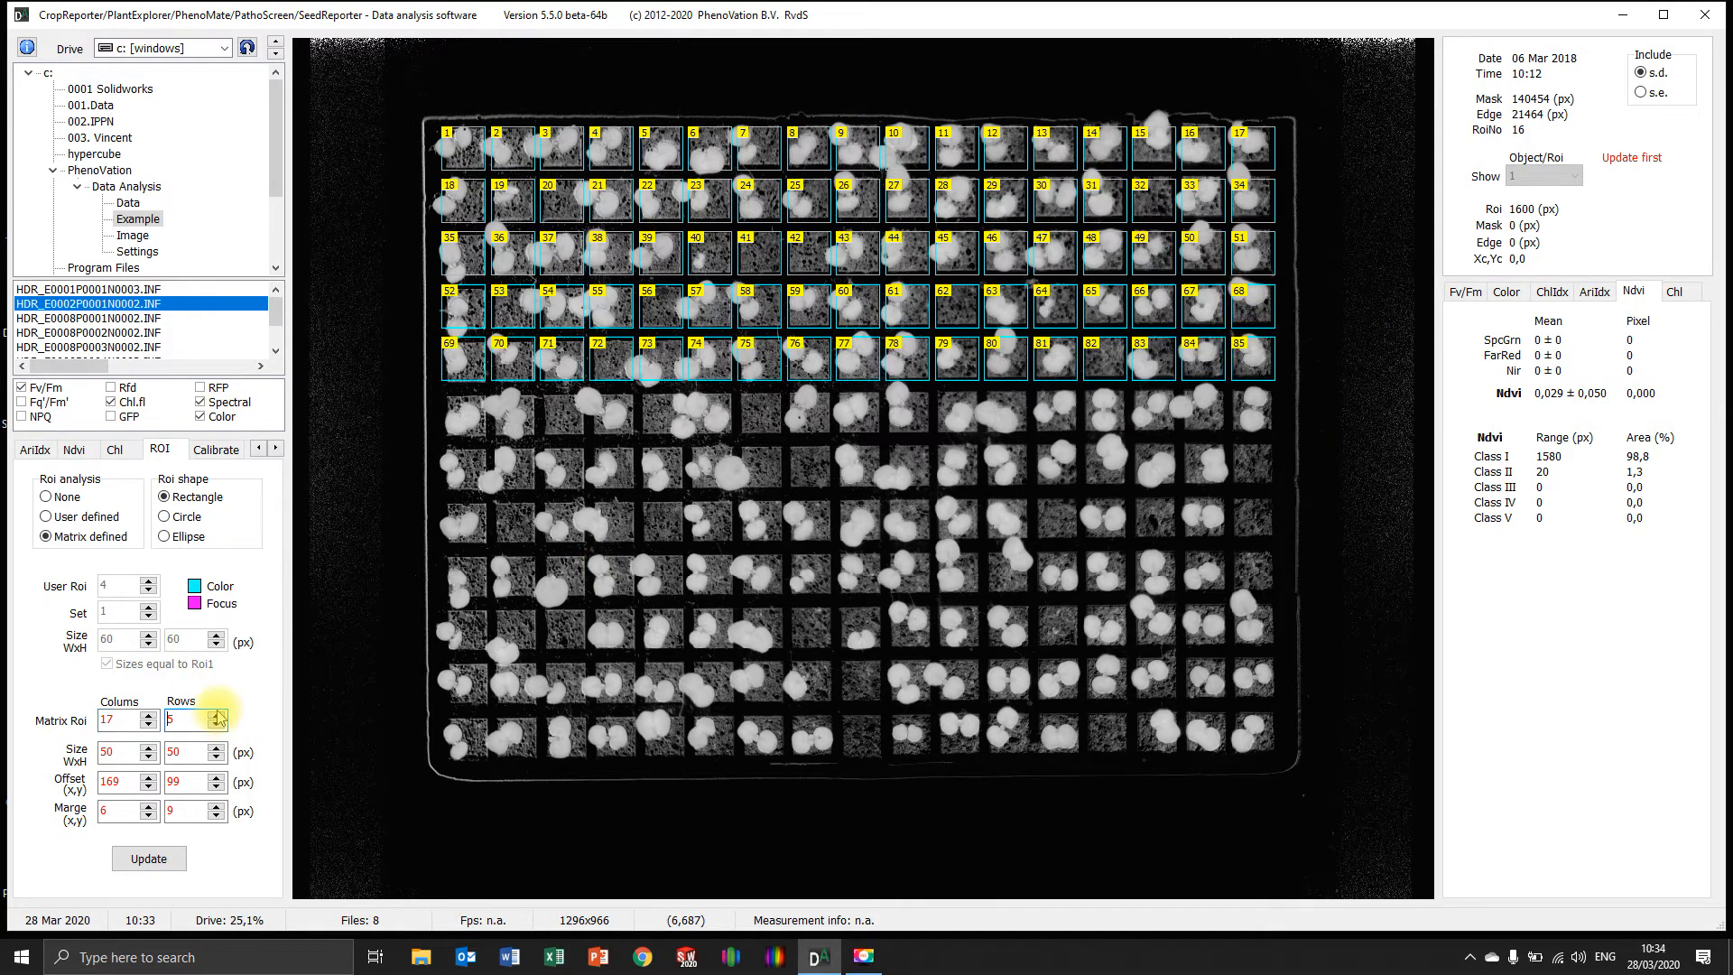
pyautogui.click(217, 715)
pyautogui.click(217, 715)
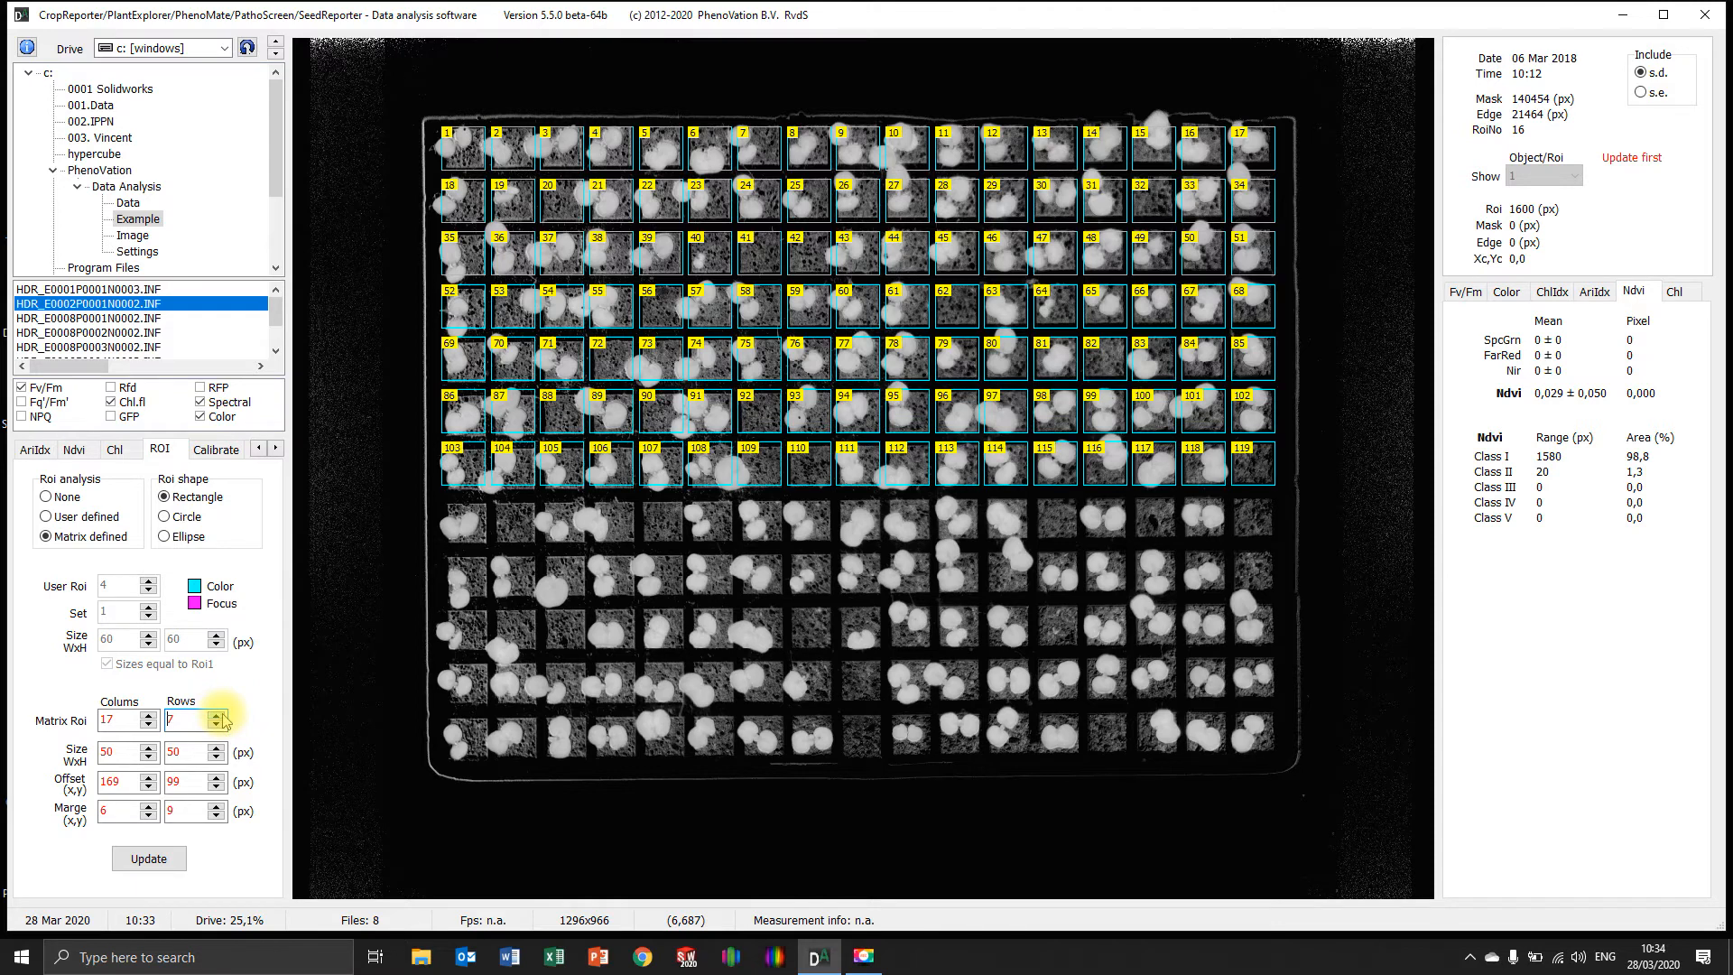
pyautogui.click(217, 715)
pyautogui.click(217, 715)
pyautogui.click(216, 715)
pyautogui.click(216, 715)
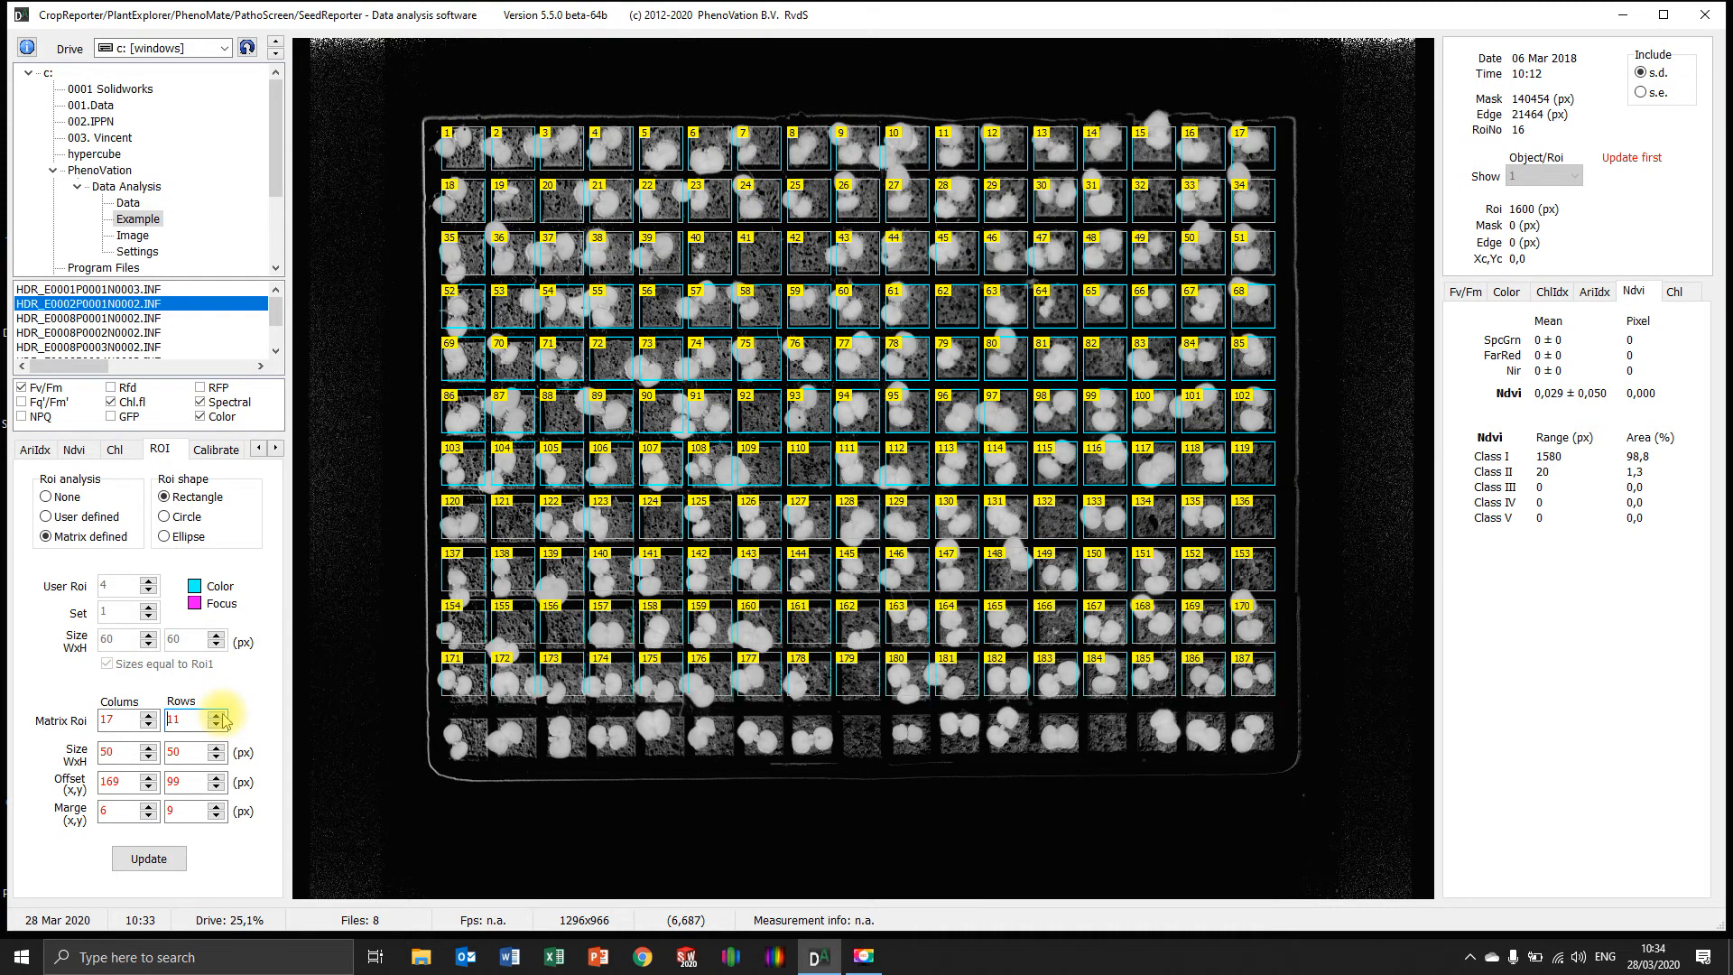
pyautogui.click(217, 715)
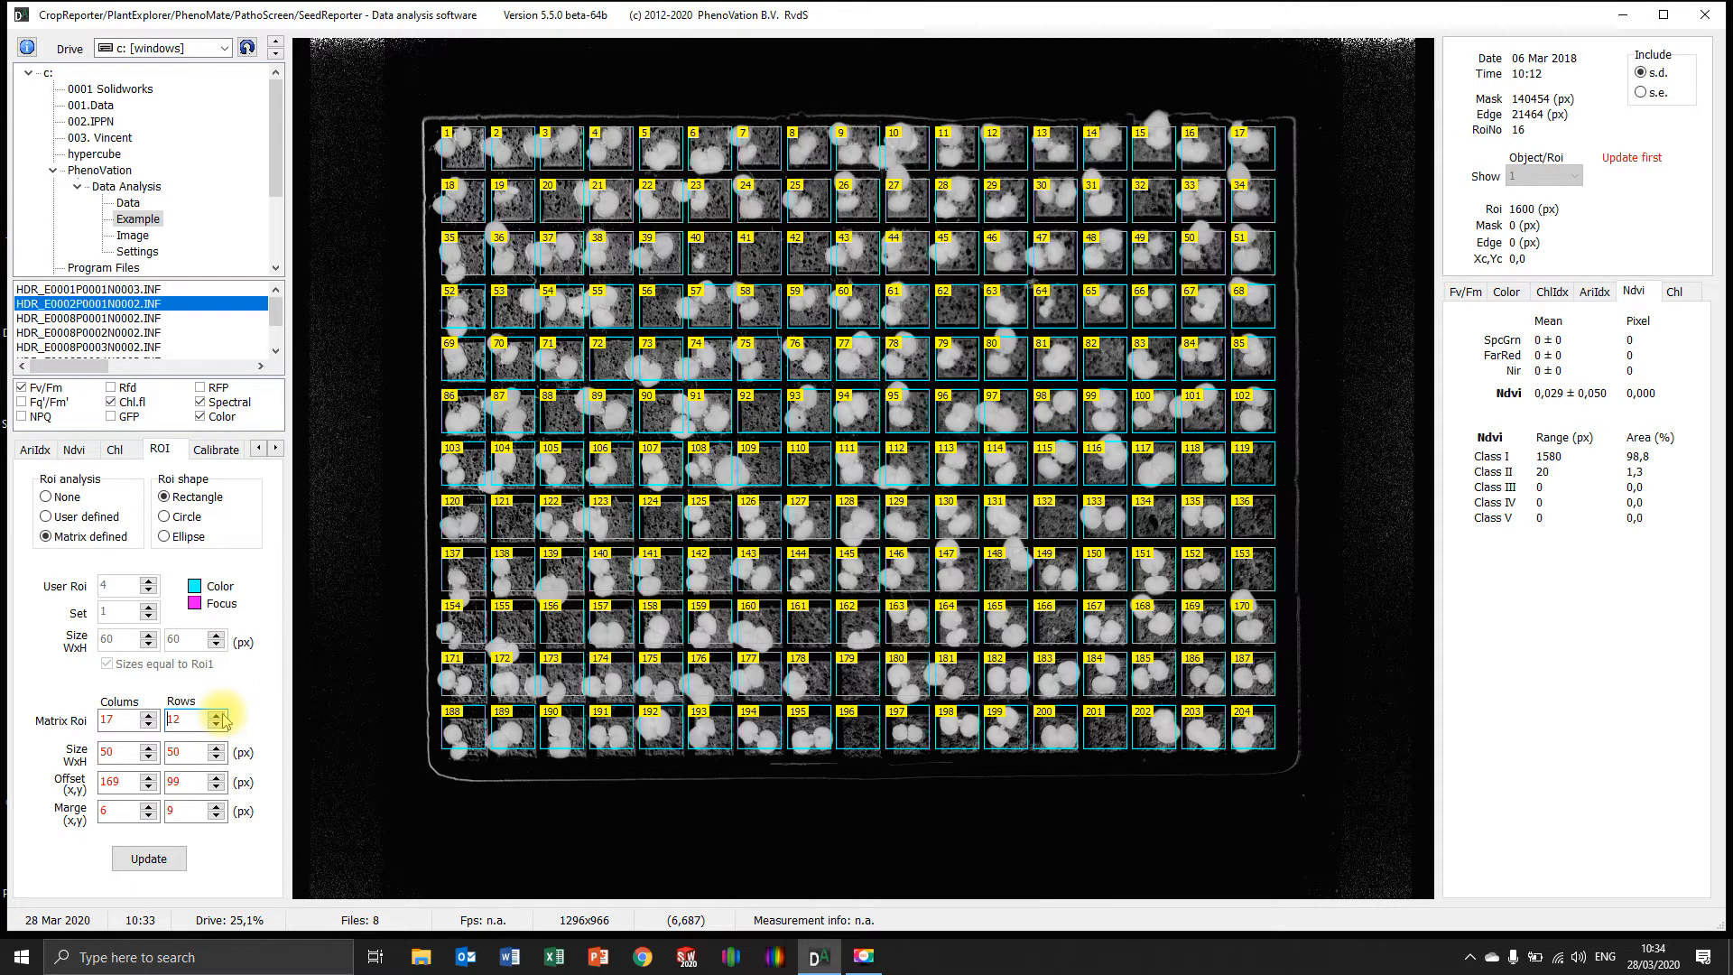
pyautogui.click(218, 806)
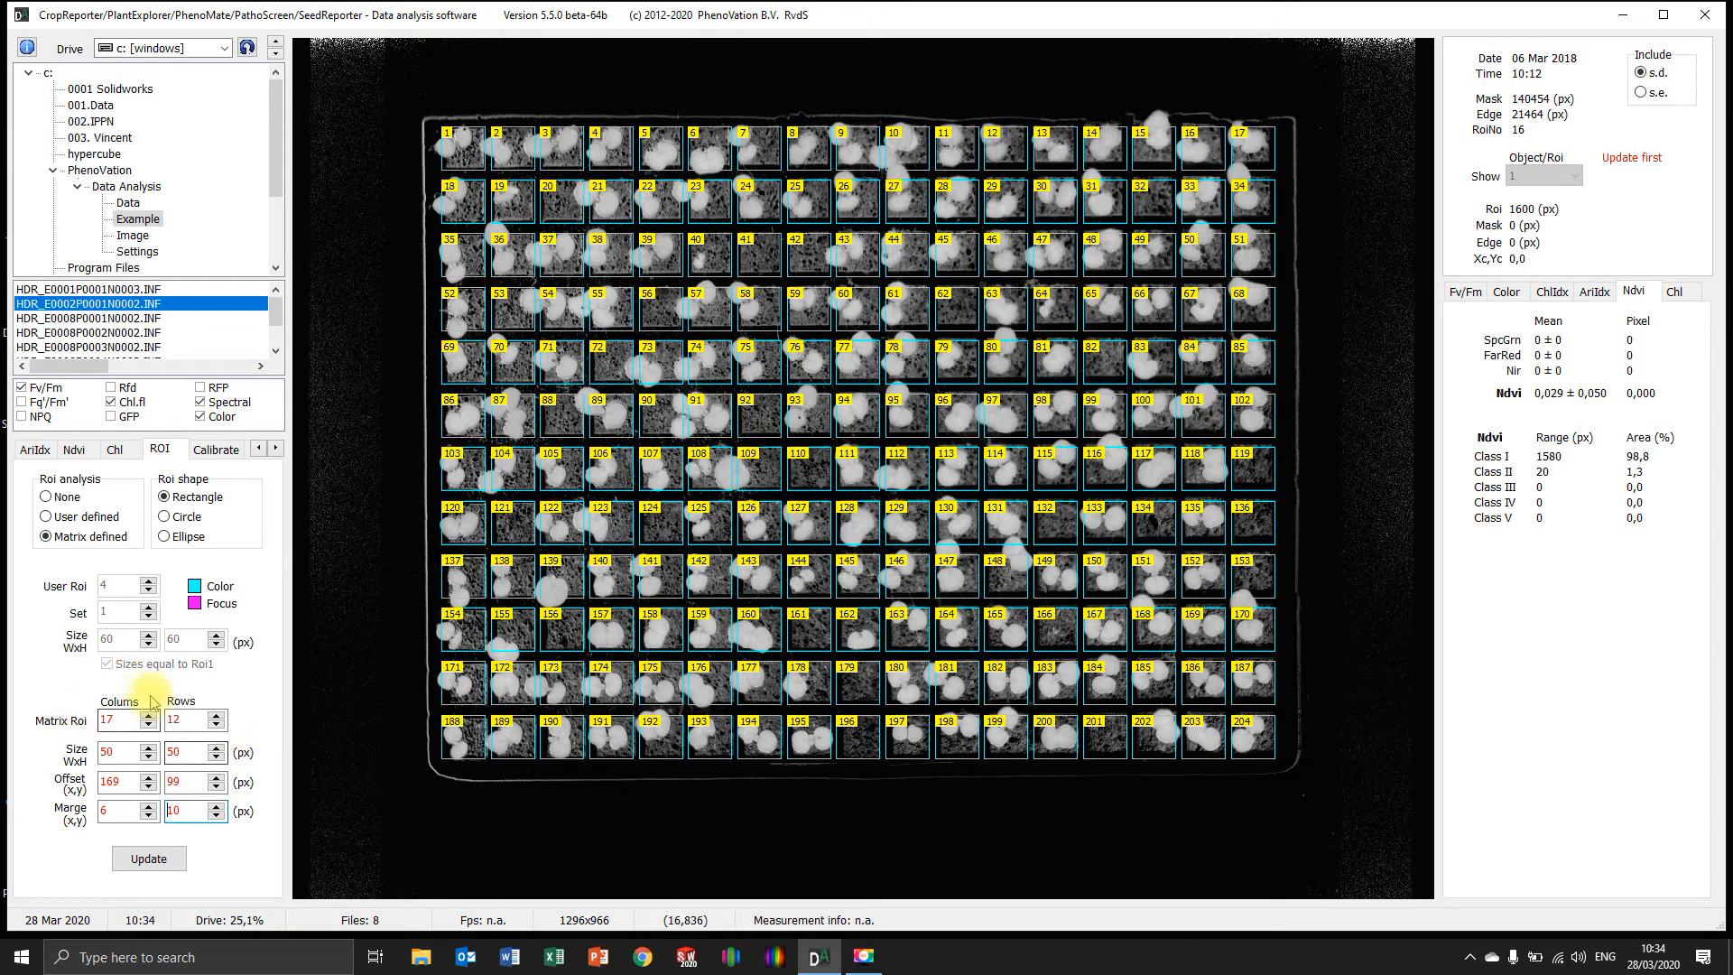
pyautogui.click(177, 851)
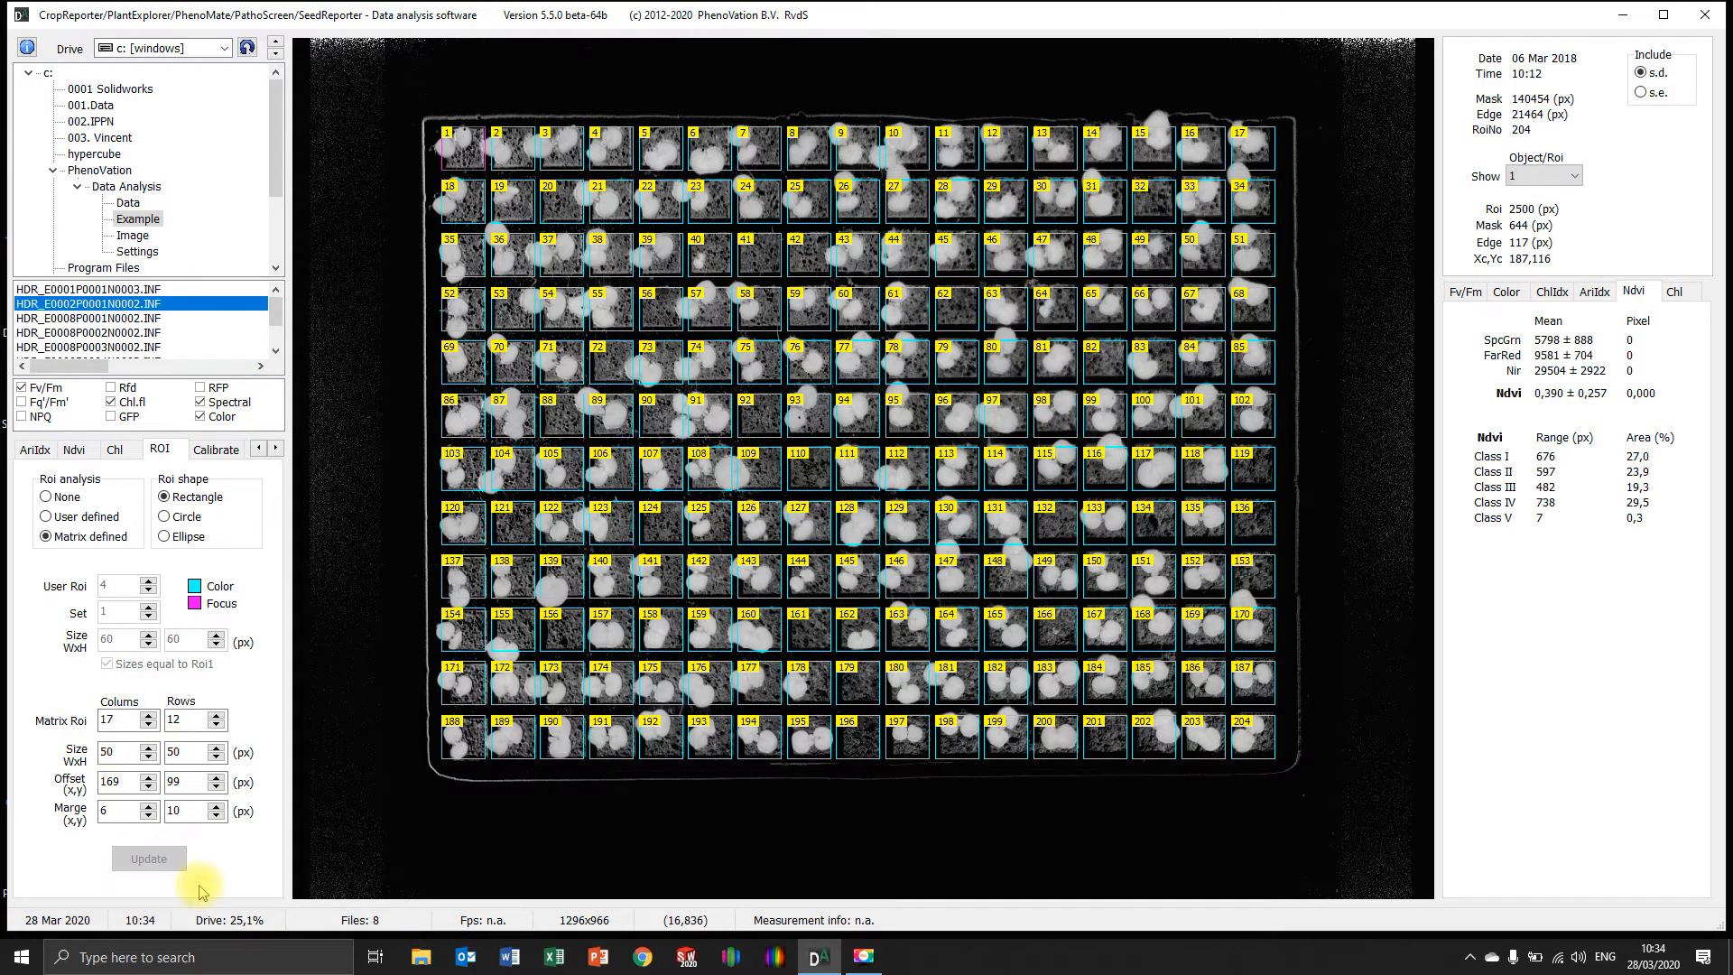
# Return to the common settings and show the image selector
pyautogui.rightClick(357, 572)
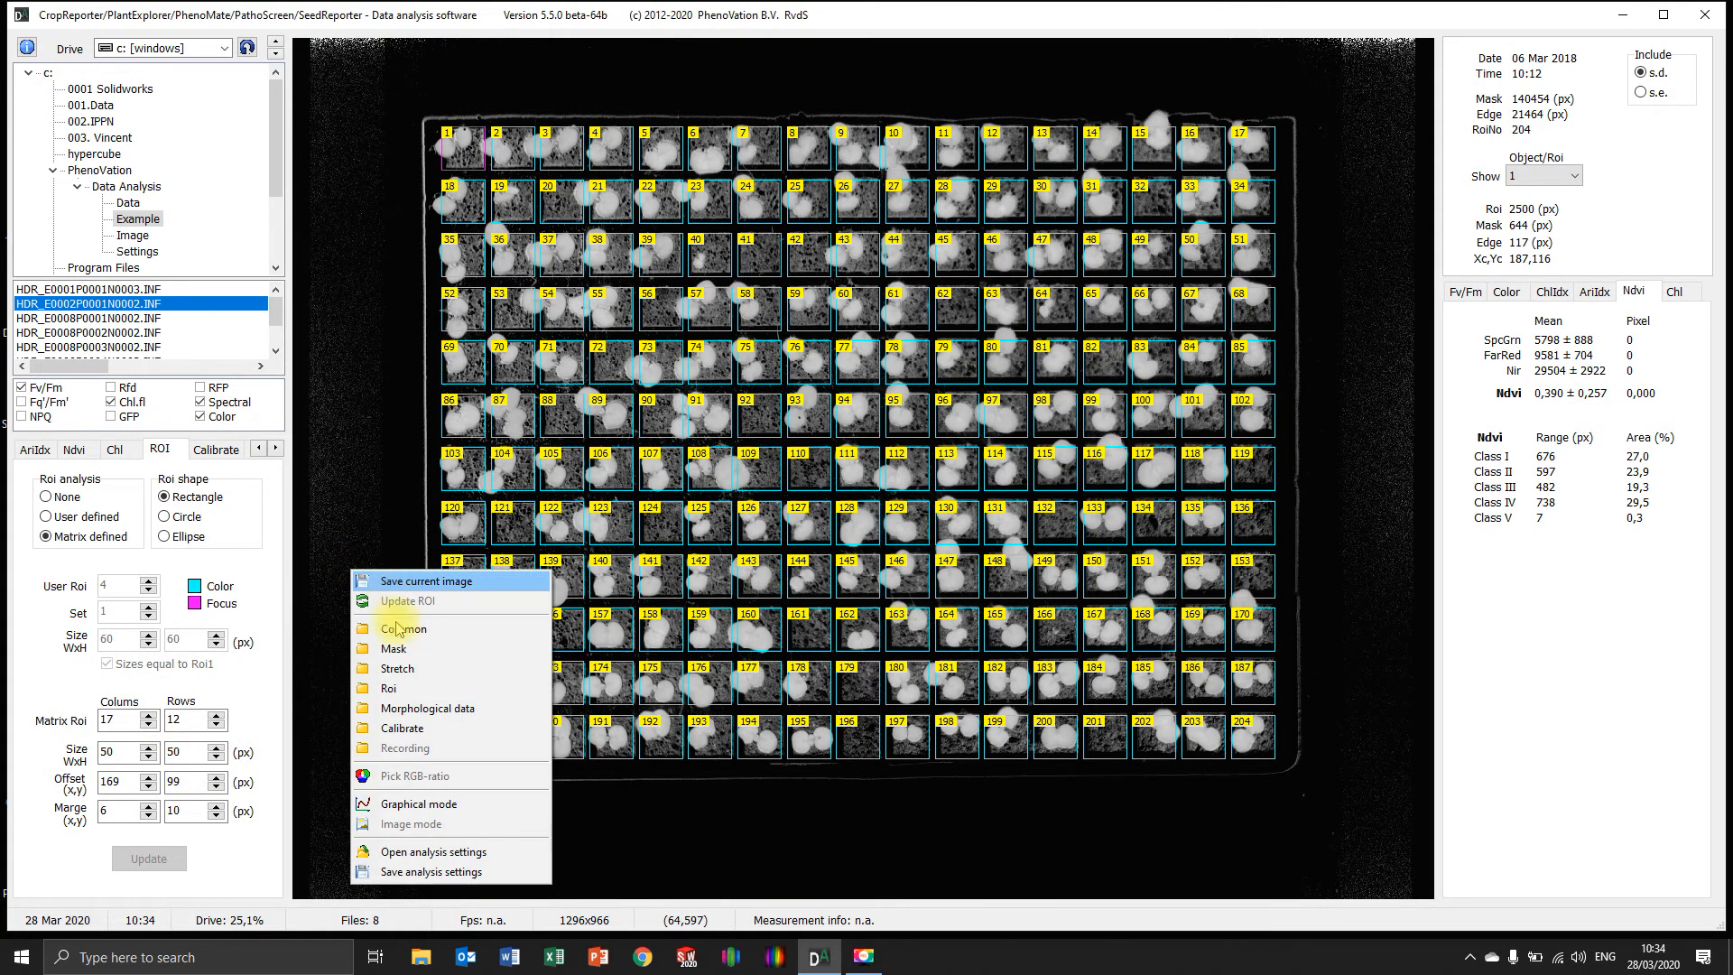
pyautogui.click(398, 628)
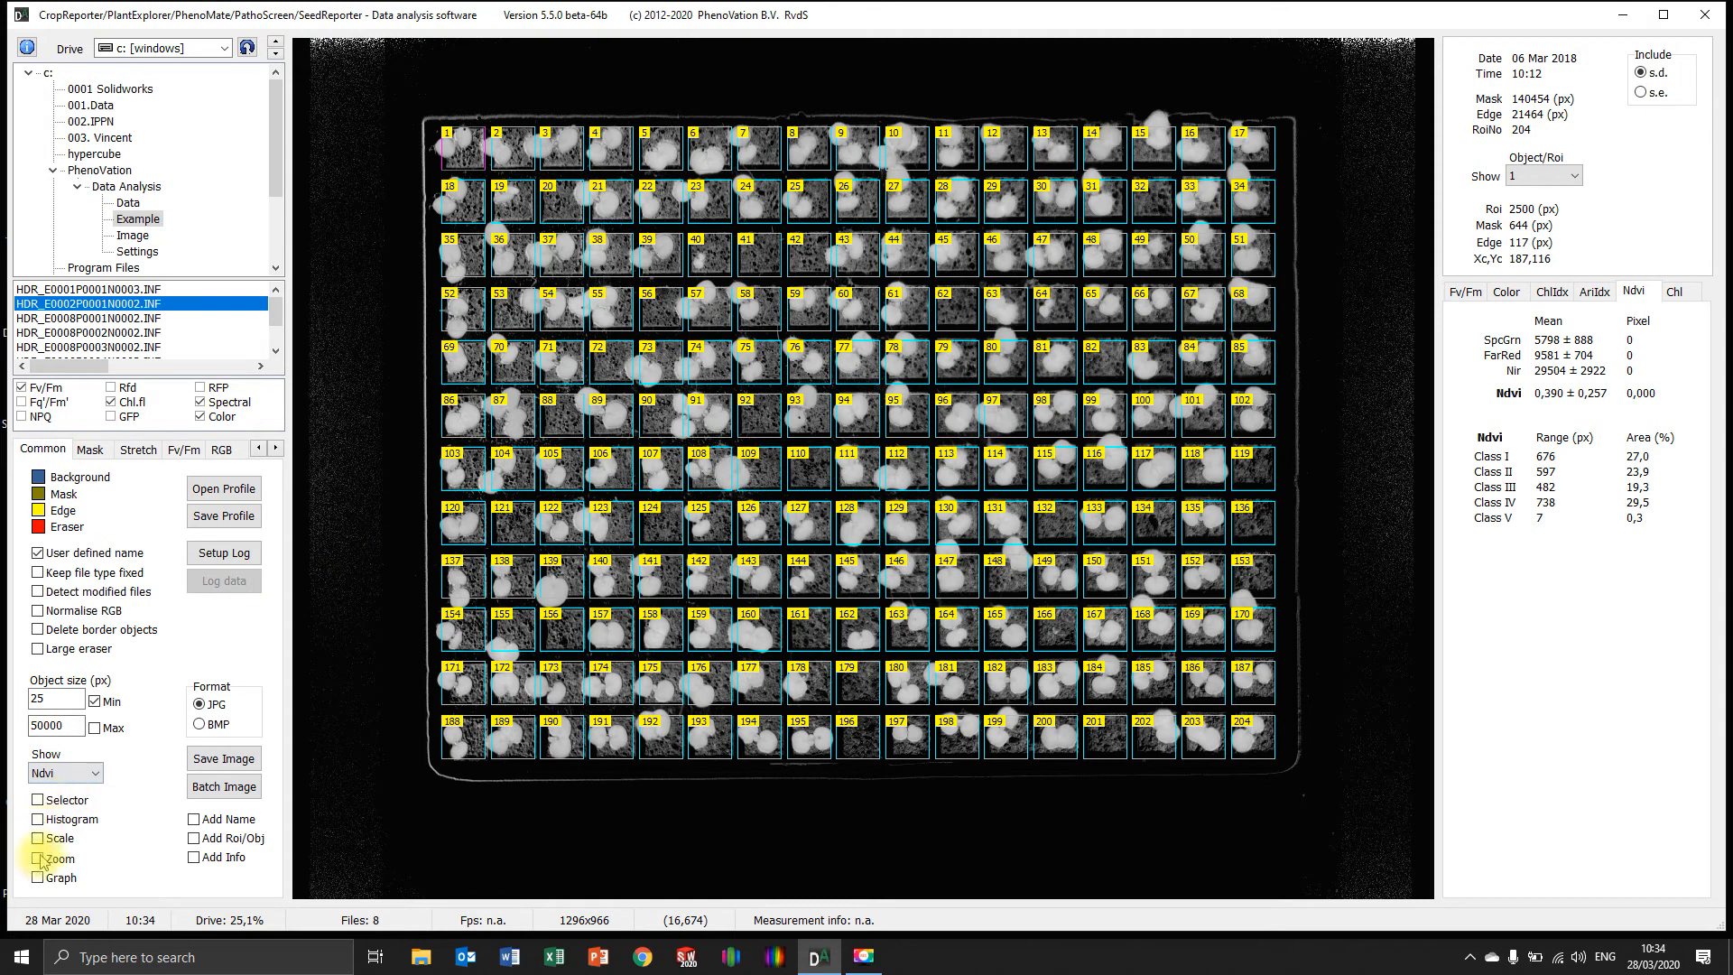
pyautogui.click(38, 800)
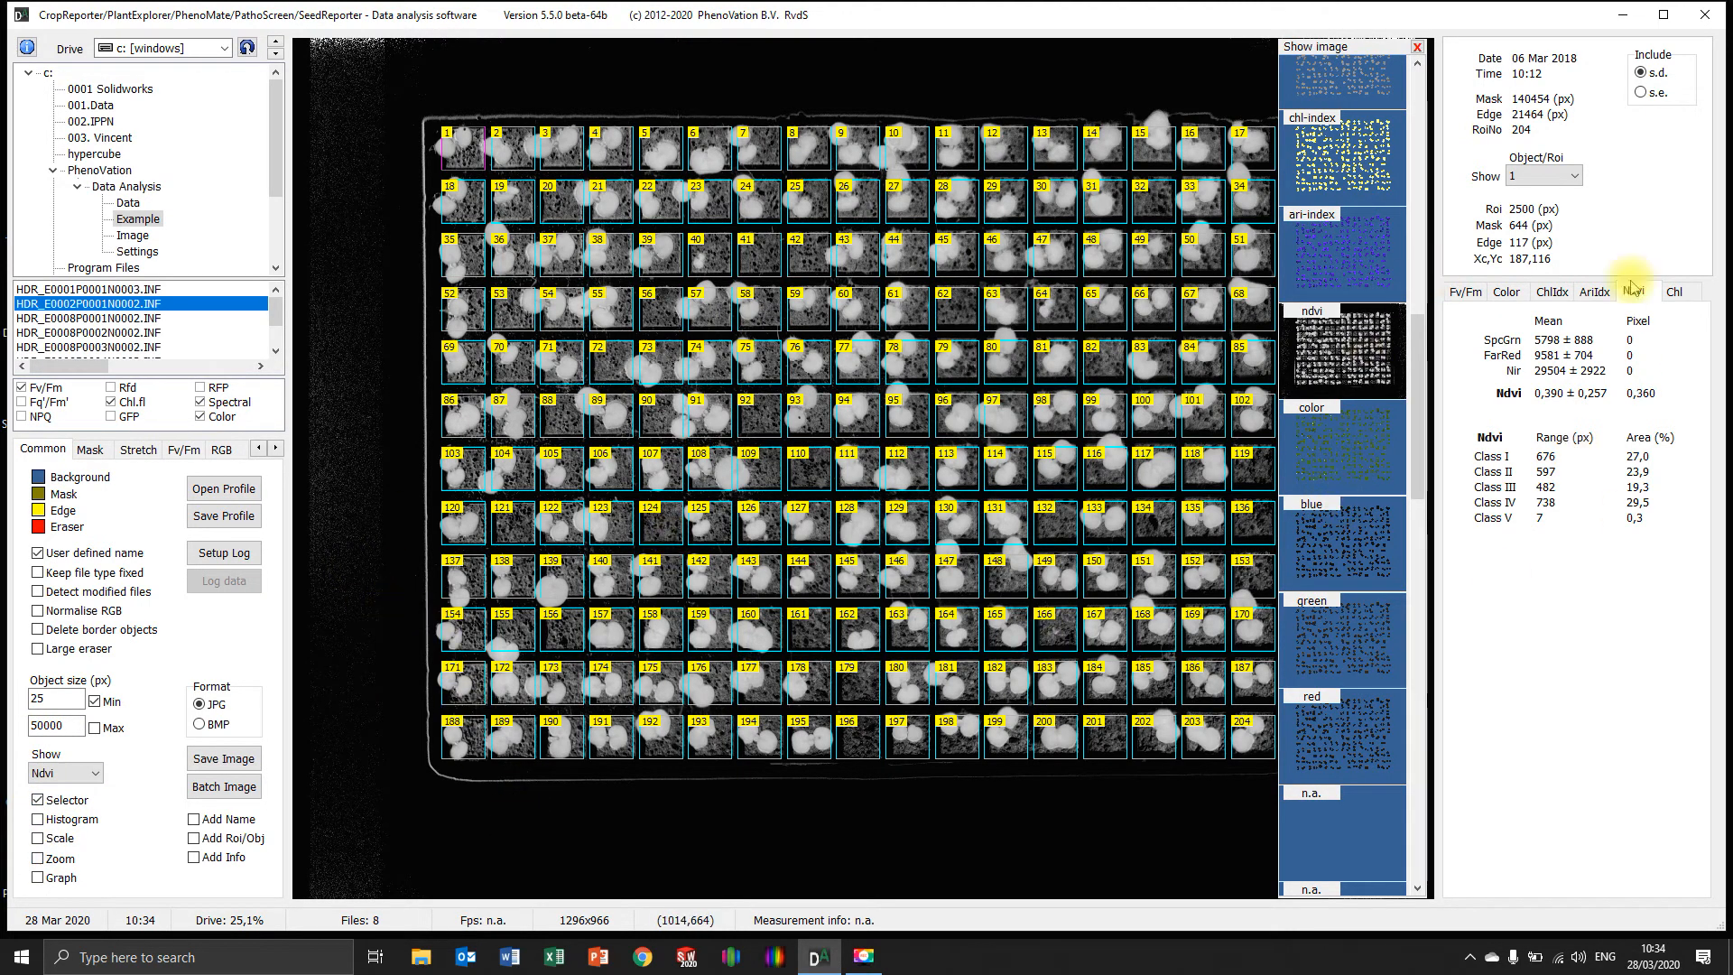
# Examine the results of ROI 2 and the Fv/Fm values of ROI 12, and display the fv/fm image
pyautogui.click(499, 135)
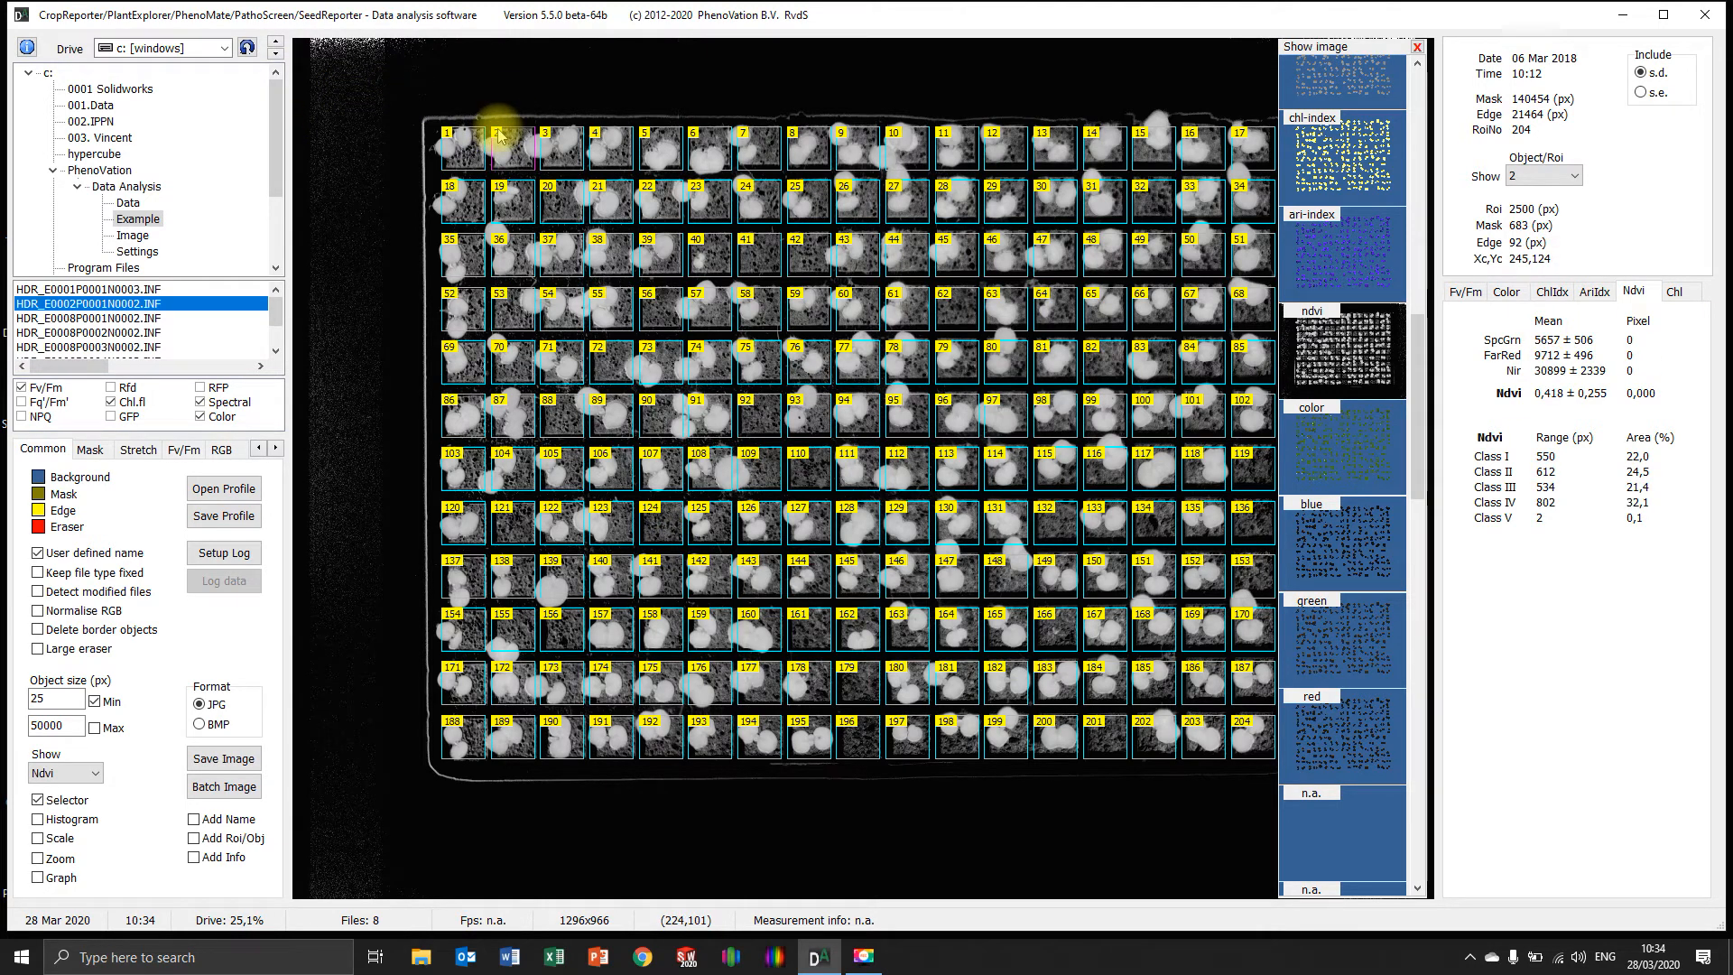
pyautogui.click(1466, 295)
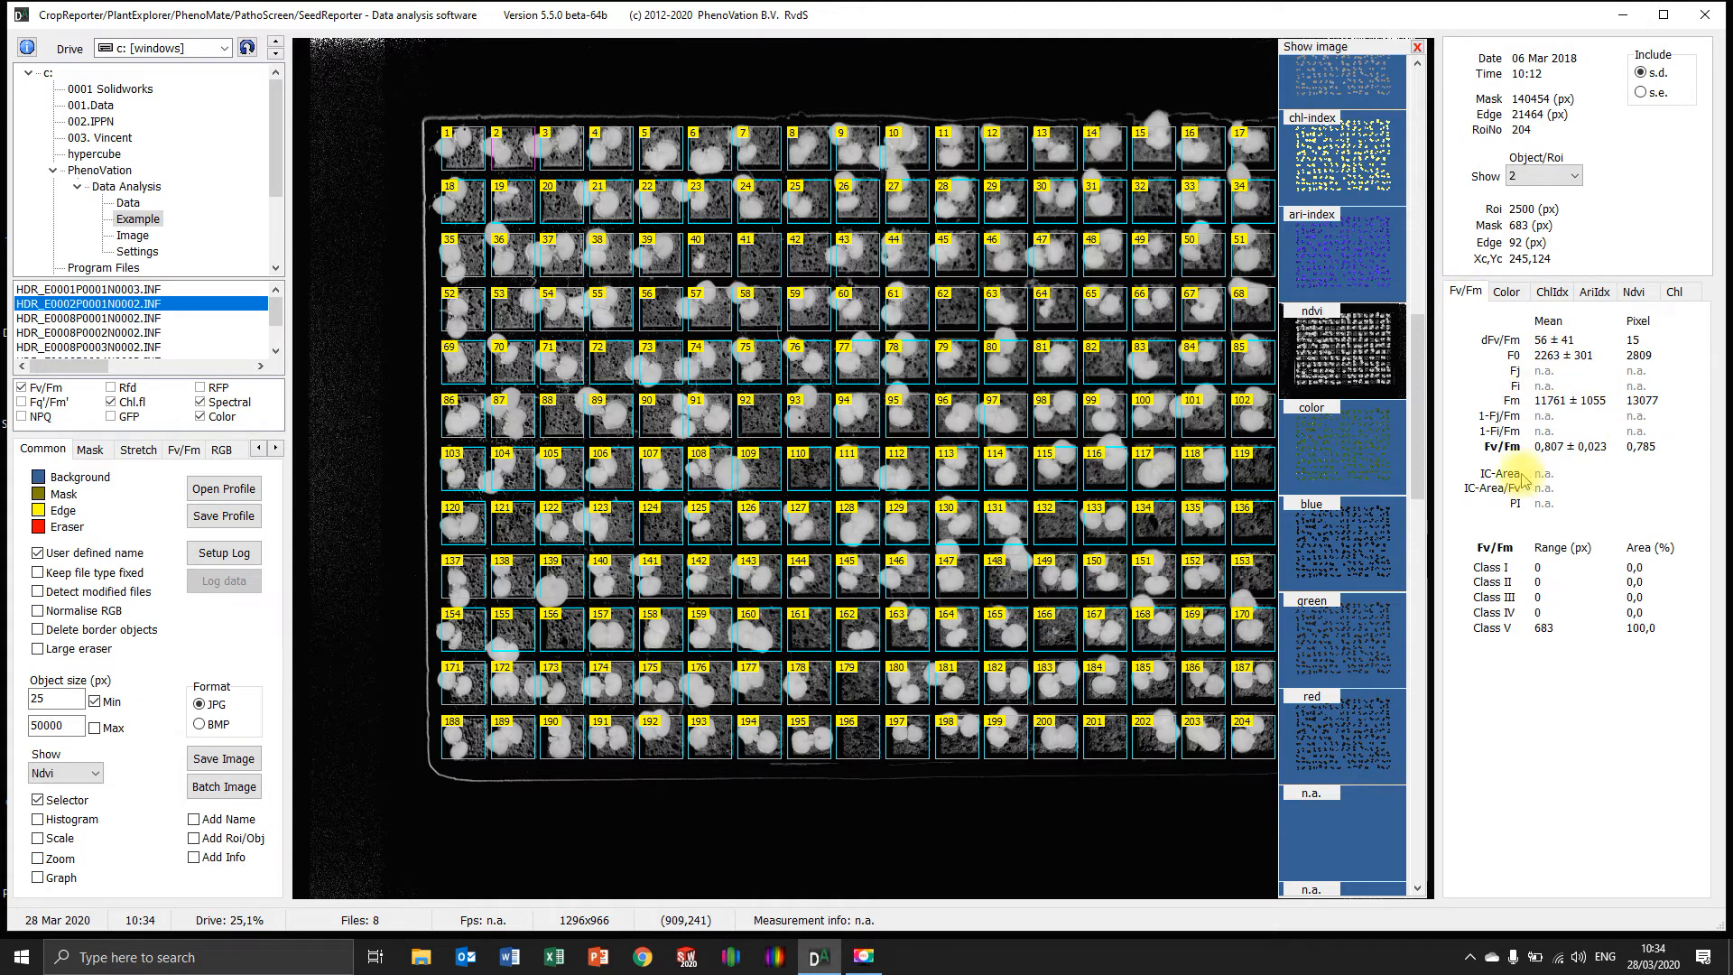
pyautogui.click(993, 136)
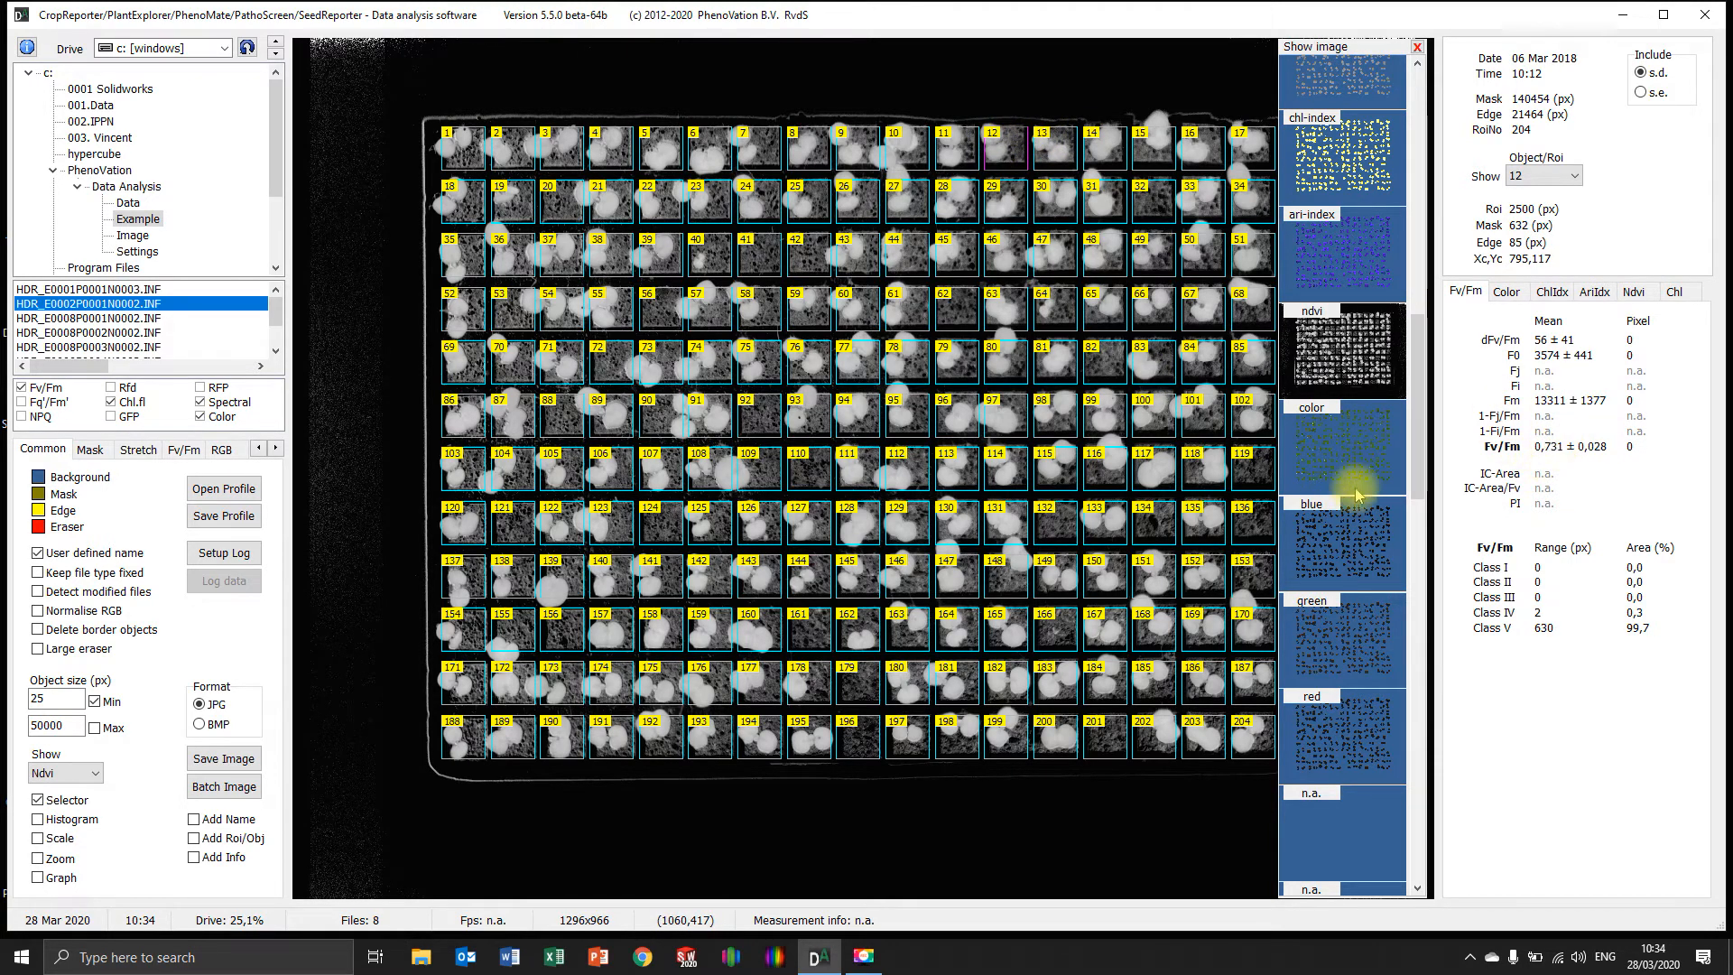
pyautogui.scroll(10, 1358, 469)
pyautogui.click(1359, 357)
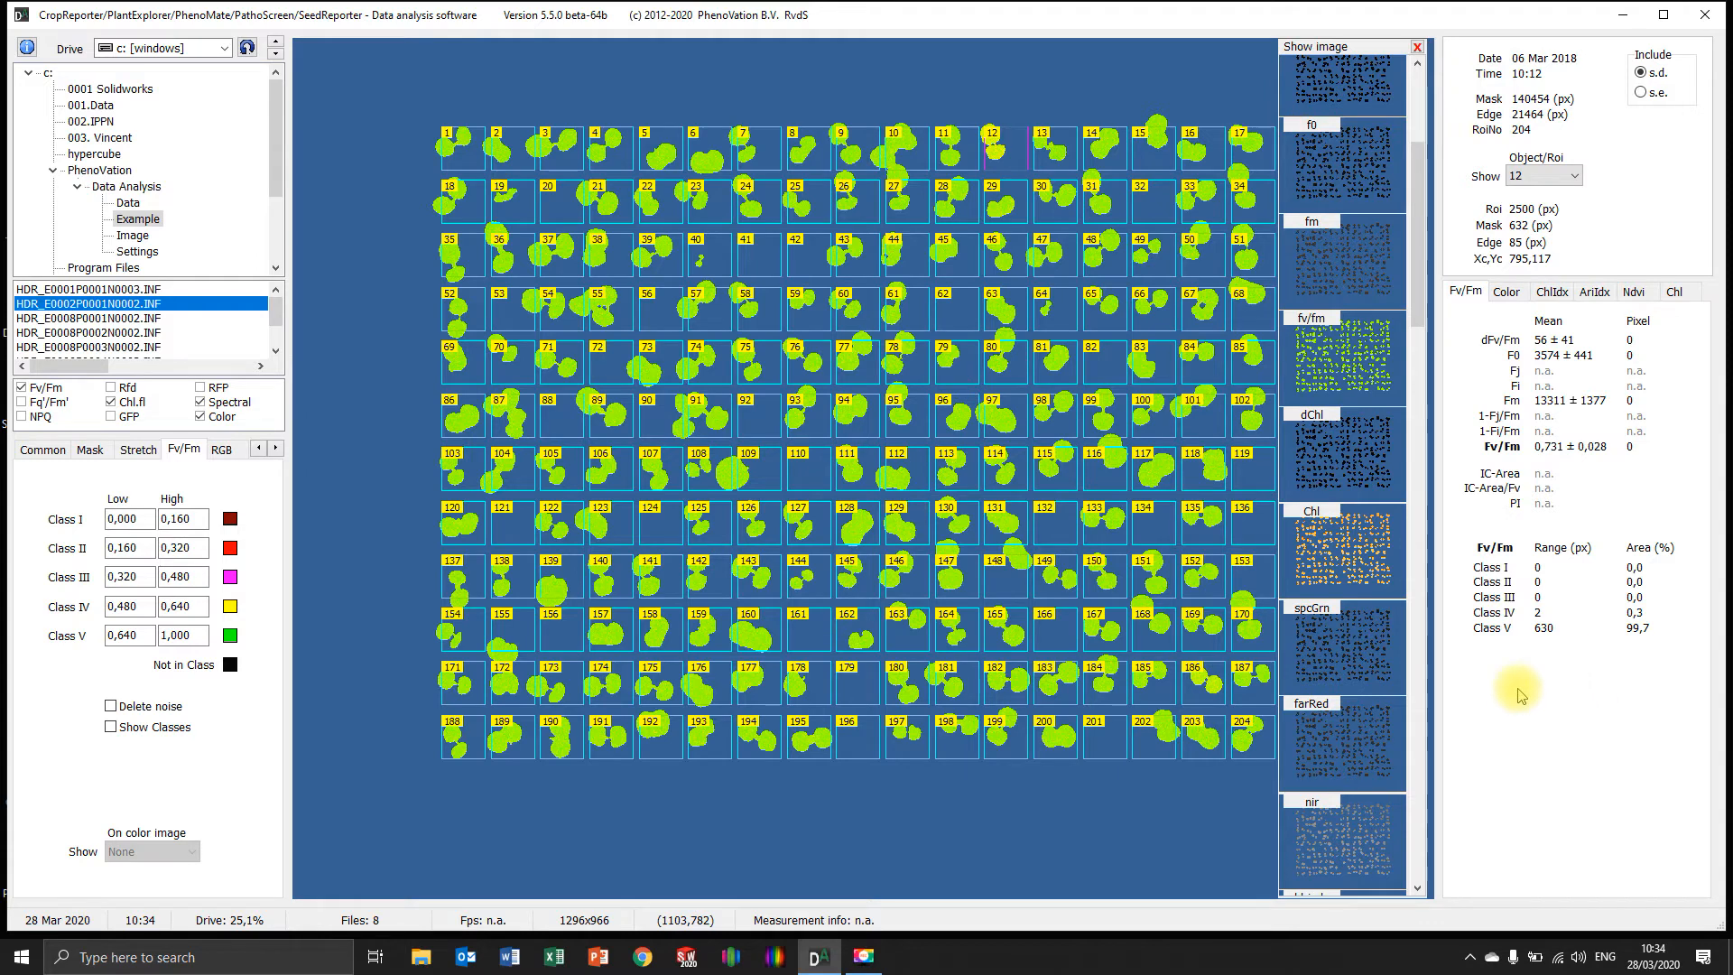
# Open the ROI settings and look through the ROI numbers available for showing individual results
pyautogui.rightClick(416, 458)
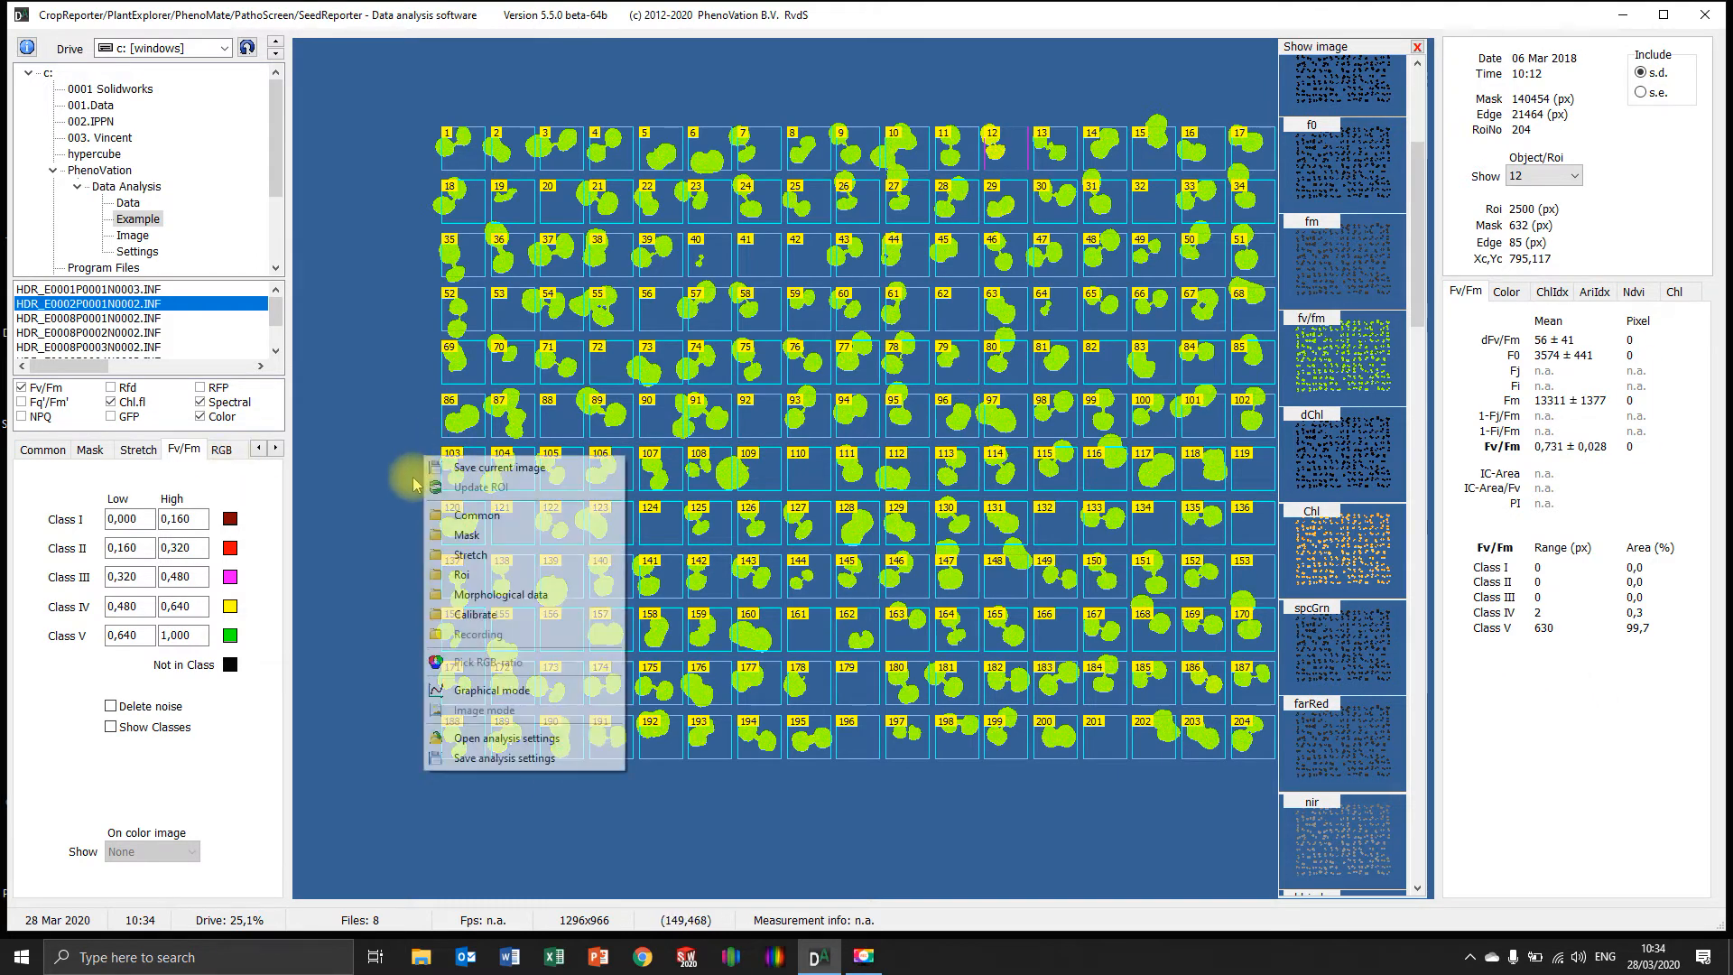
pyautogui.click(449, 575)
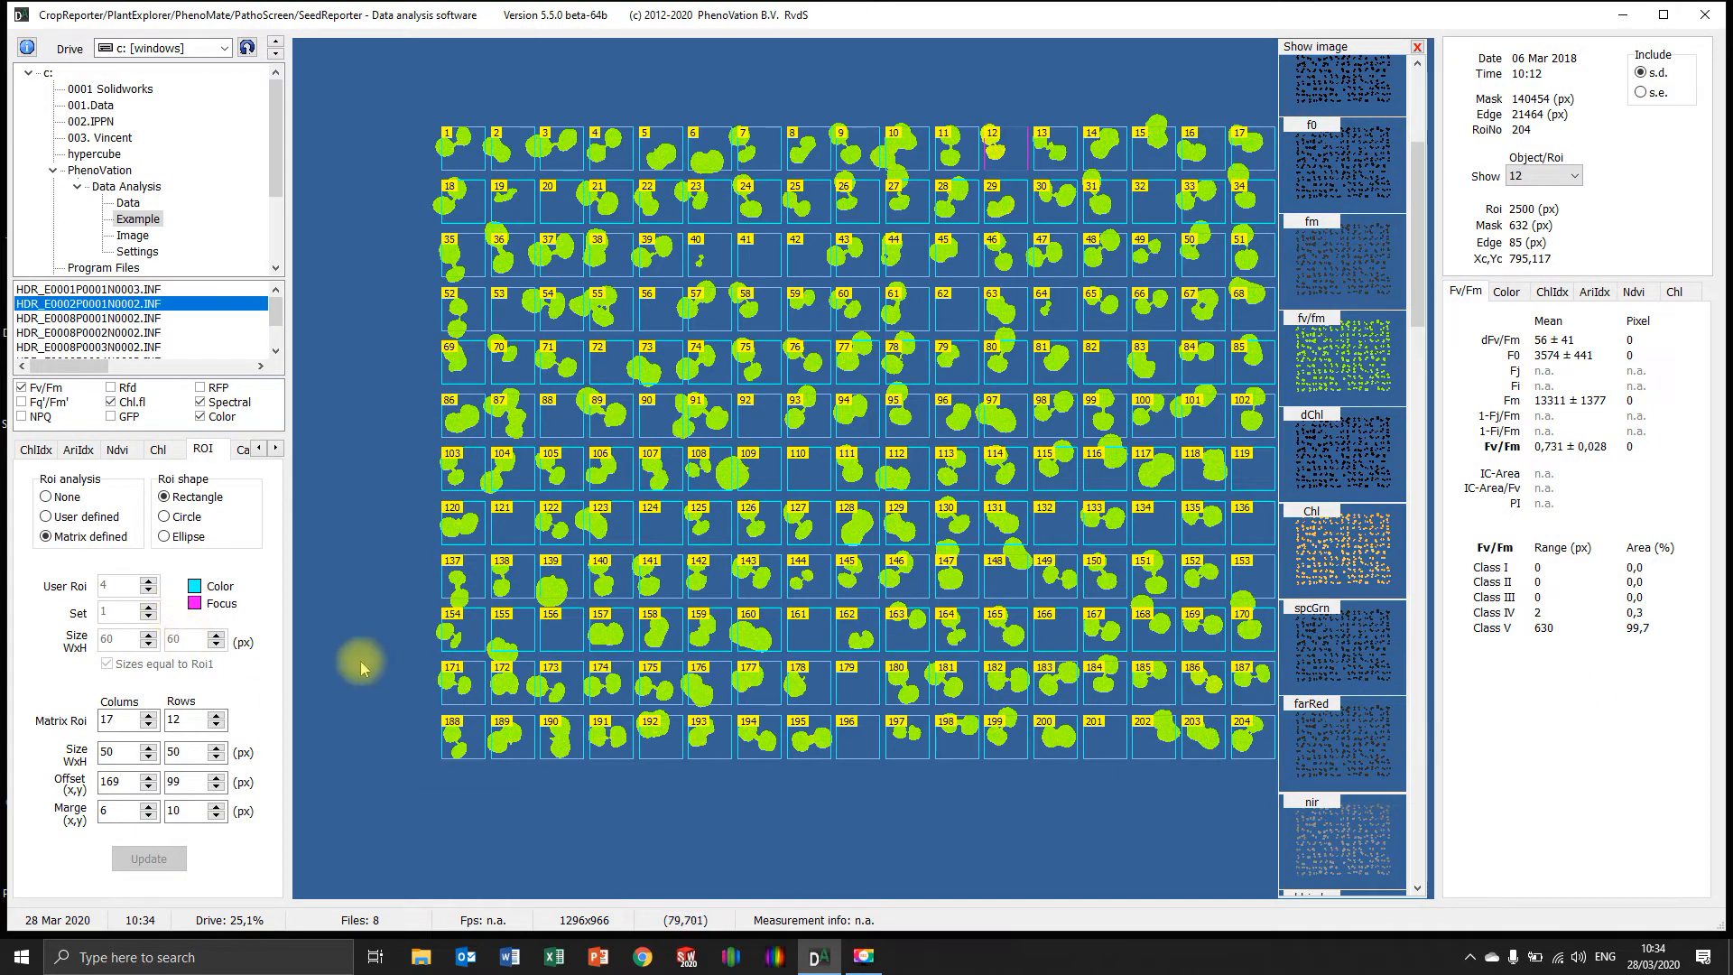
pyautogui.click(1548, 175)
pyautogui.scroll(-20, 1545, 271)
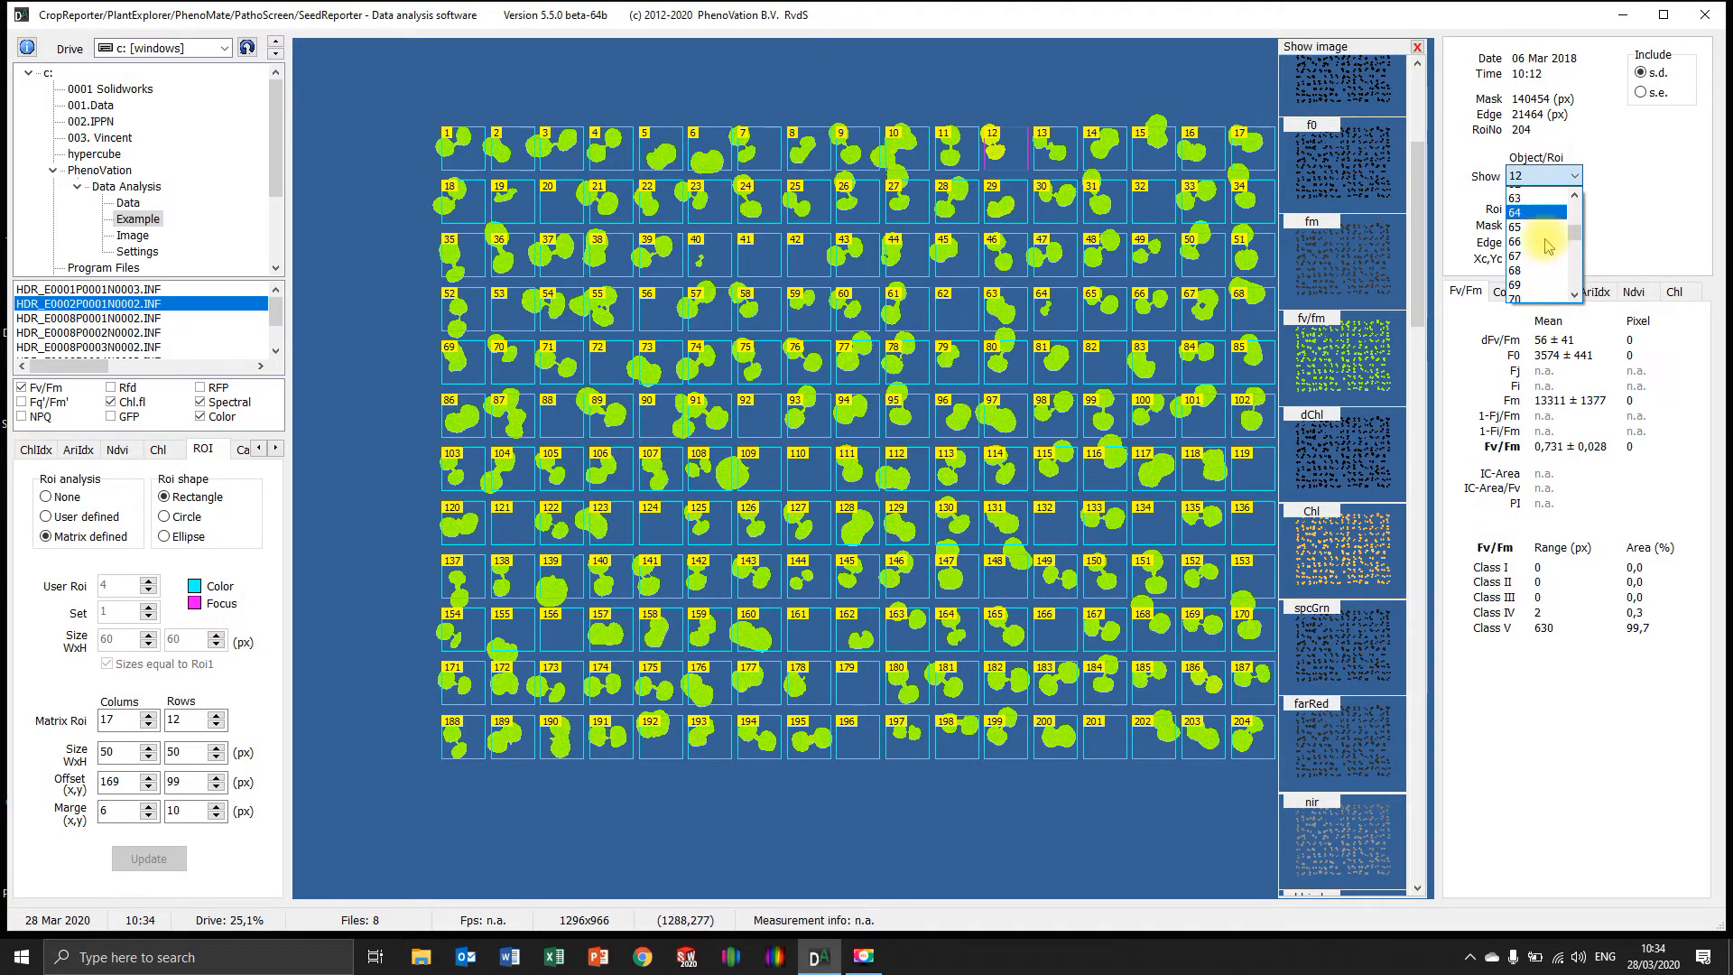
pyautogui.scroll(-20, 1539, 291)
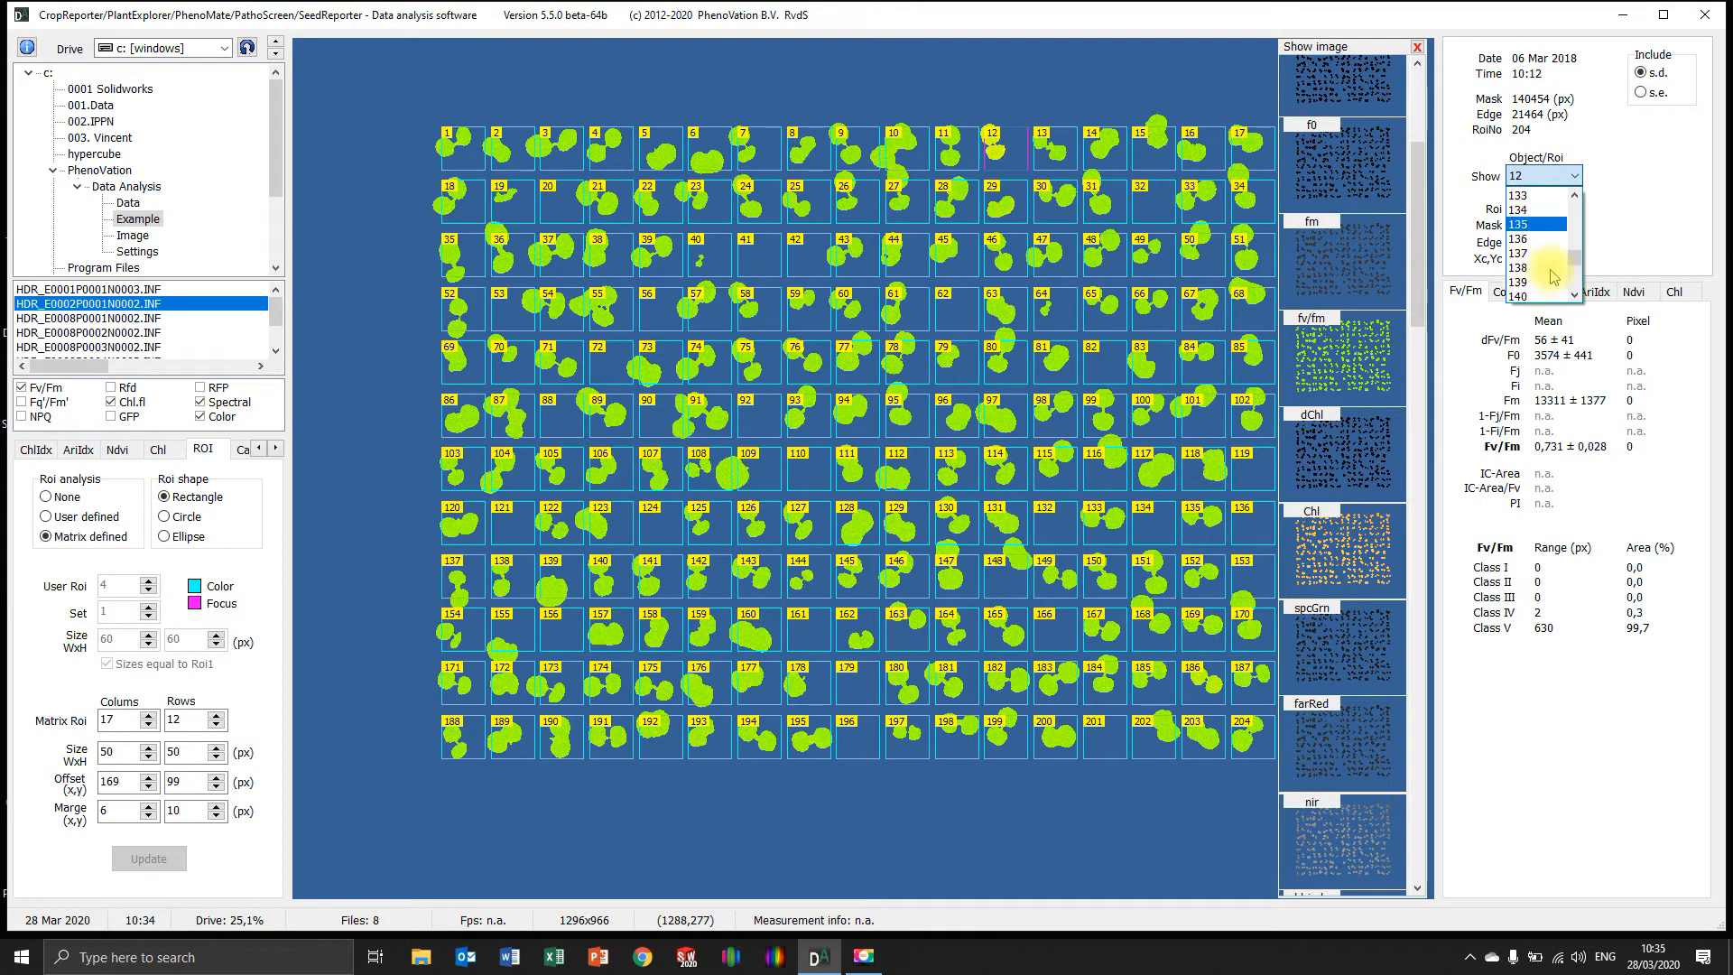
pyautogui.scroll(20, 1566, 298)
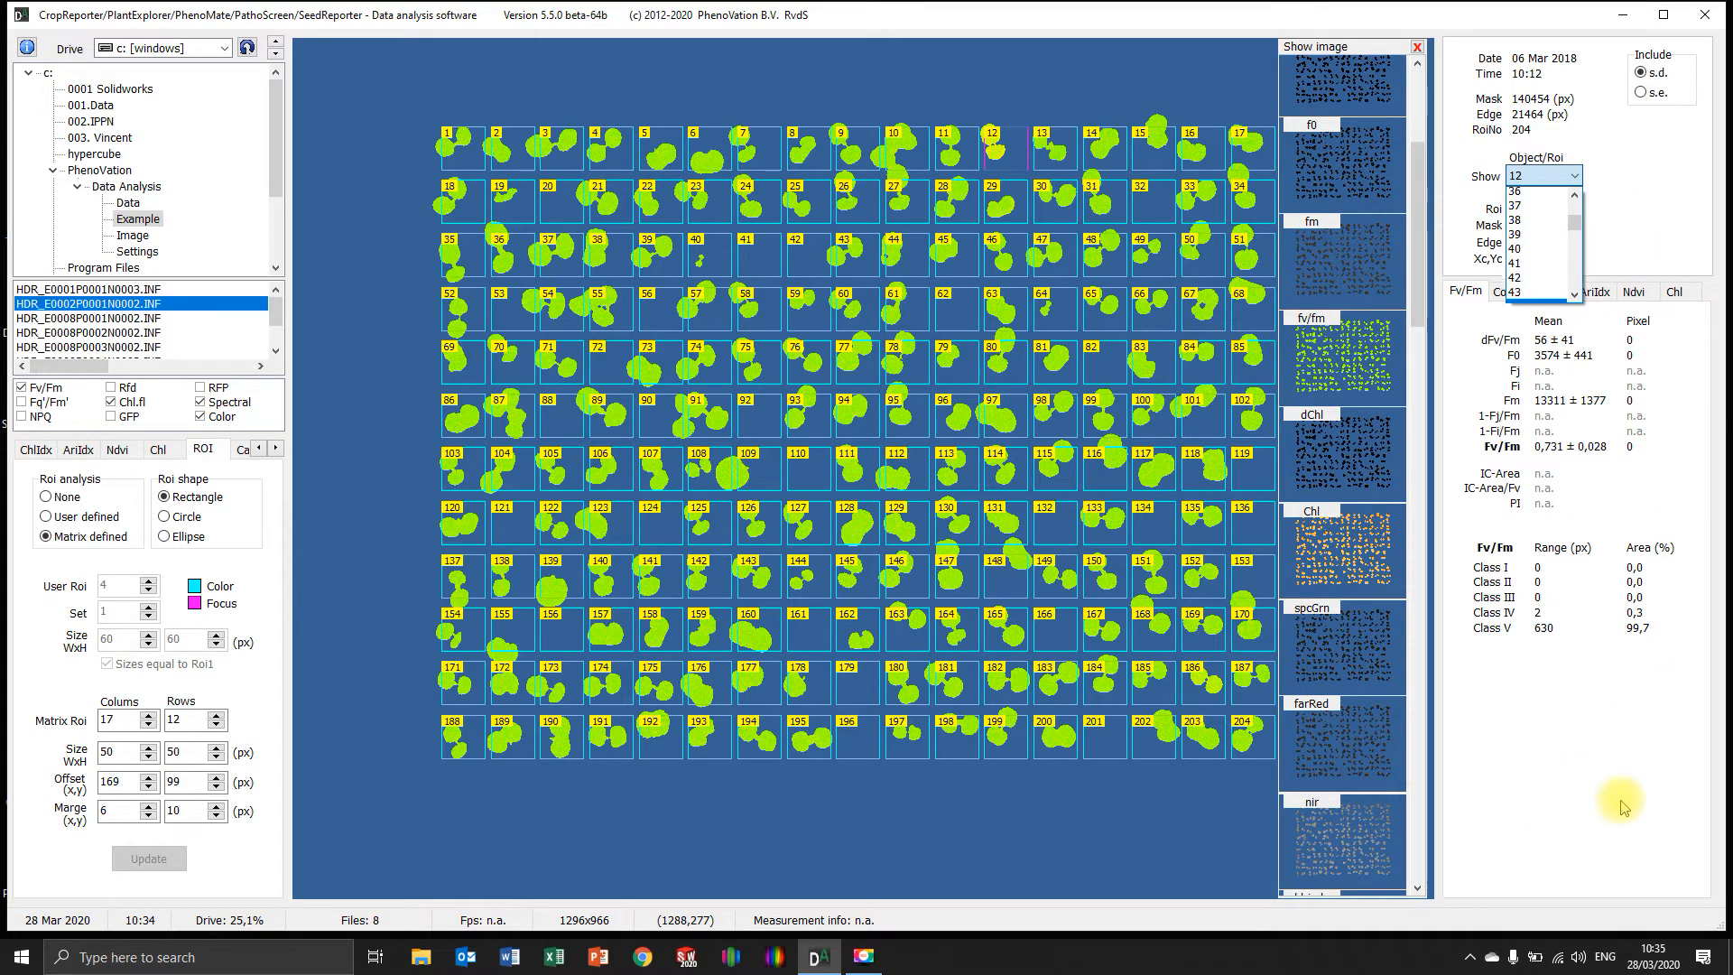
pyautogui.click(1638, 774)
# Display the object image and change the matrix ROI shape to Circle
pyautogui.scroll(3, 1358, 397)
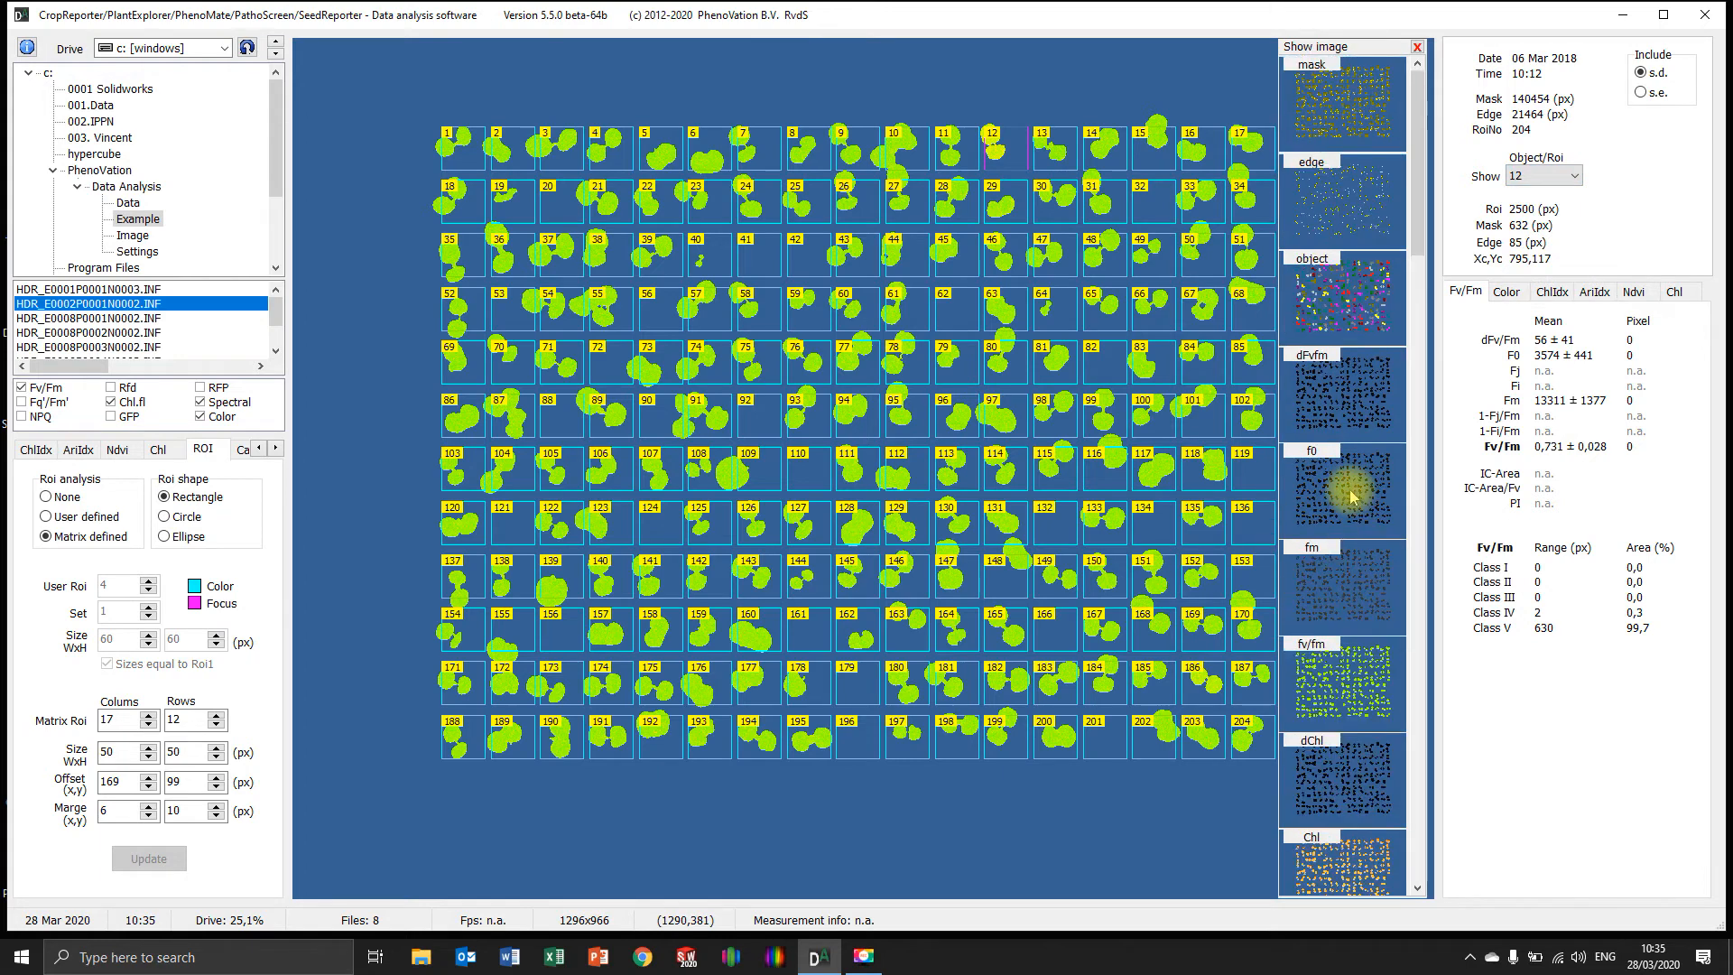
pyautogui.click(1345, 325)
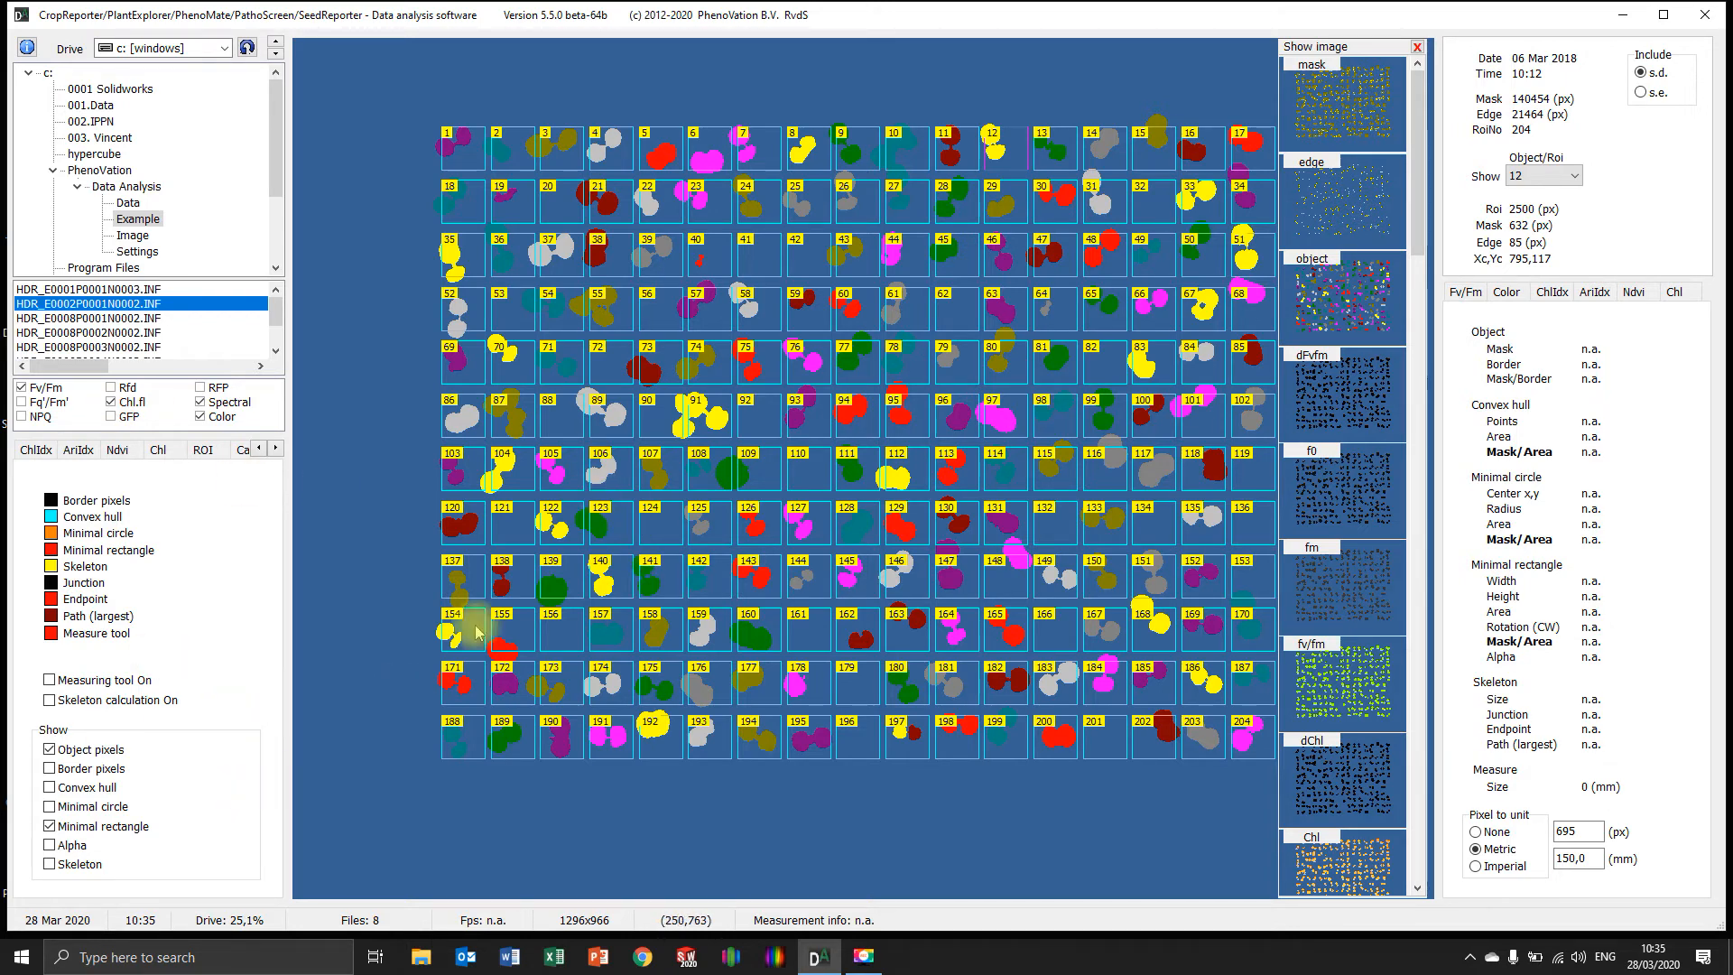
pyautogui.click(203, 448)
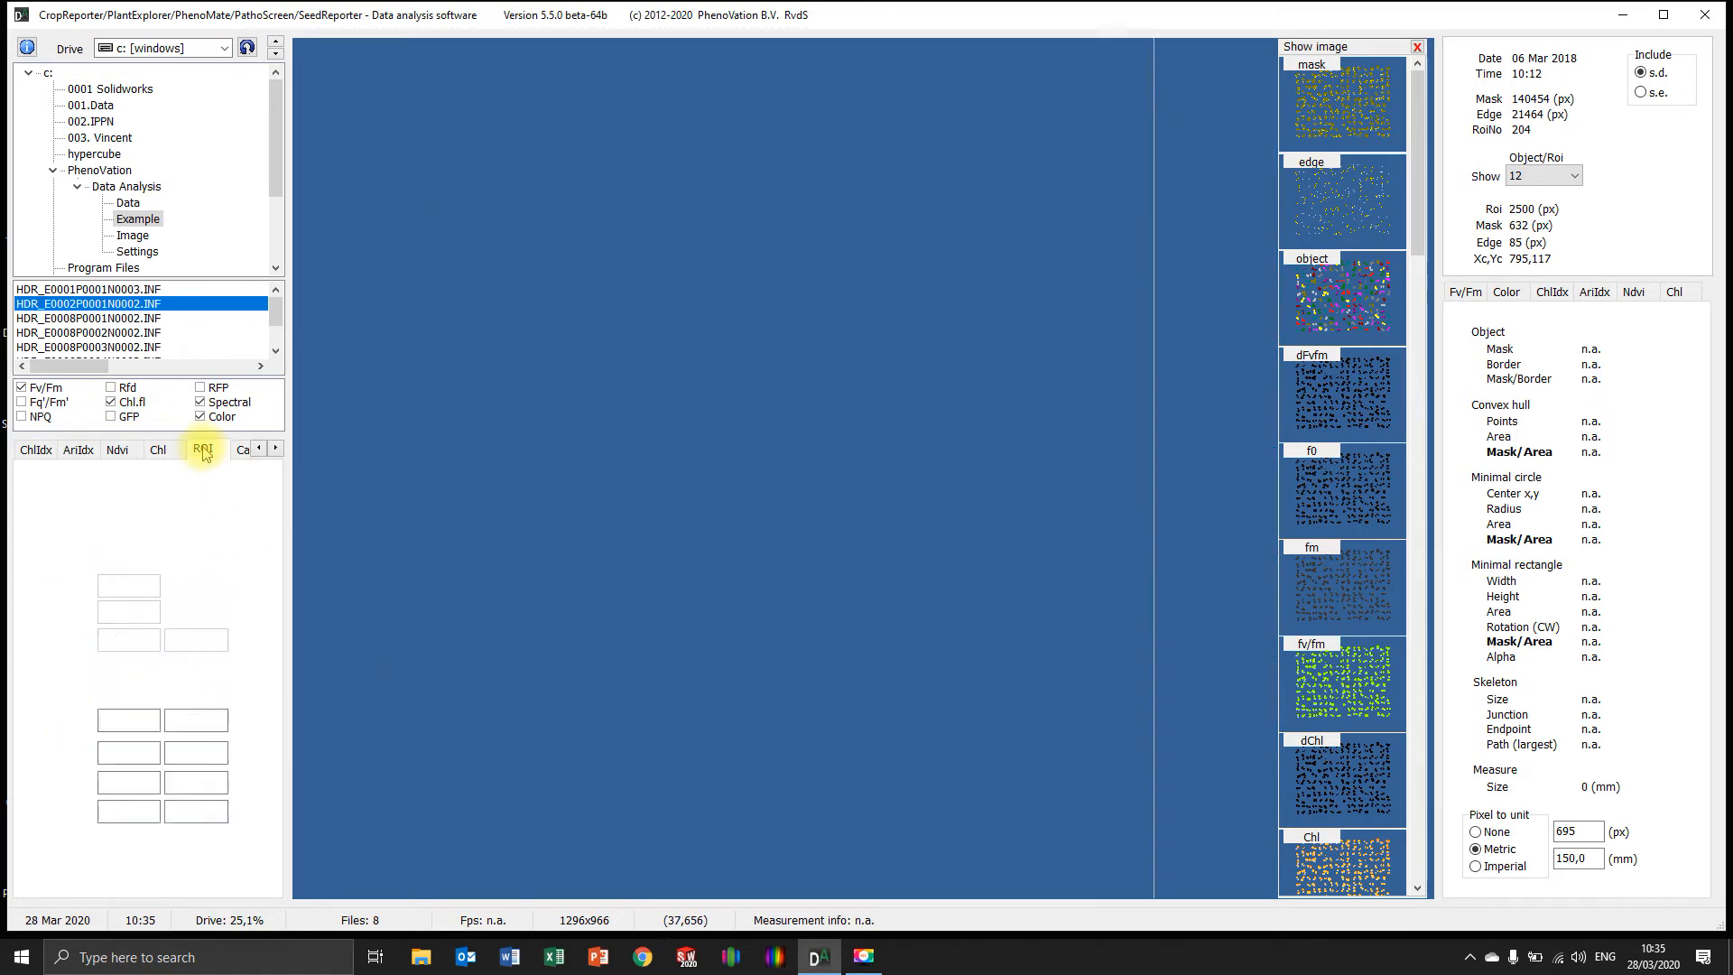
pyautogui.click(165, 517)
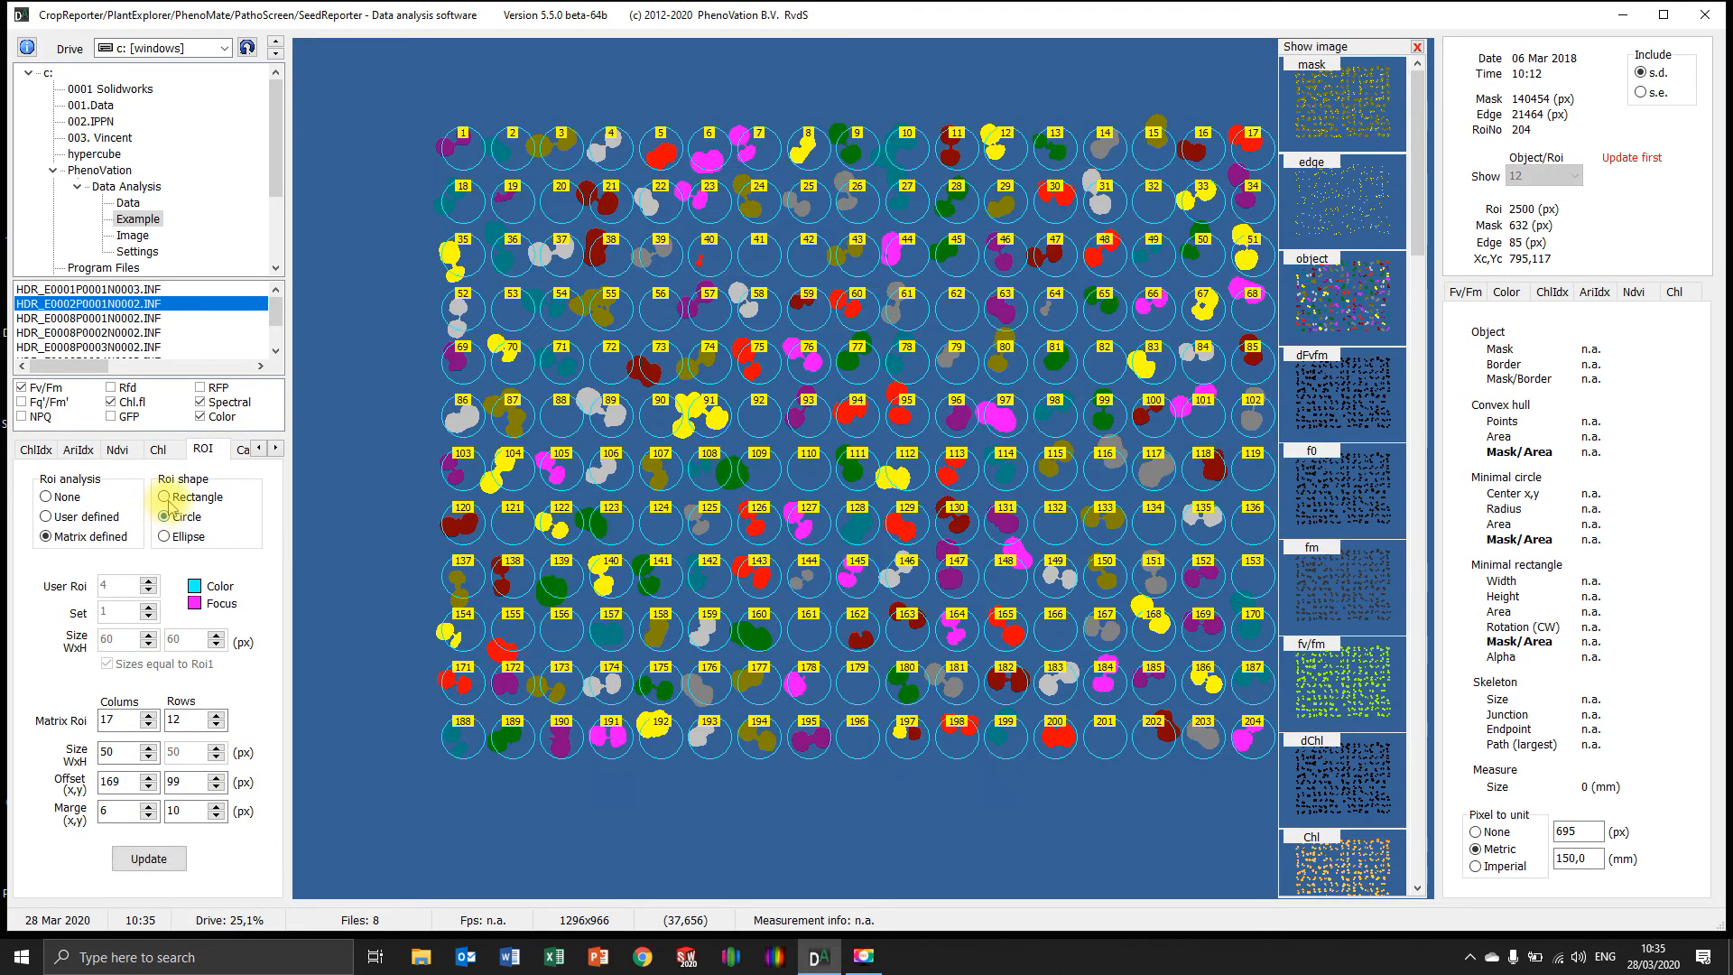
# Try the Ellipse ROI shape with heights of 100 and 60 px, and toggle between user-defined and matrix-defined ROI analysis
pyautogui.click(165, 537)
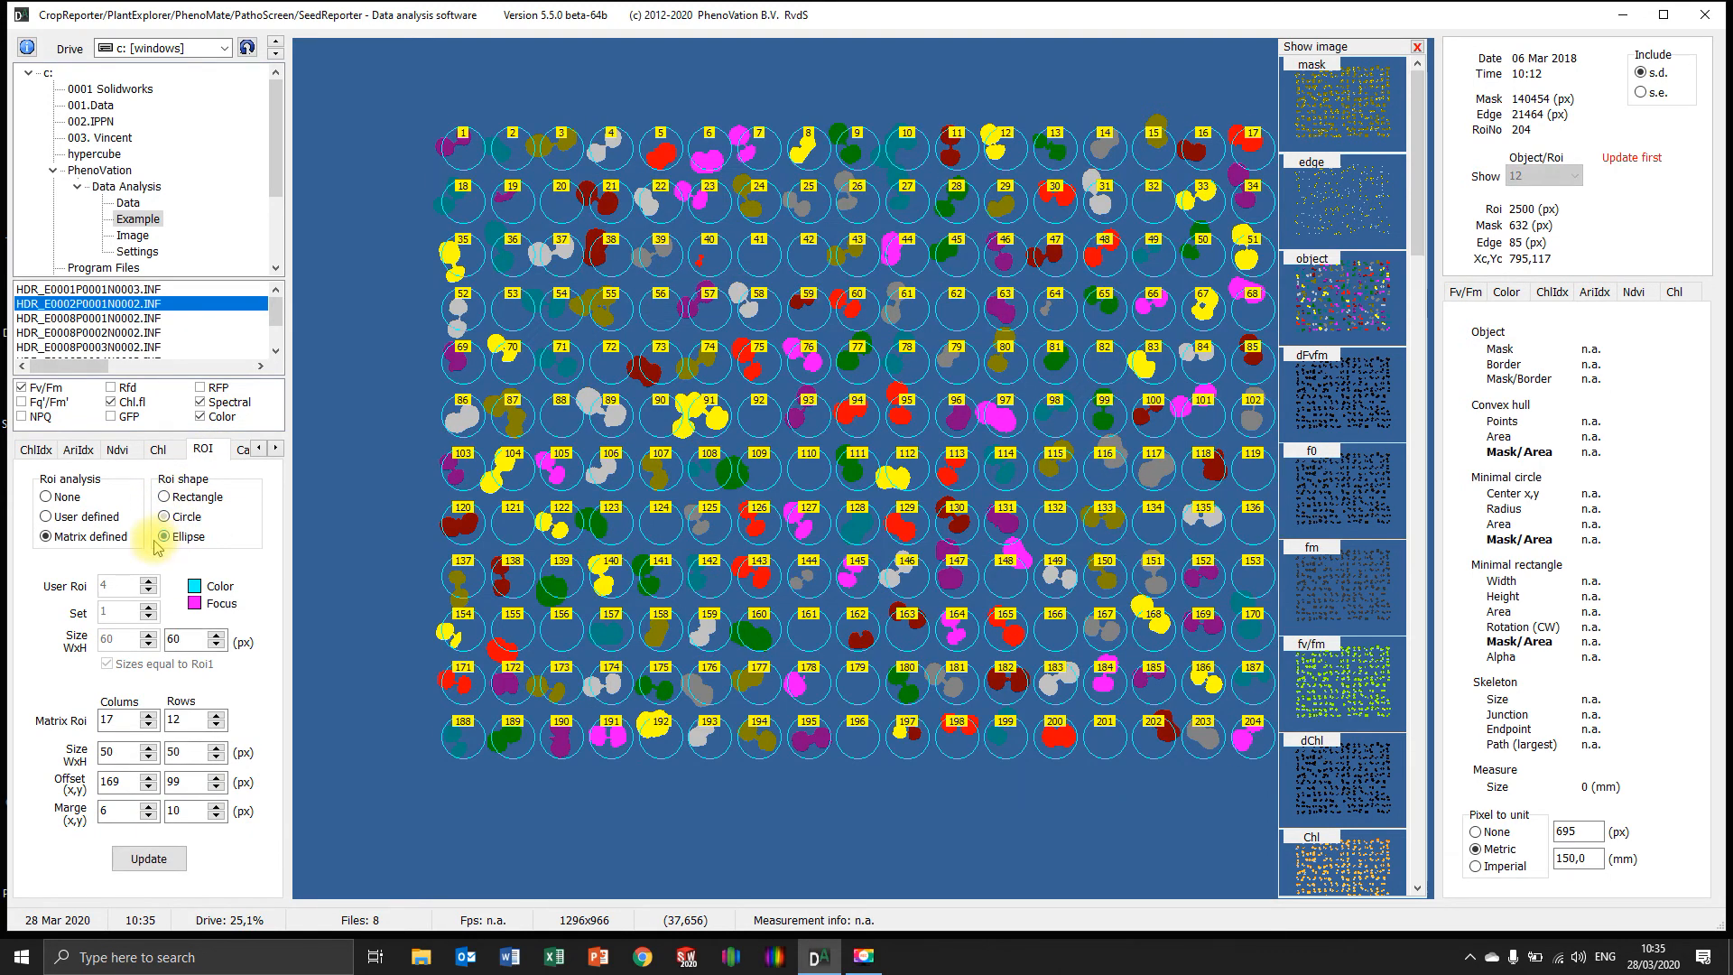
pyautogui.click(217, 634)
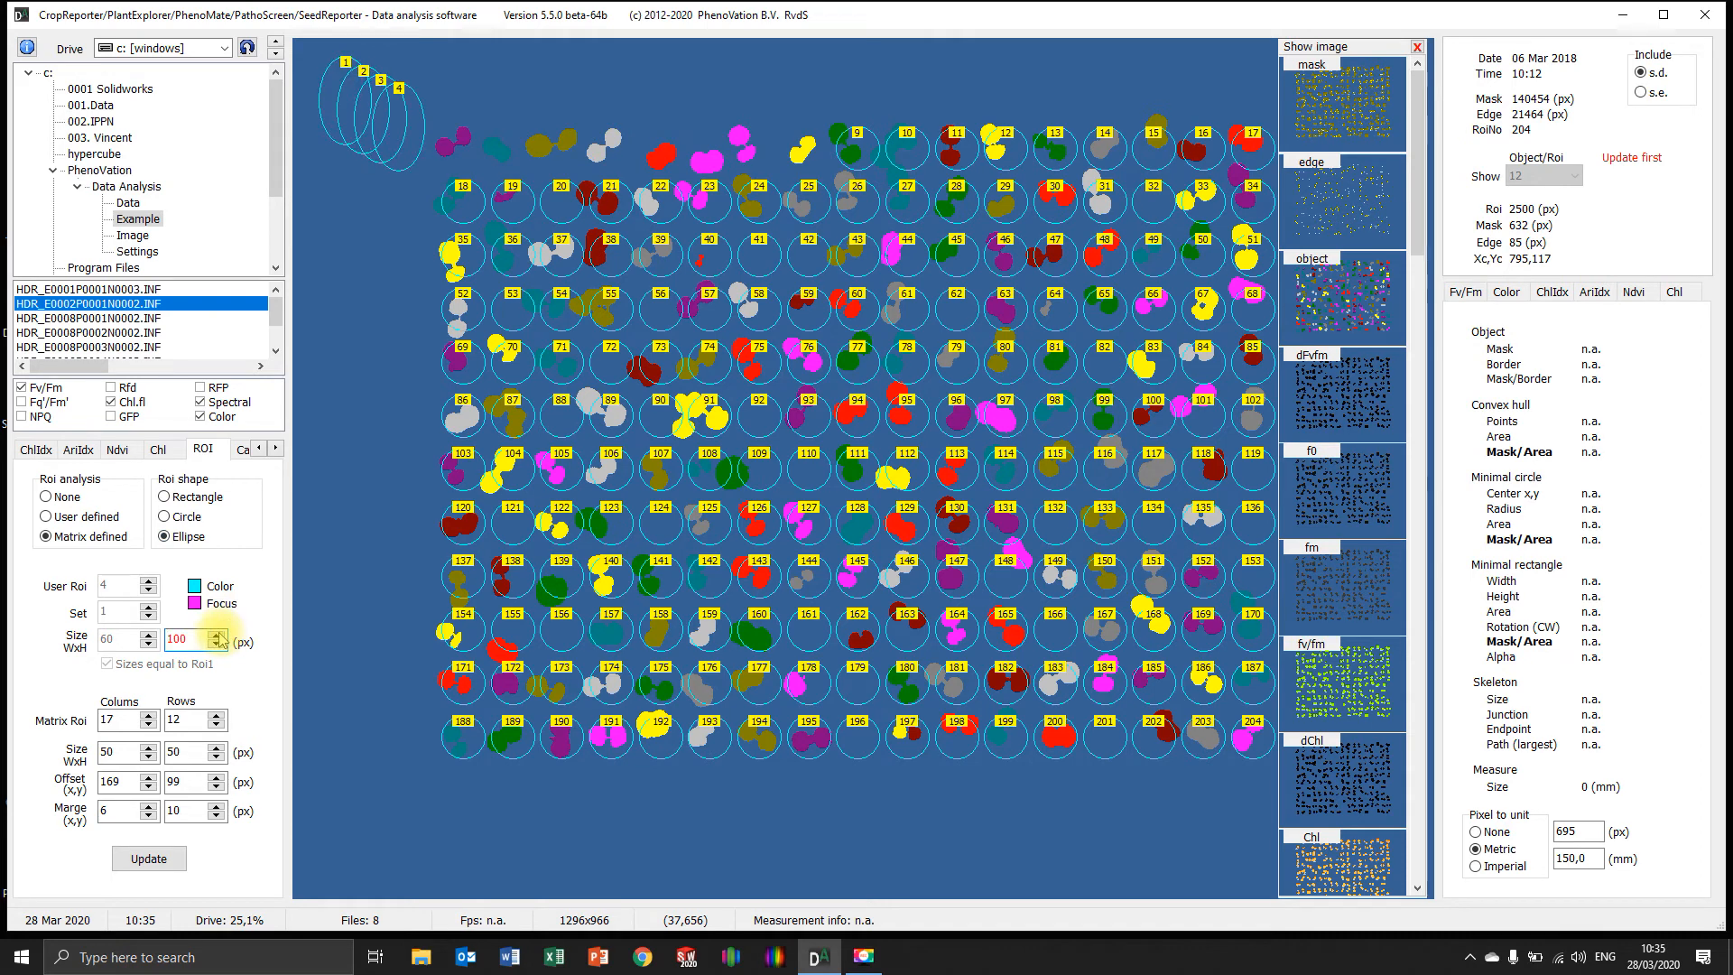
pyautogui.click(217, 642)
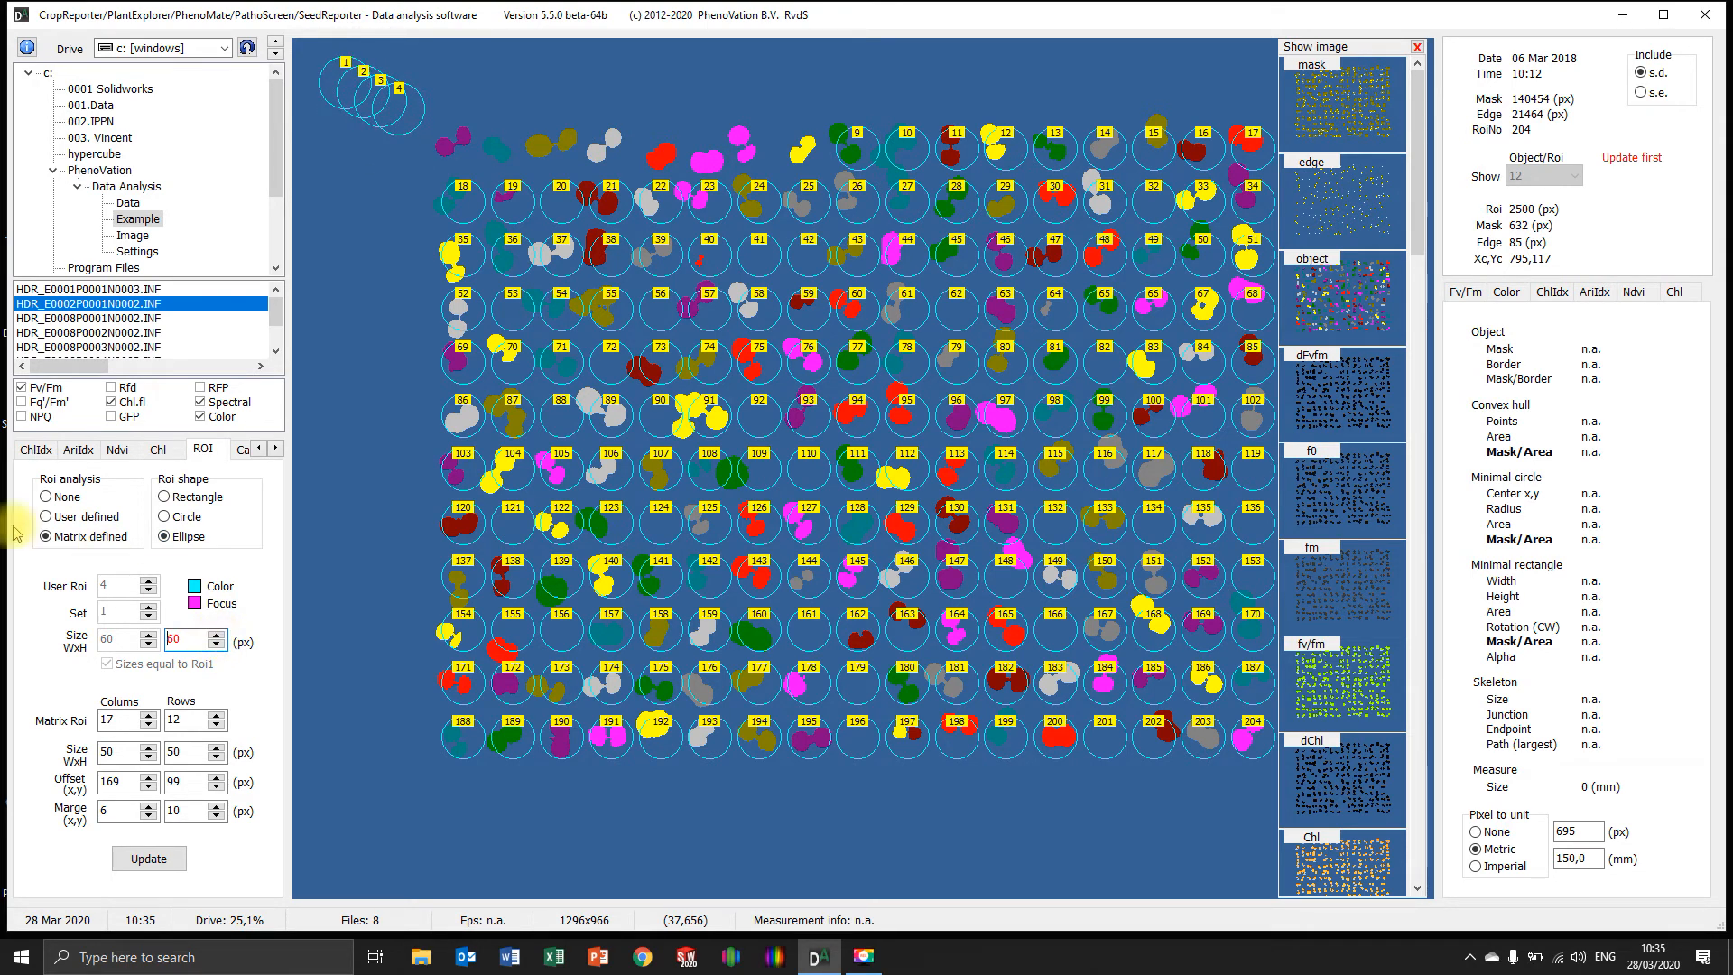
pyautogui.click(45, 537)
pyautogui.click(47, 517)
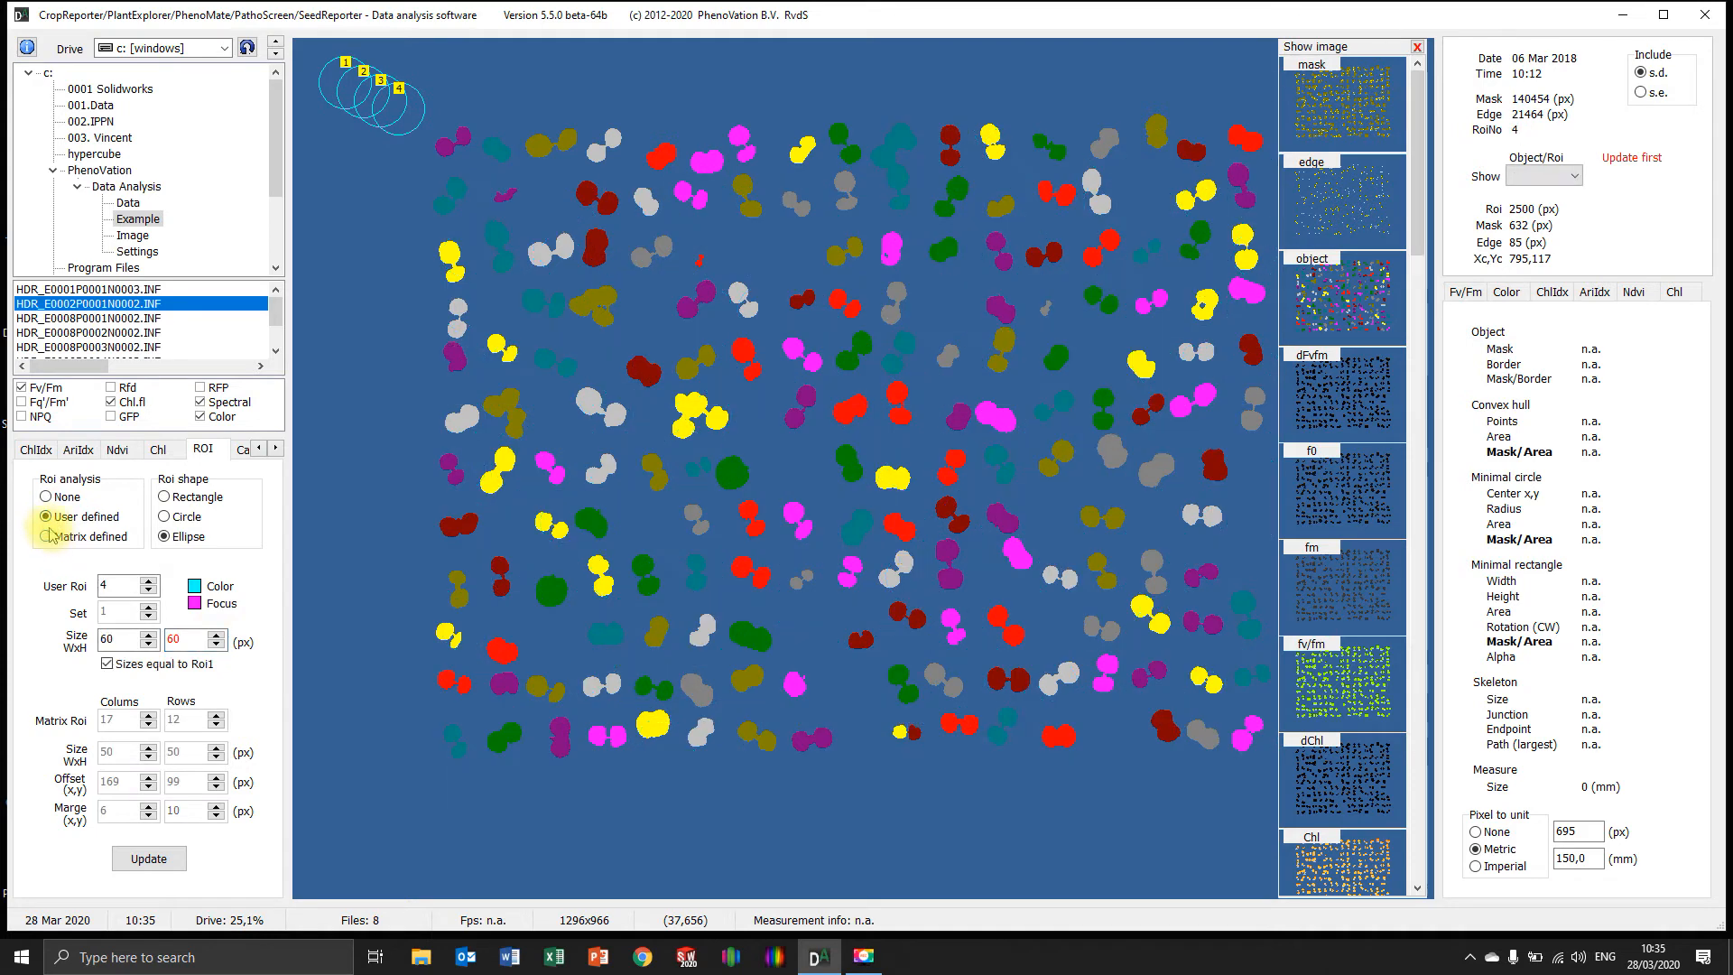
pyautogui.click(47, 537)
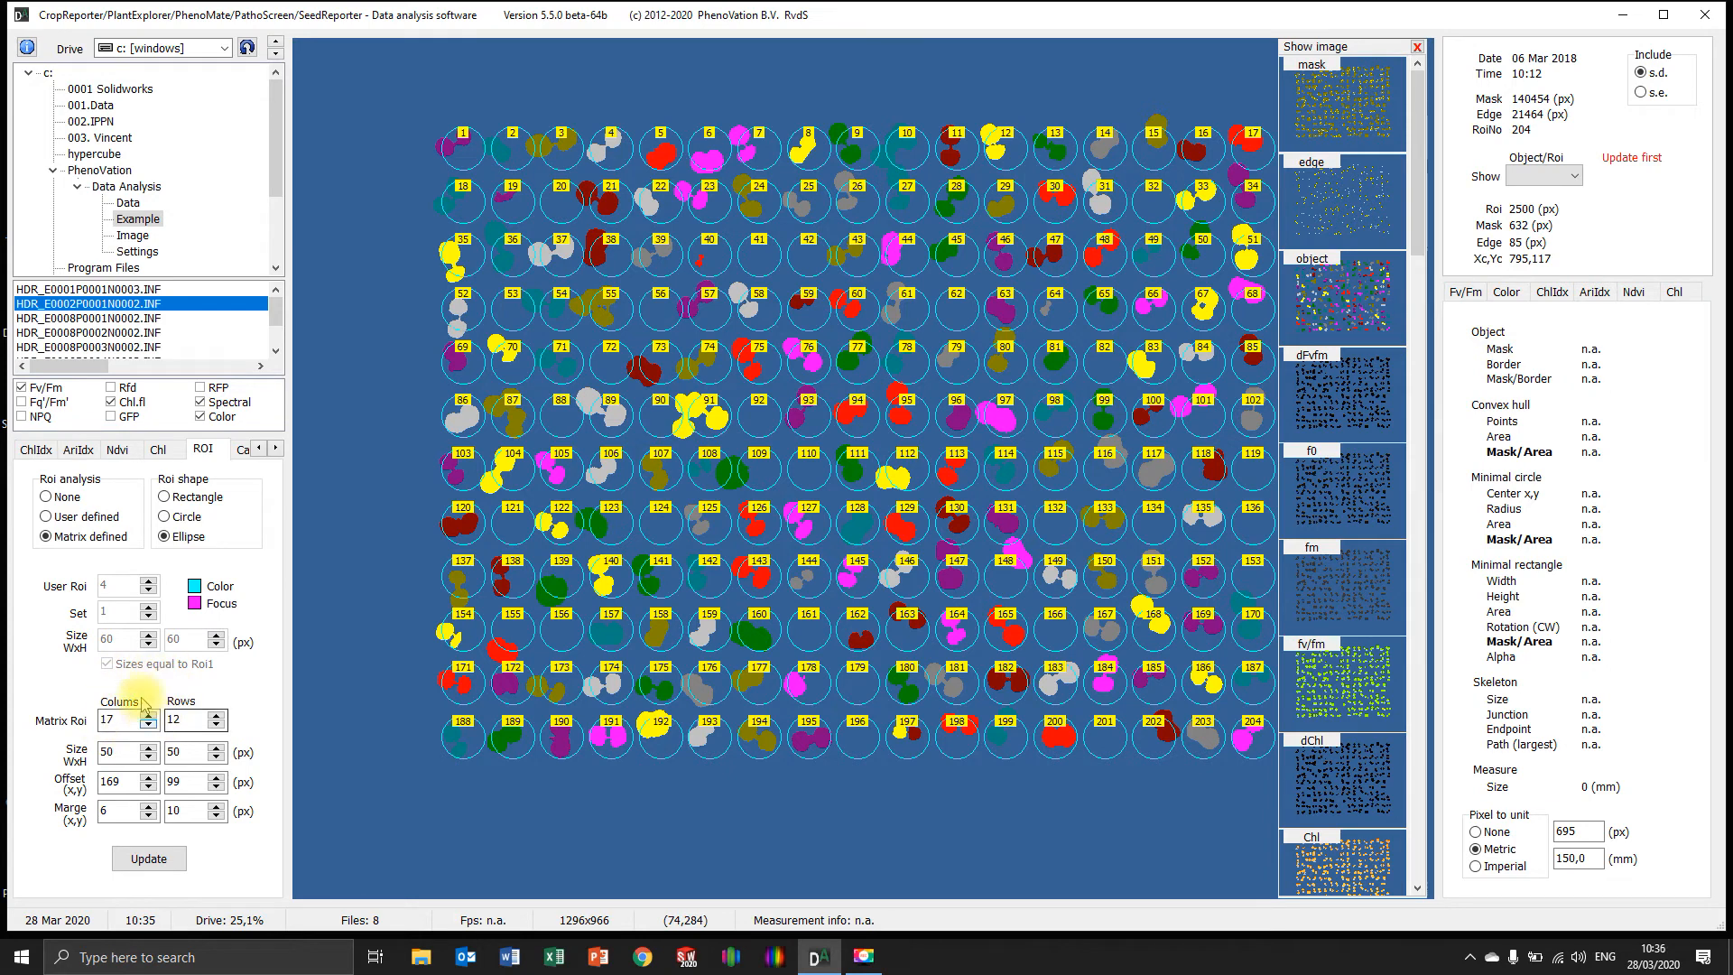
# Set the matrix ROIs to circles, try sizes of 45 and 35 px, restore 50 px, and update the ROI analysis
pyautogui.click(165, 517)
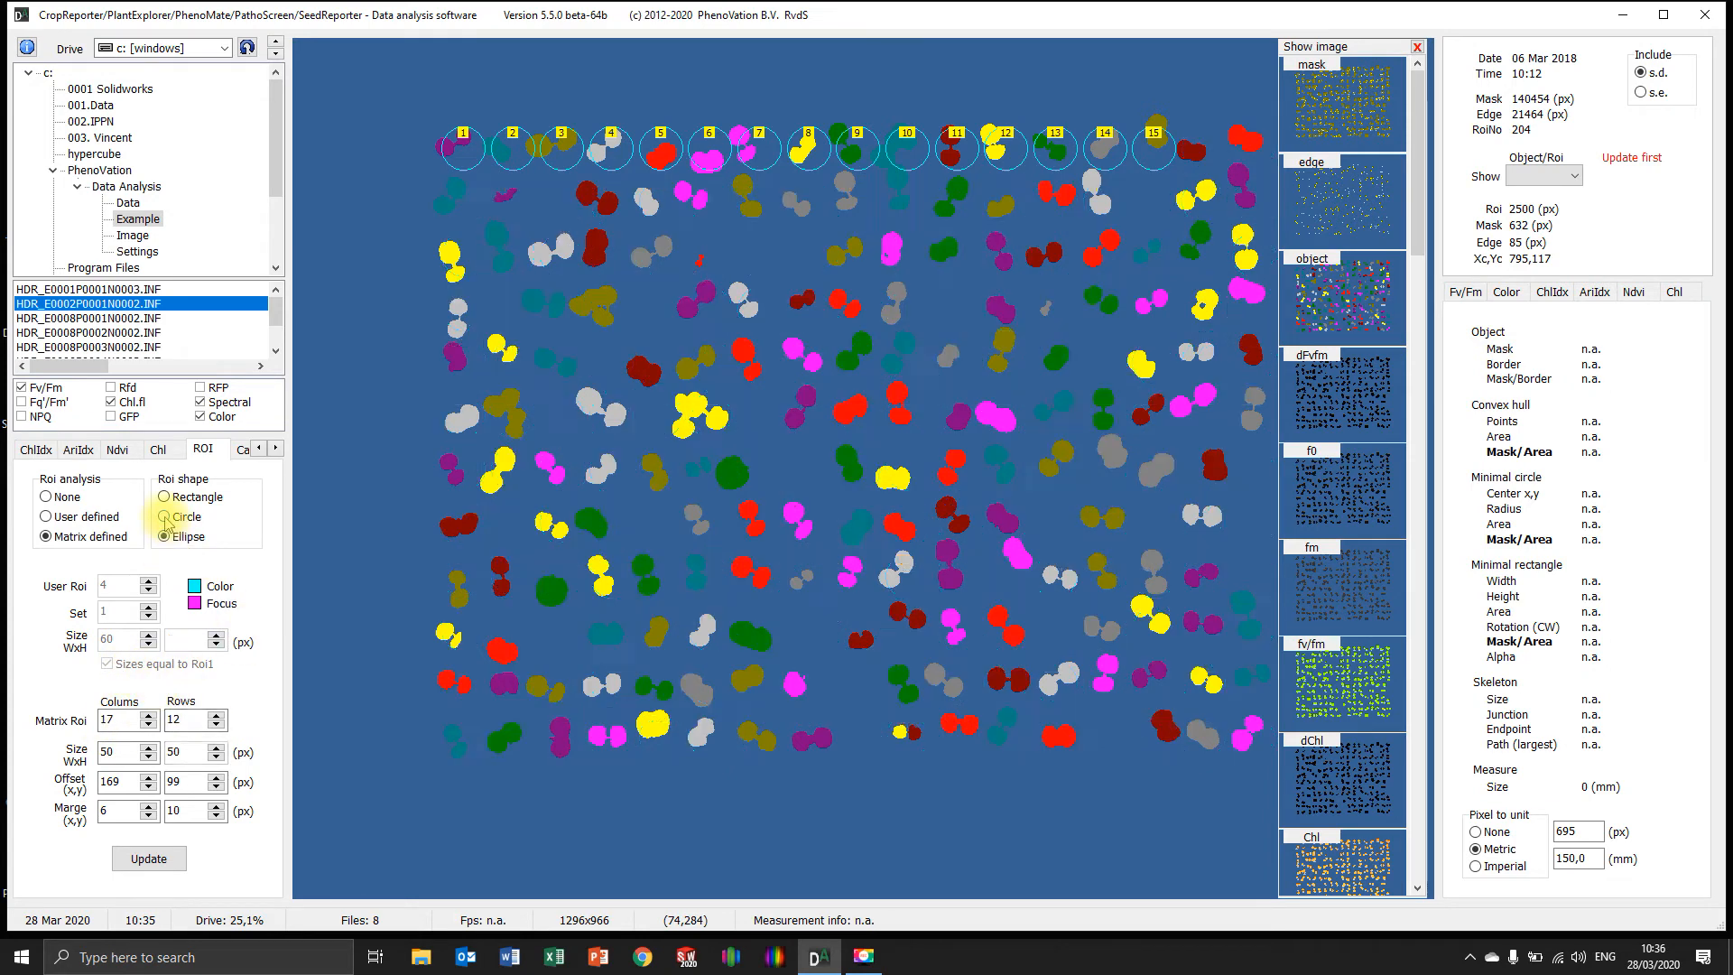
pyautogui.click(148, 759)
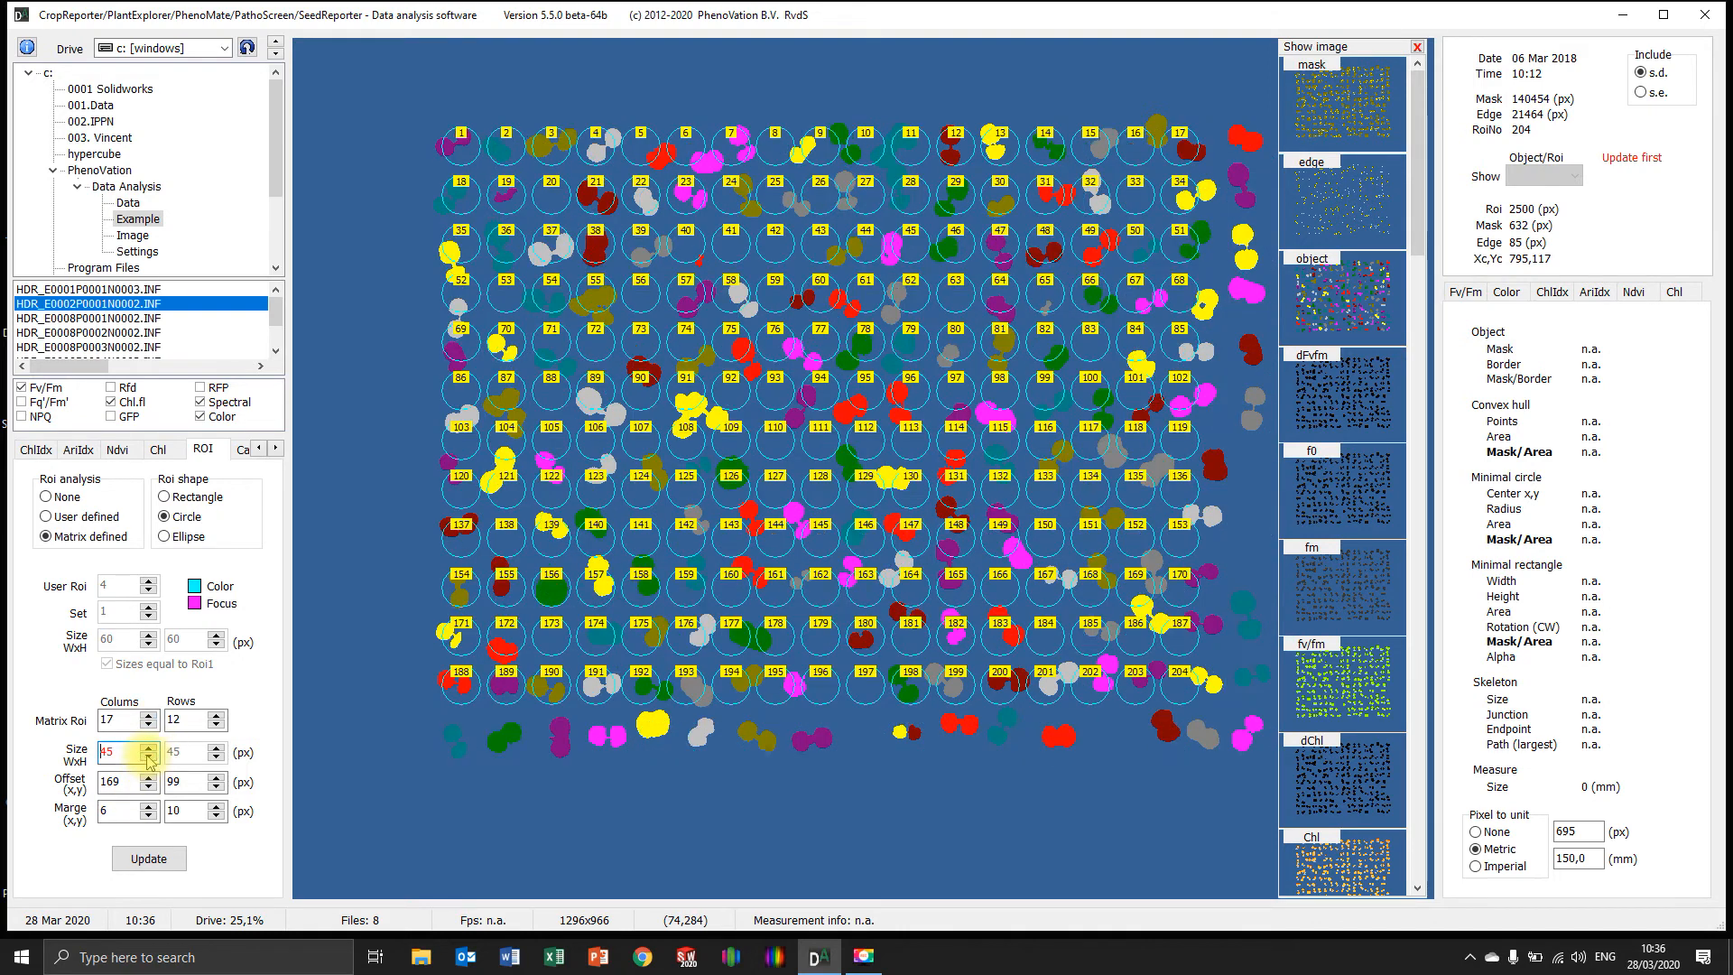
pyautogui.click(149, 759)
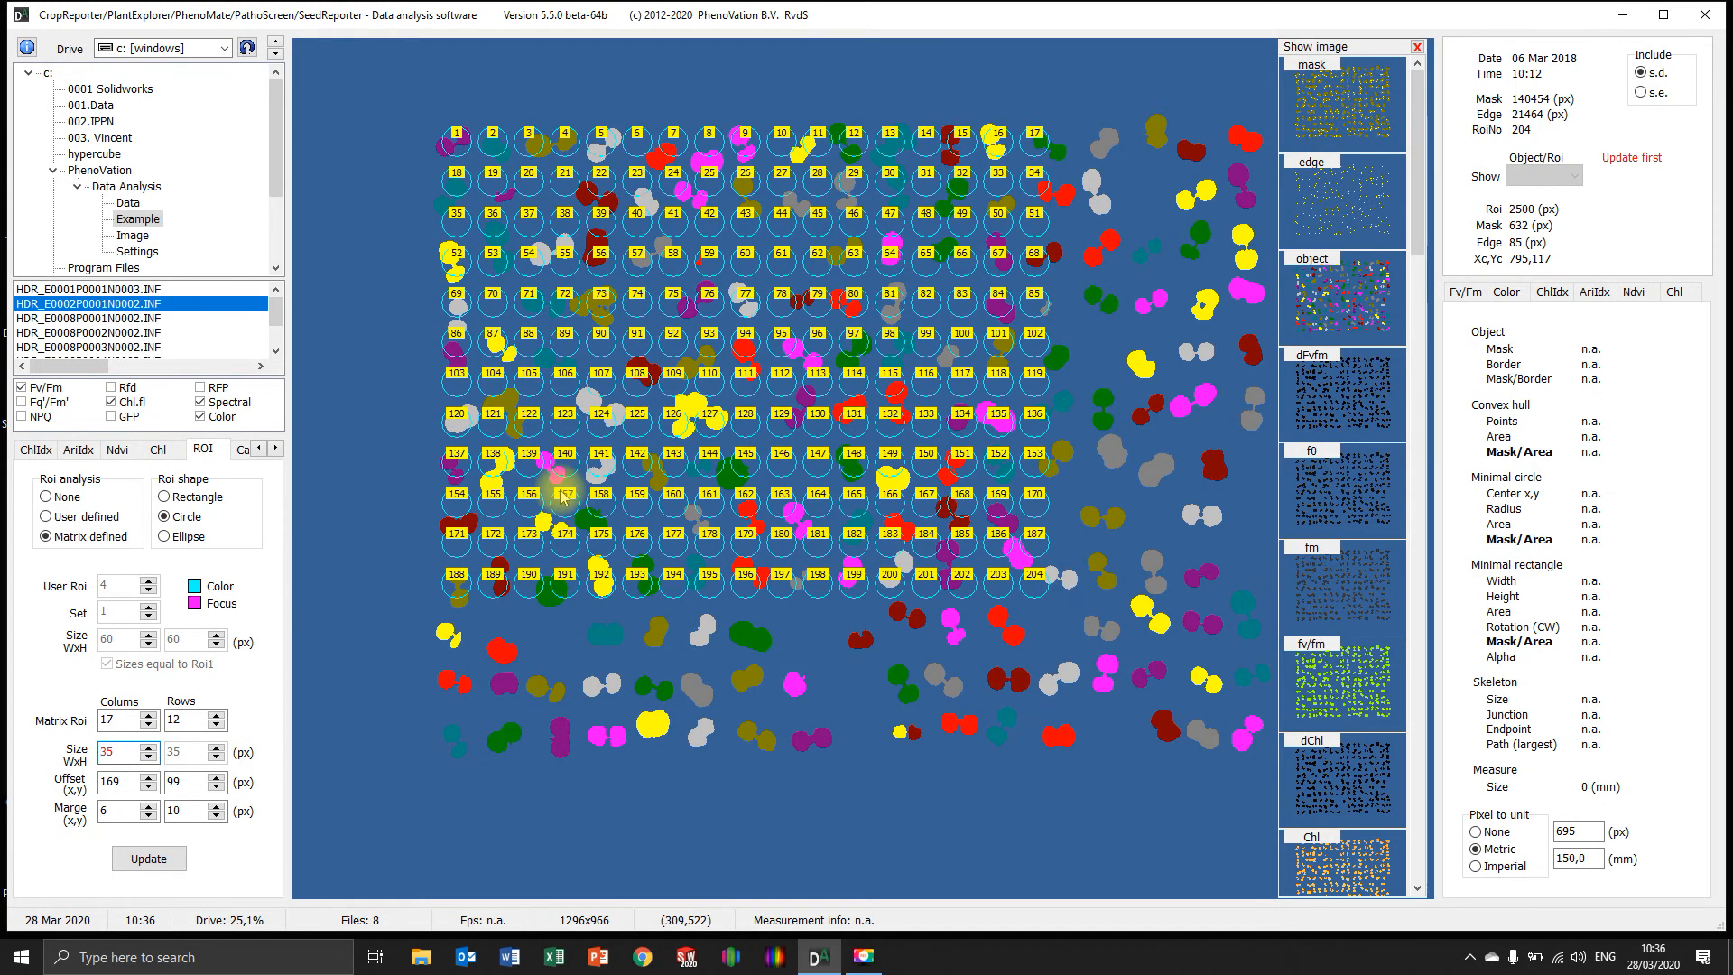
pyautogui.click(148, 748)
pyautogui.click(148, 748)
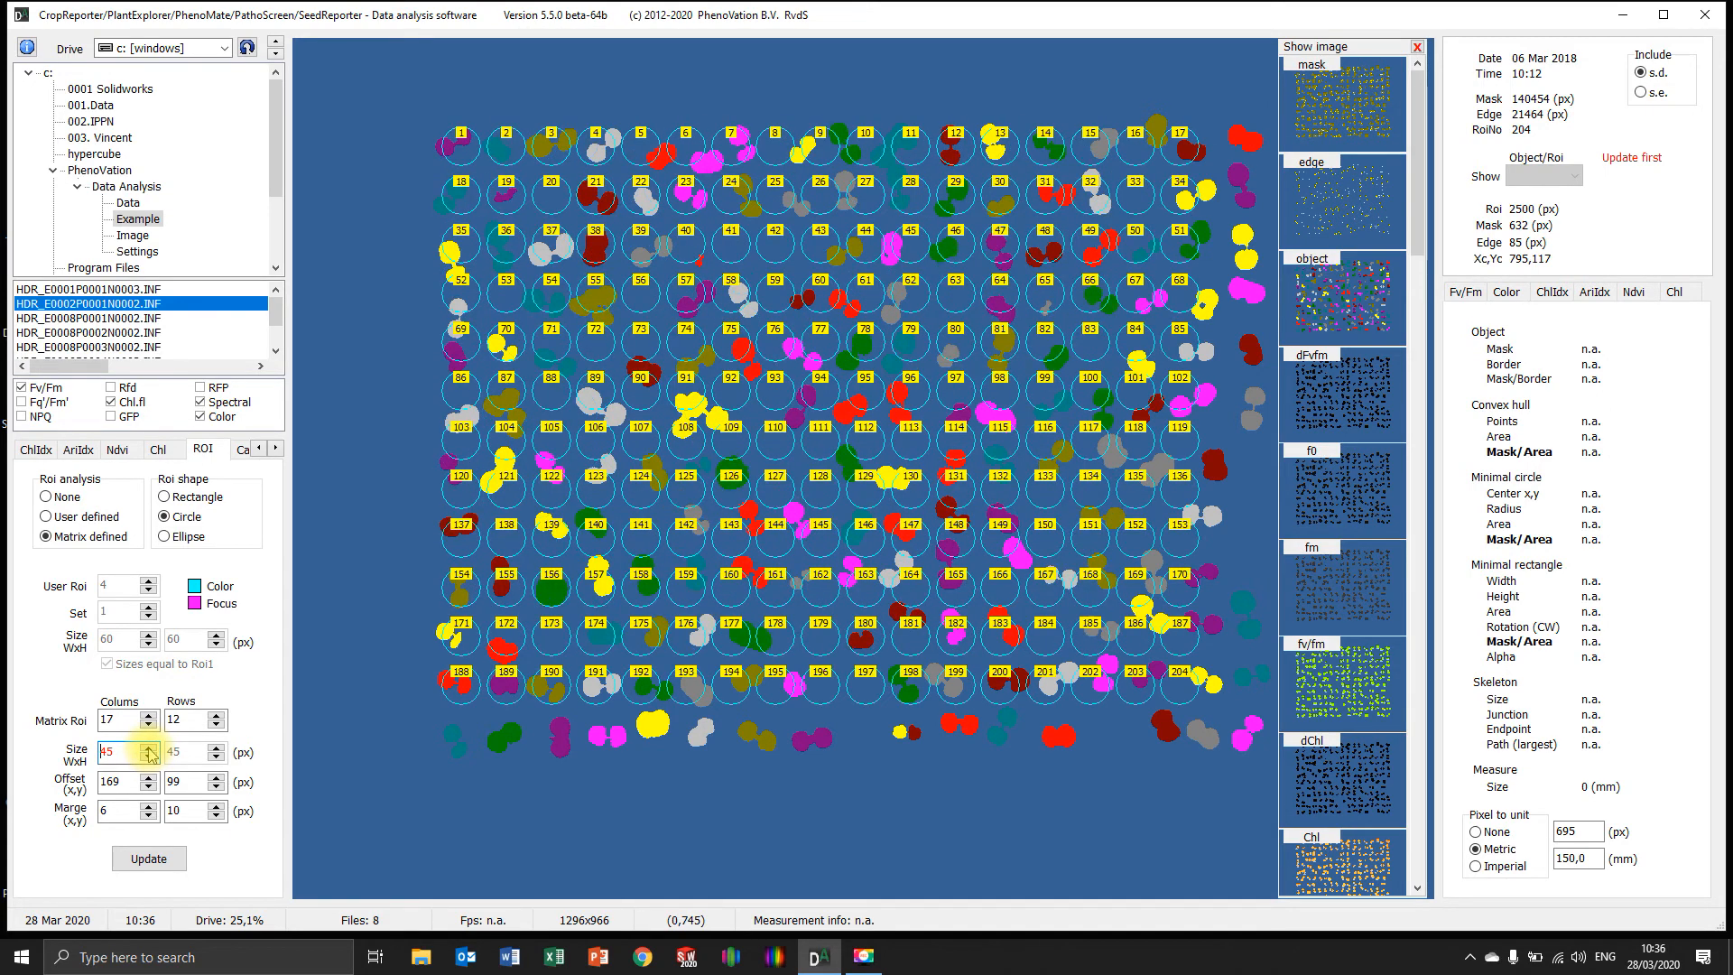
pyautogui.click(148, 748)
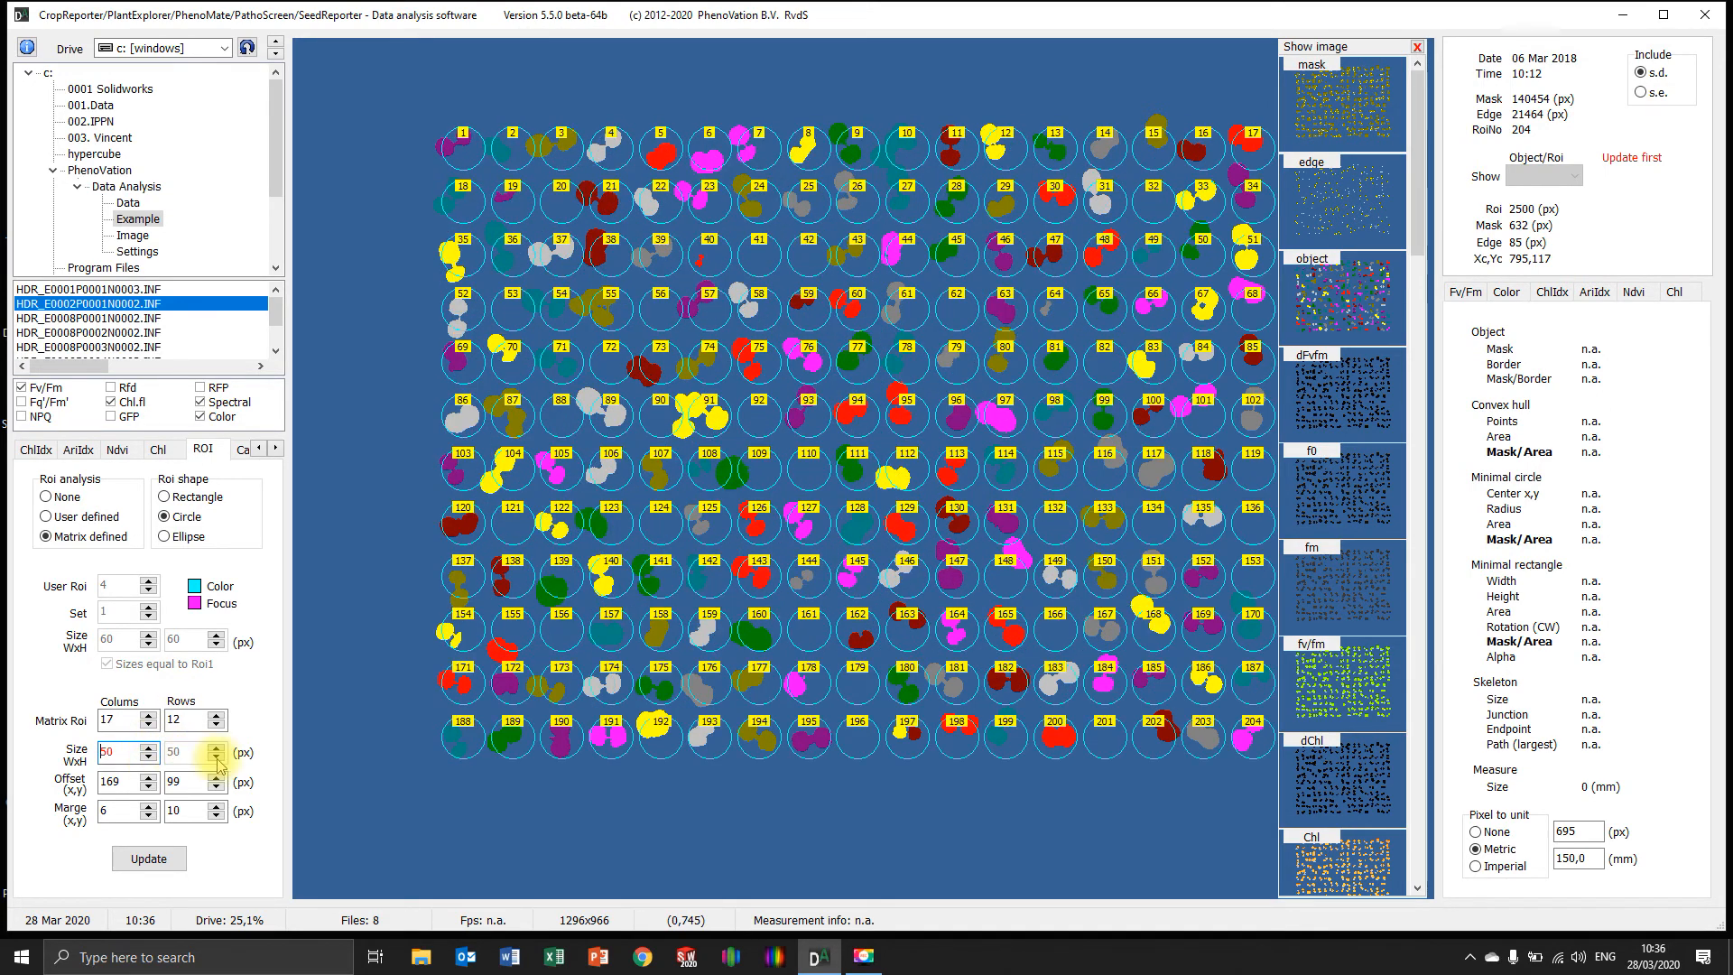
pyautogui.click(168, 851)
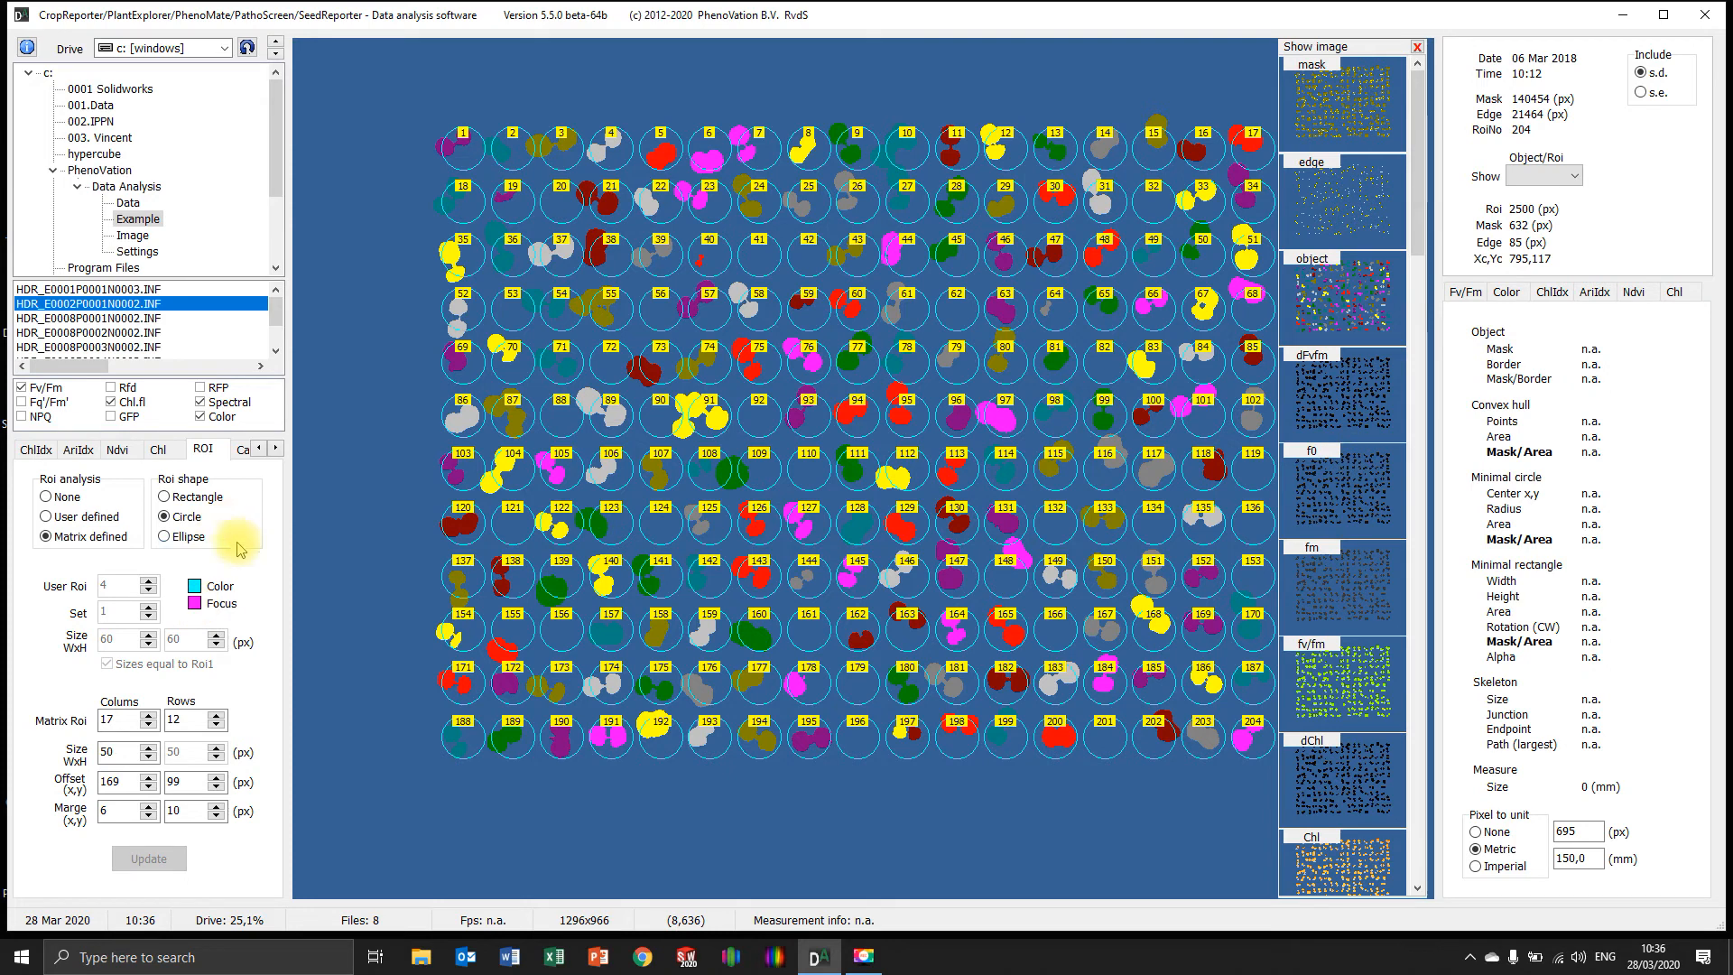
# Examine the calibration factors for the color, spectral and Gfp channels alongside the list of available images
pyautogui.click(276, 448)
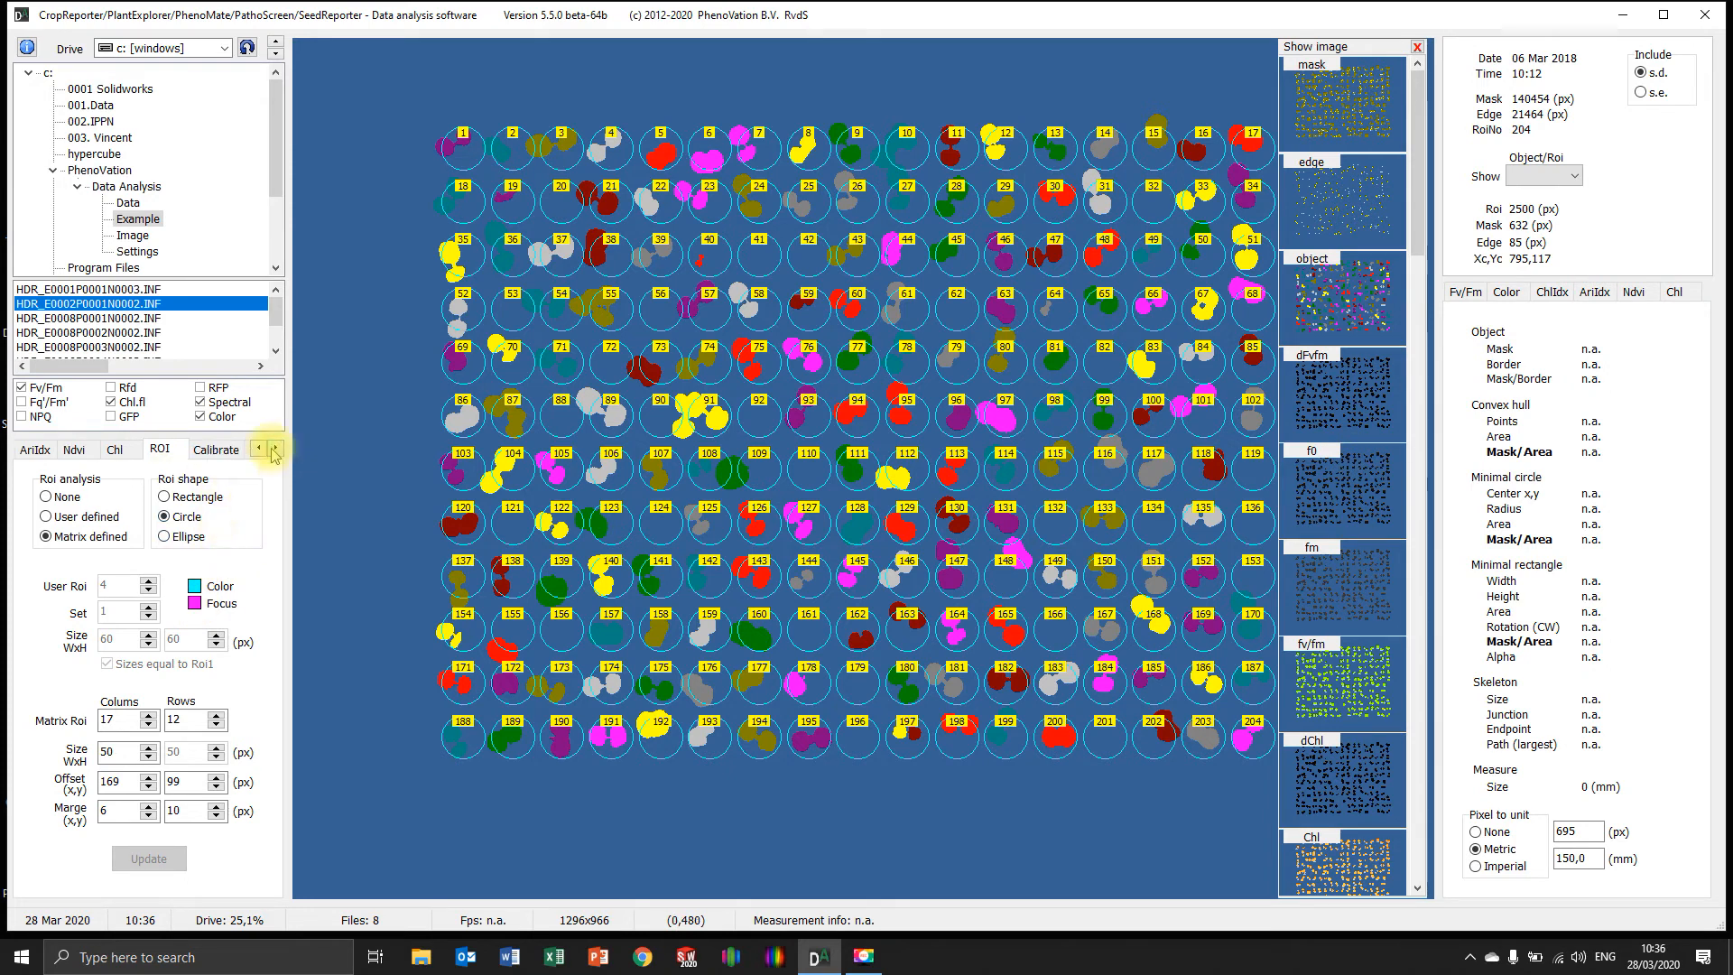
pyautogui.click(276, 448)
pyautogui.click(276, 448)
pyautogui.click(132, 450)
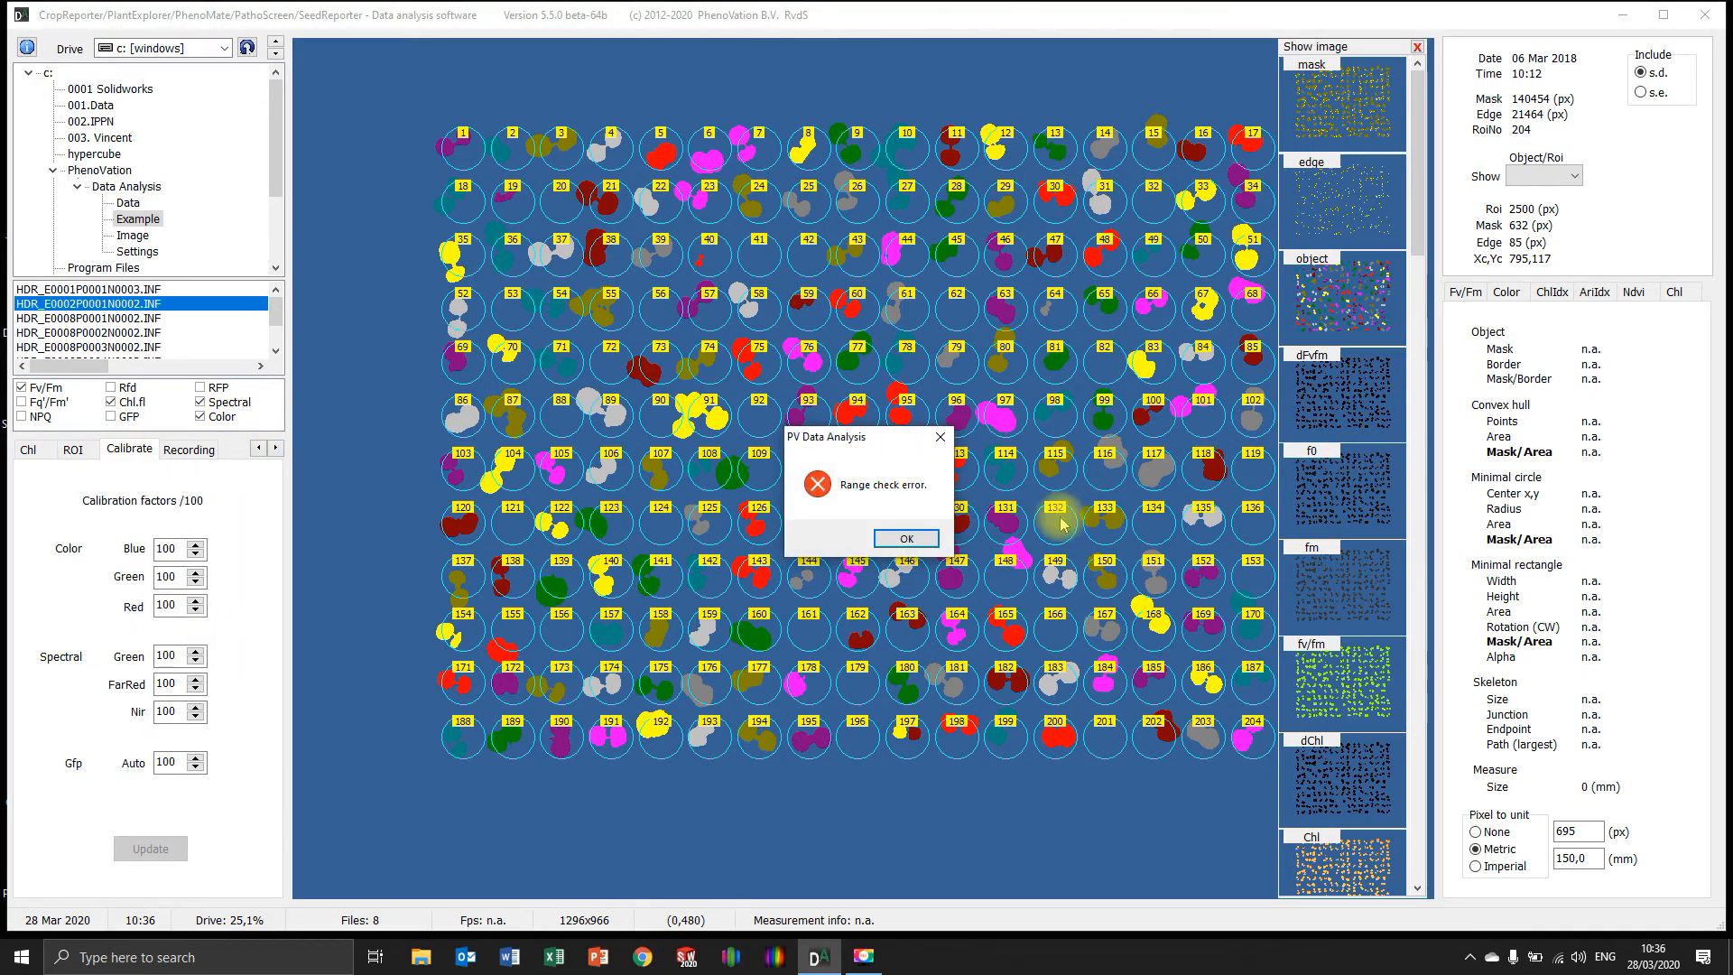
pyautogui.click(905, 538)
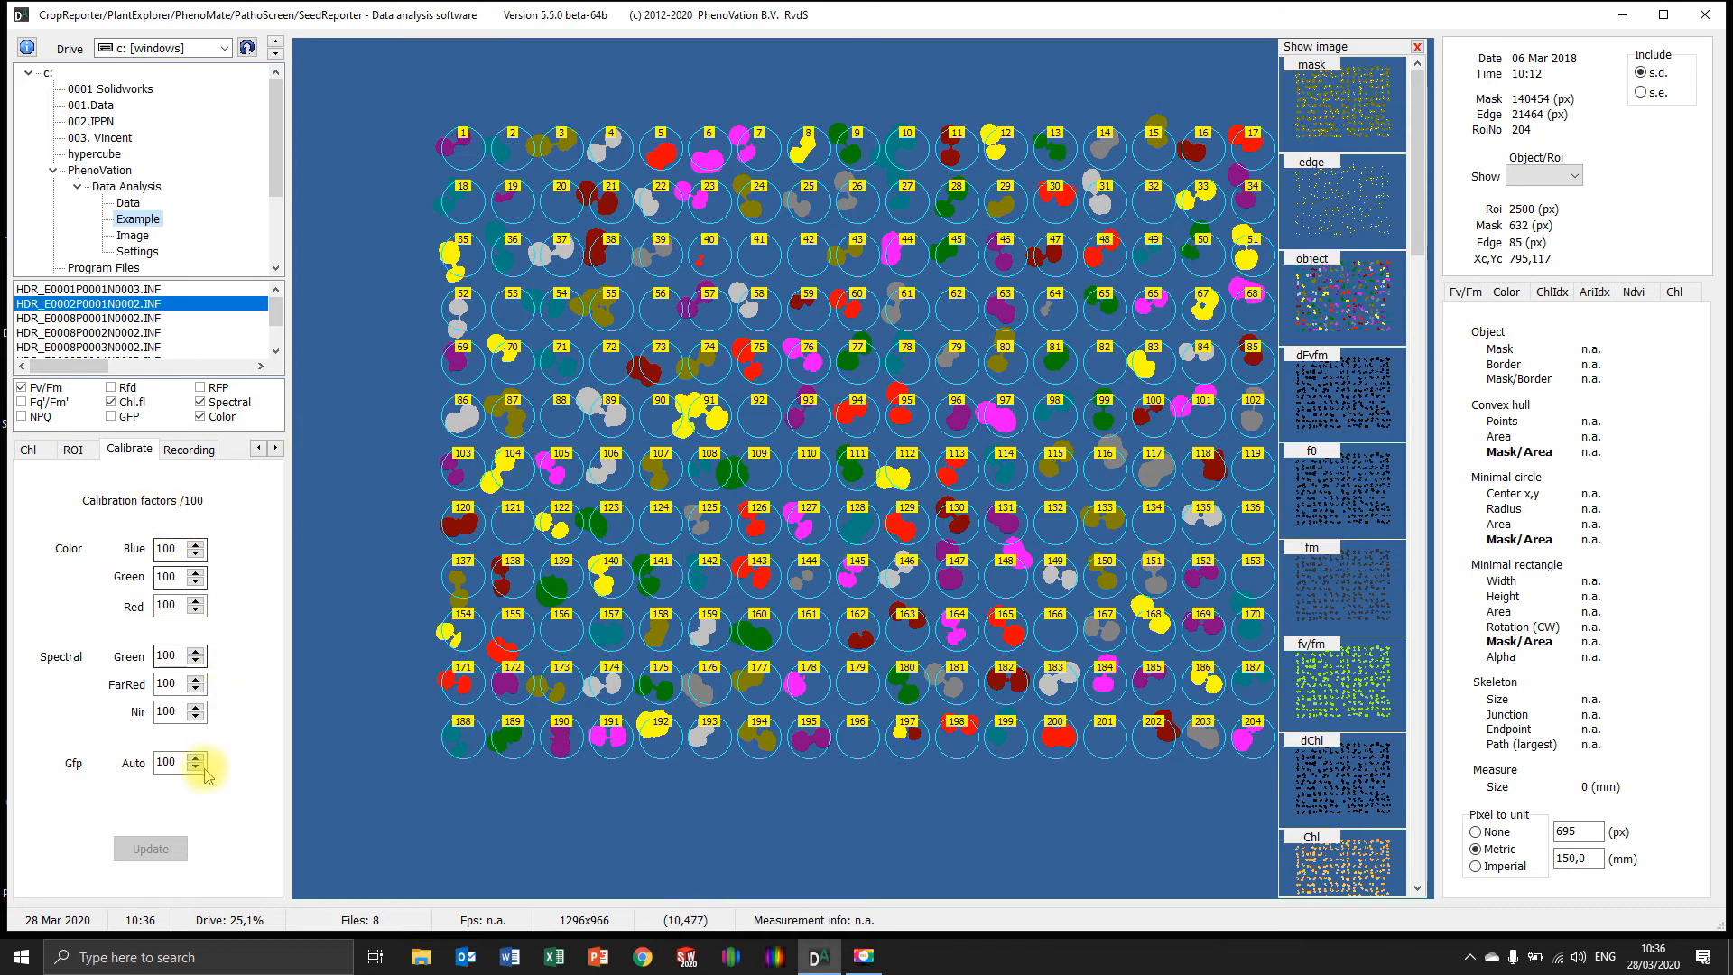
pyautogui.scroll(-1, 1378, 588)
pyautogui.scroll(-3, 1373, 785)
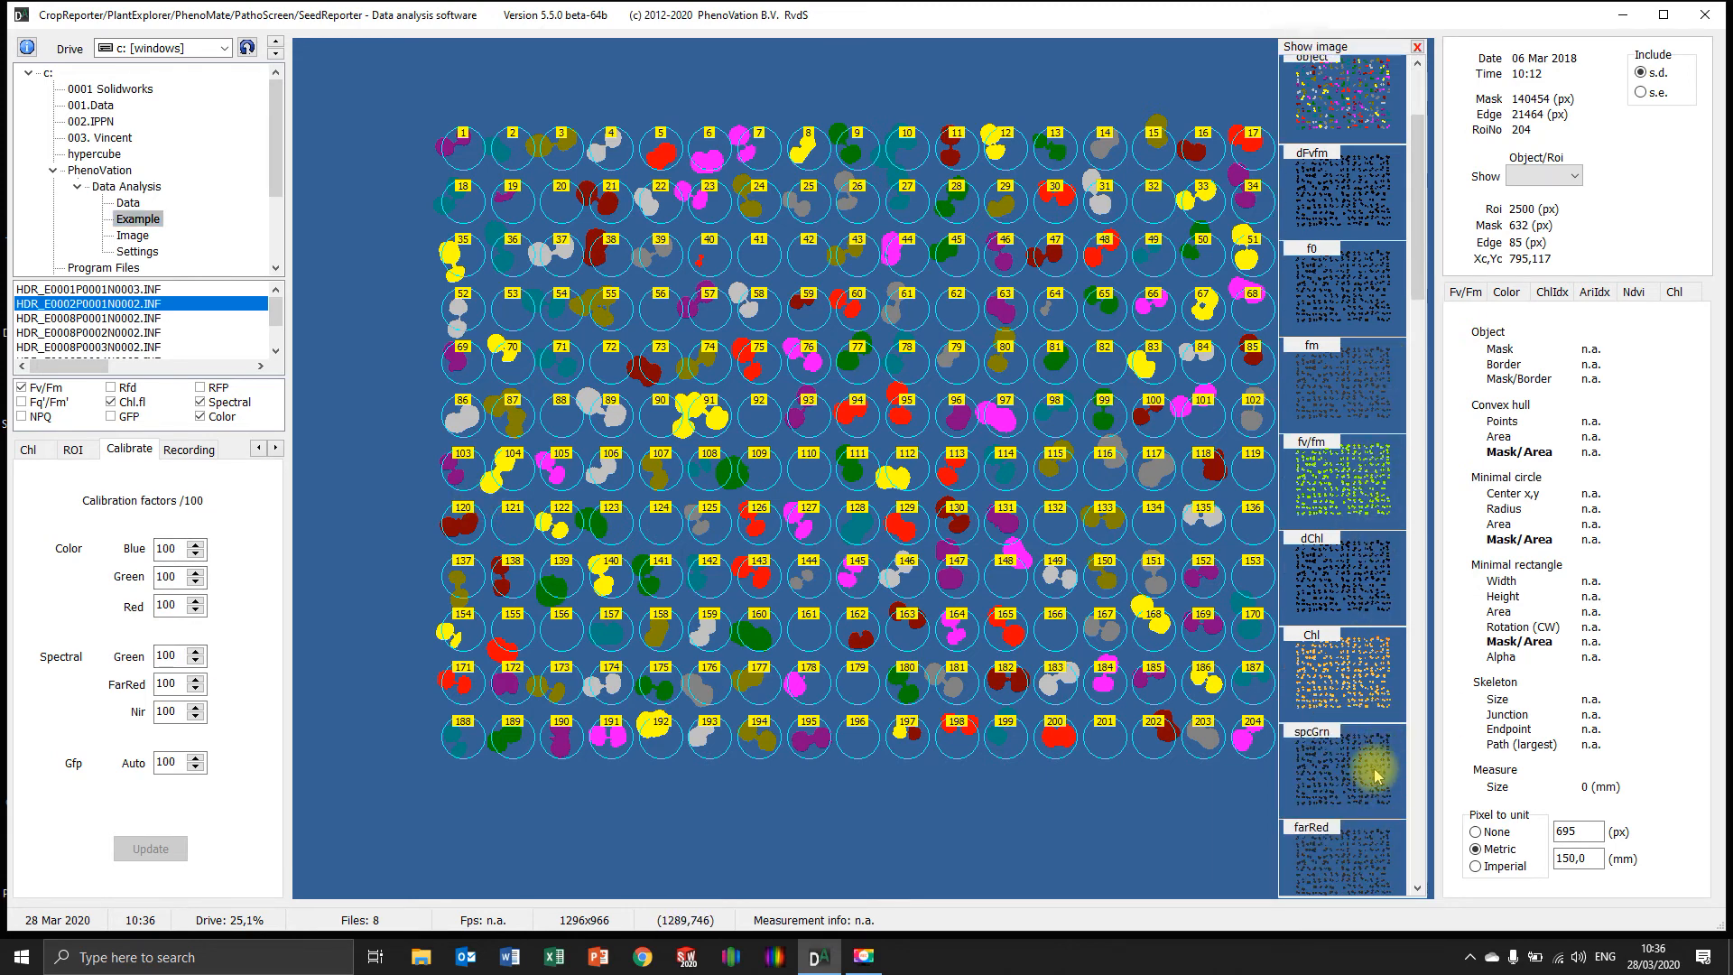
pyautogui.scroll(4, 1363, 749)
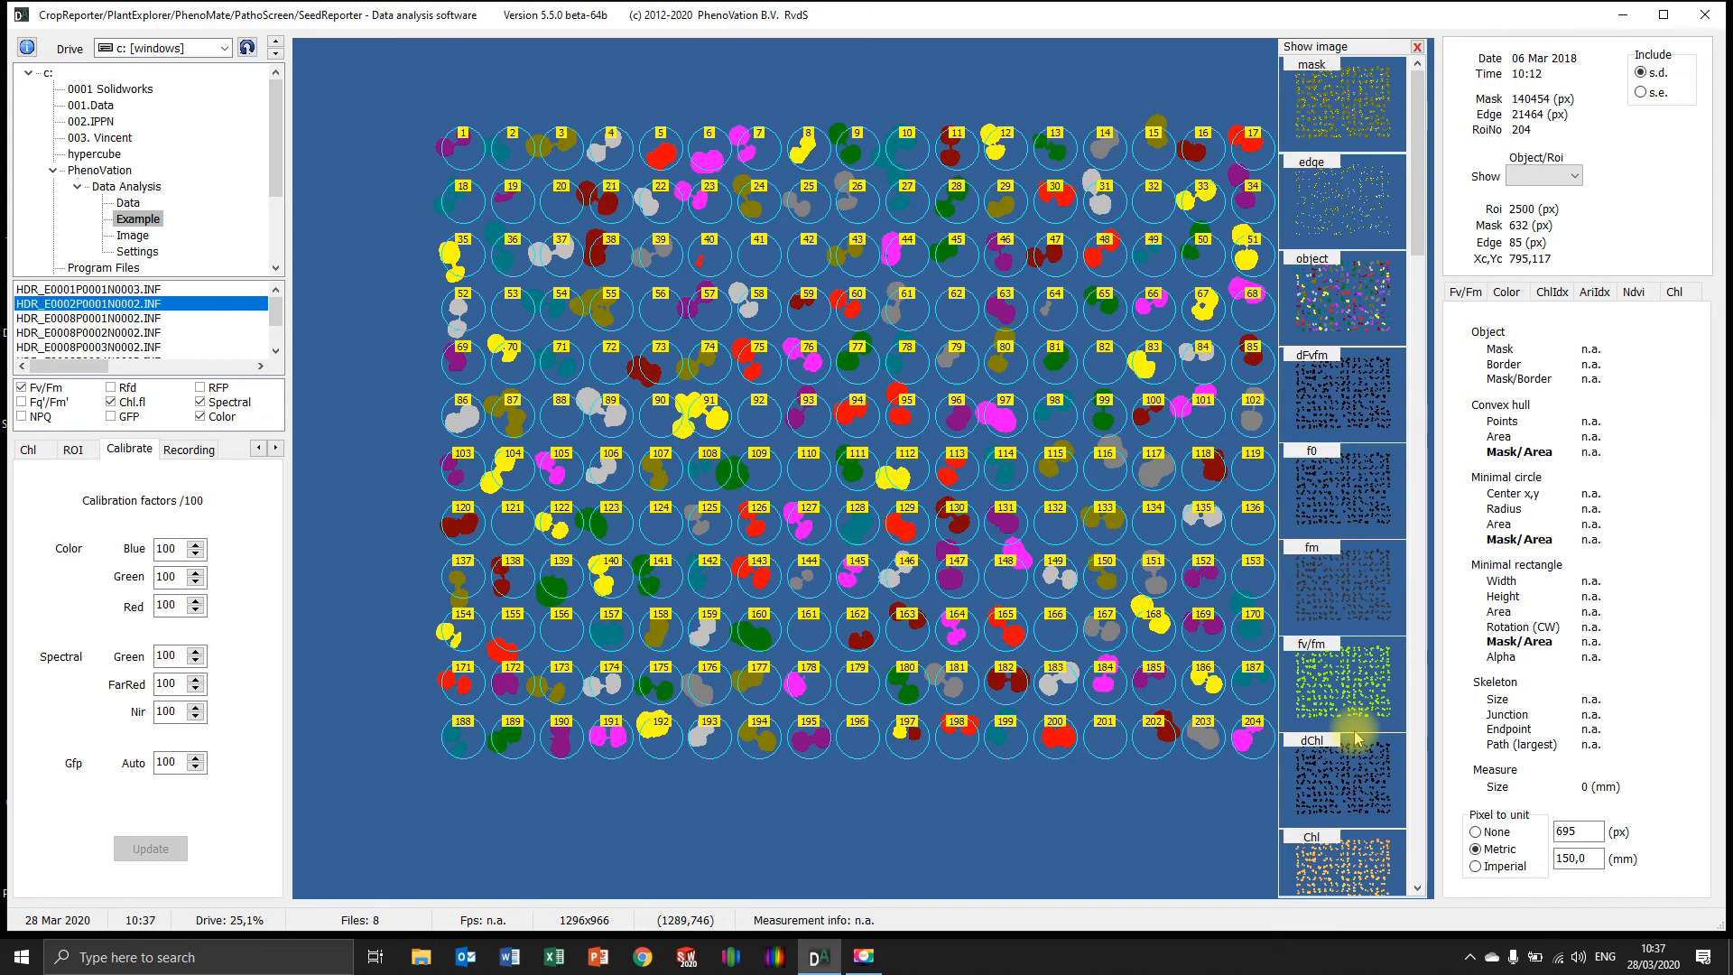
# Examine the recording settings of the Fv/Fm, Chl.fl and Spectral/Color protocols, including the Blue, Anth and Green filters
pyautogui.click(188, 450)
pyautogui.click(906, 538)
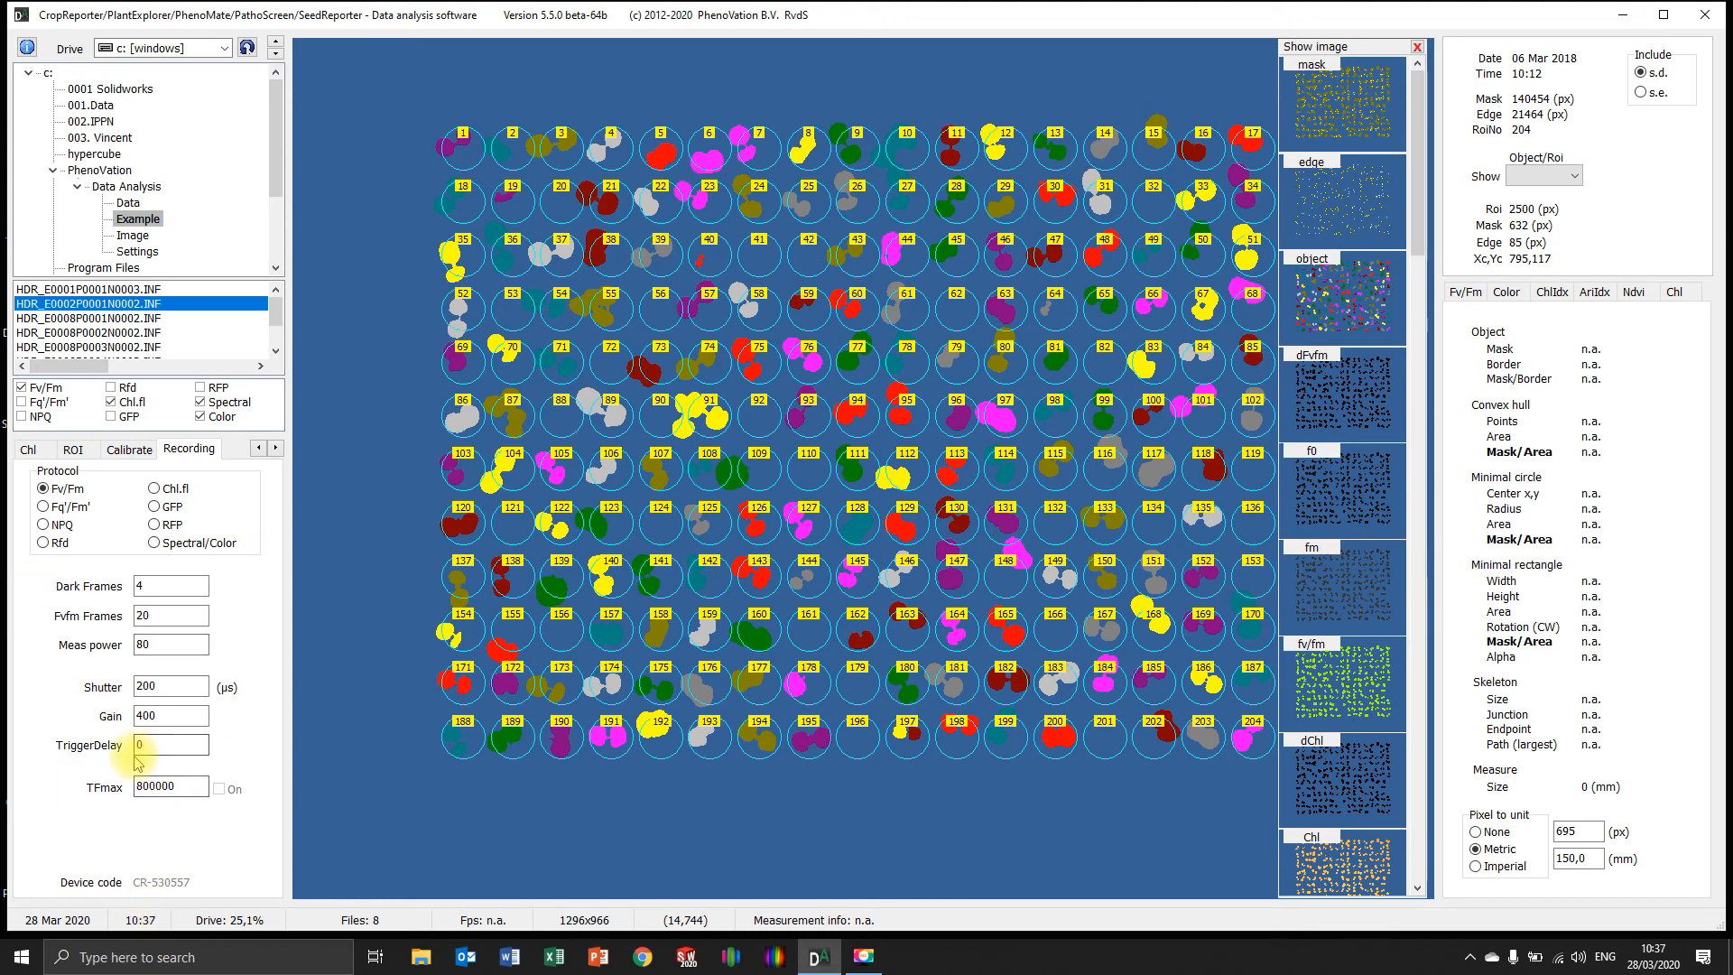
pyautogui.click(154, 489)
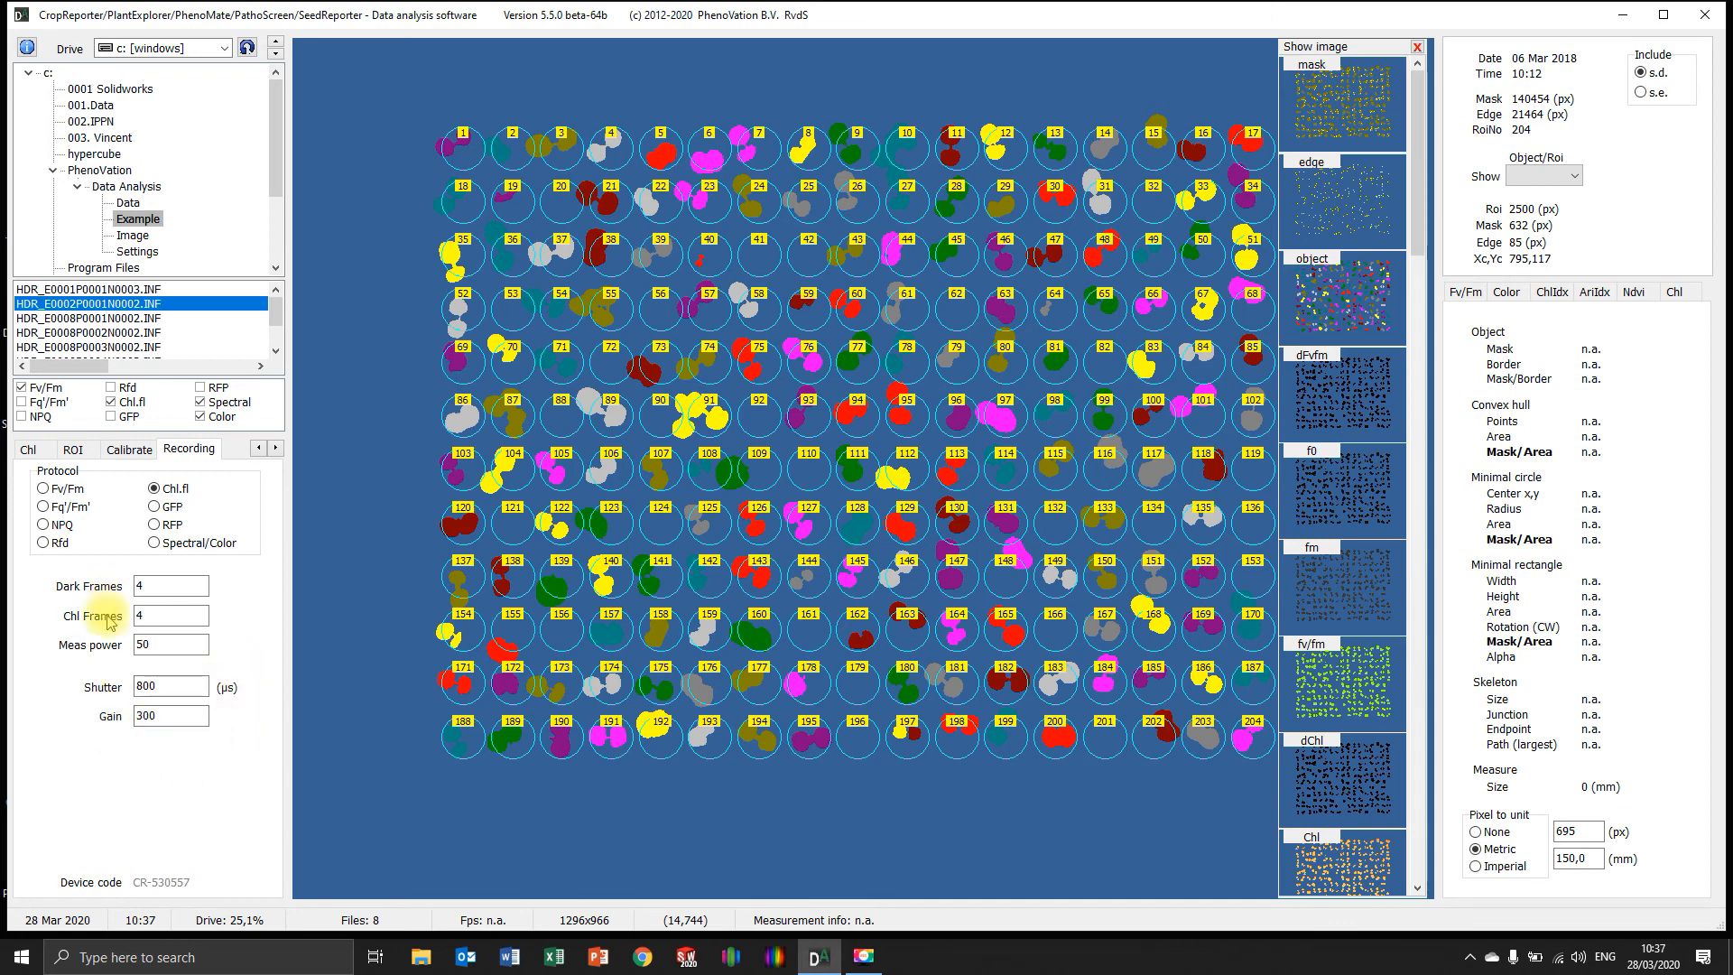
pyautogui.click(155, 543)
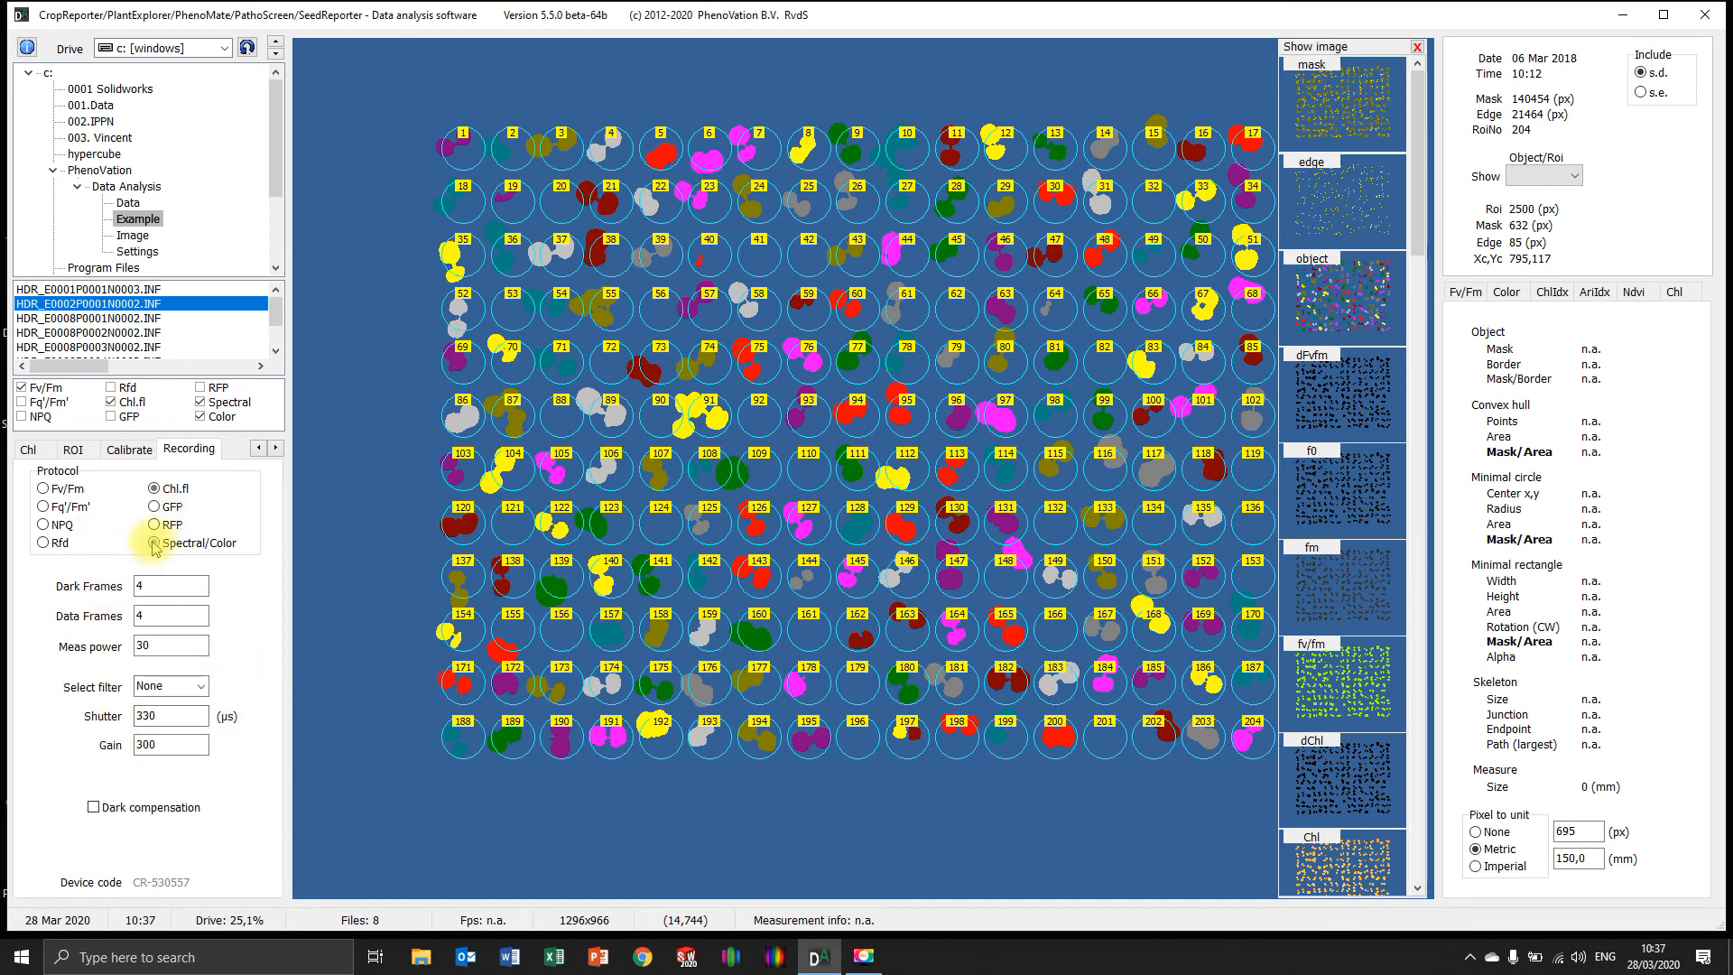
pyautogui.click(194, 683)
pyautogui.click(179, 736)
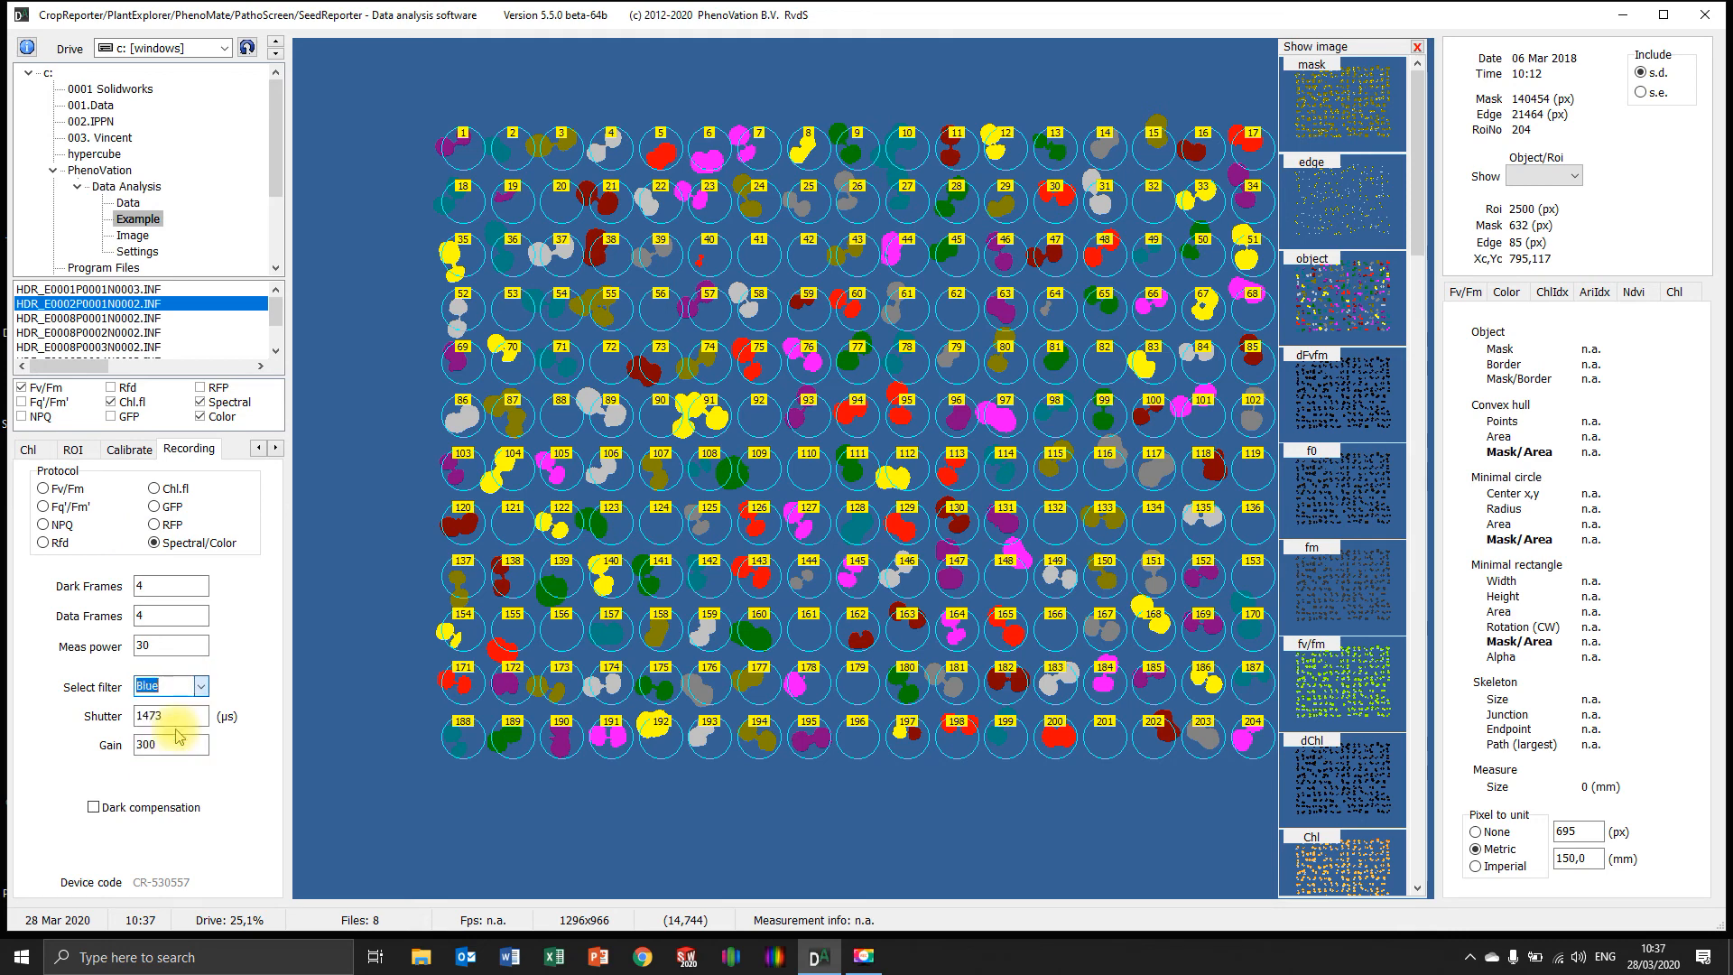
pyautogui.click(173, 747)
pyautogui.click(201, 688)
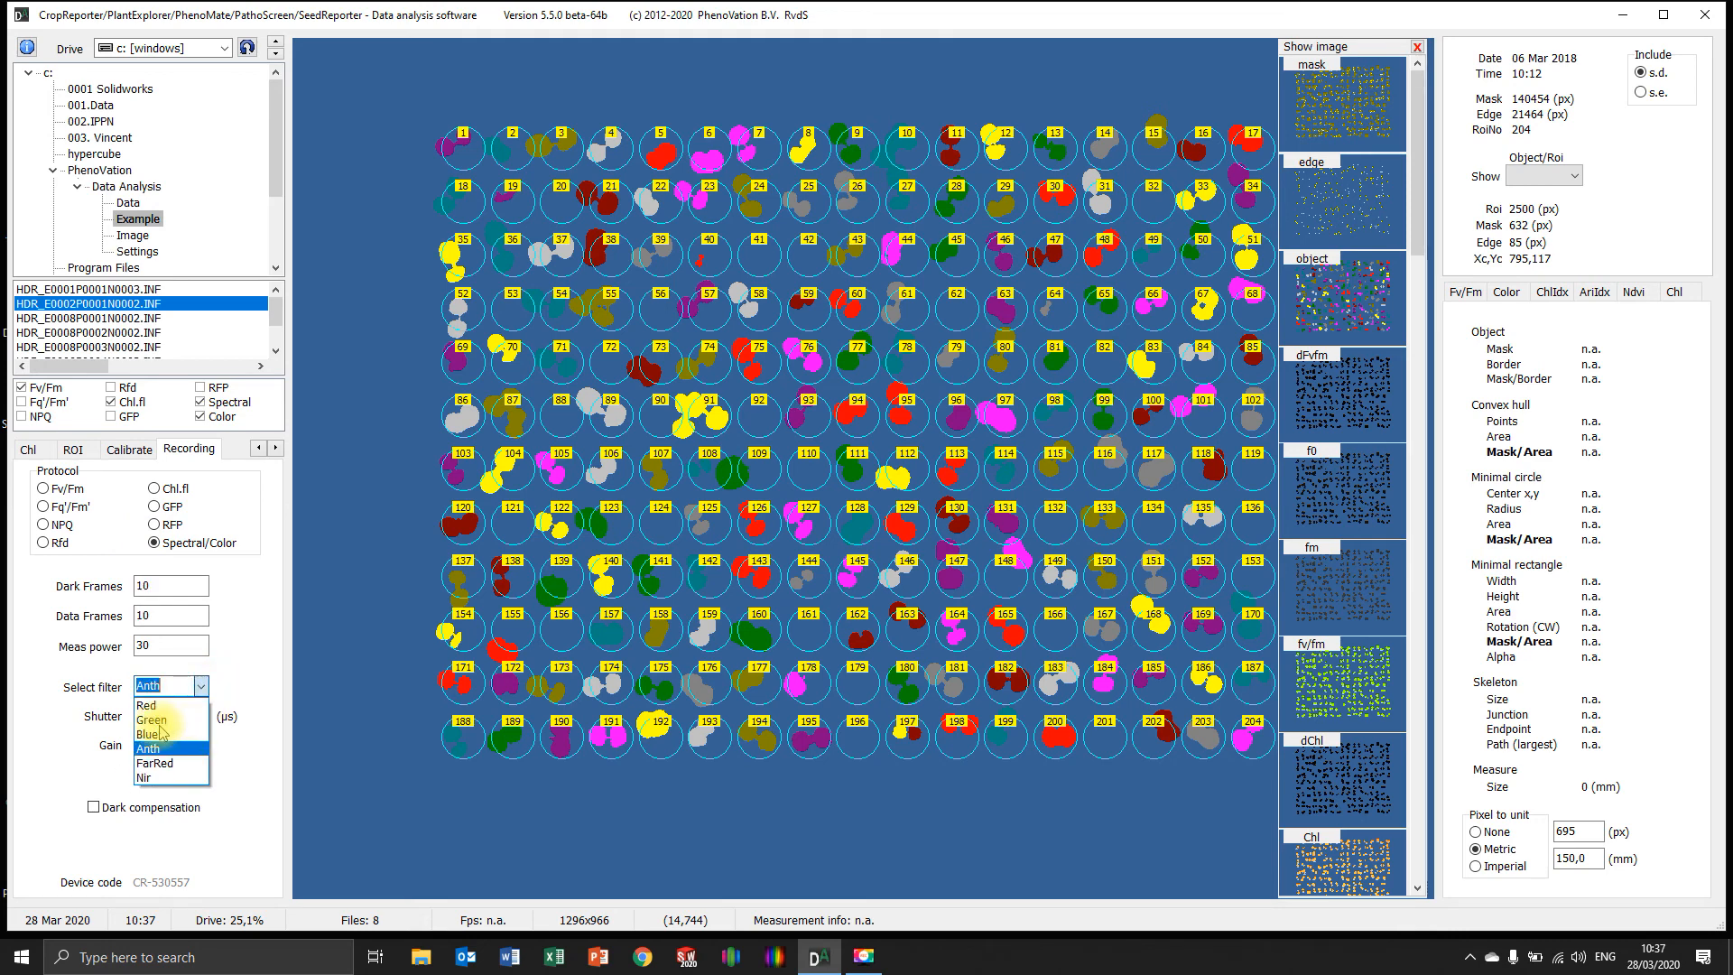
pyautogui.click(162, 722)
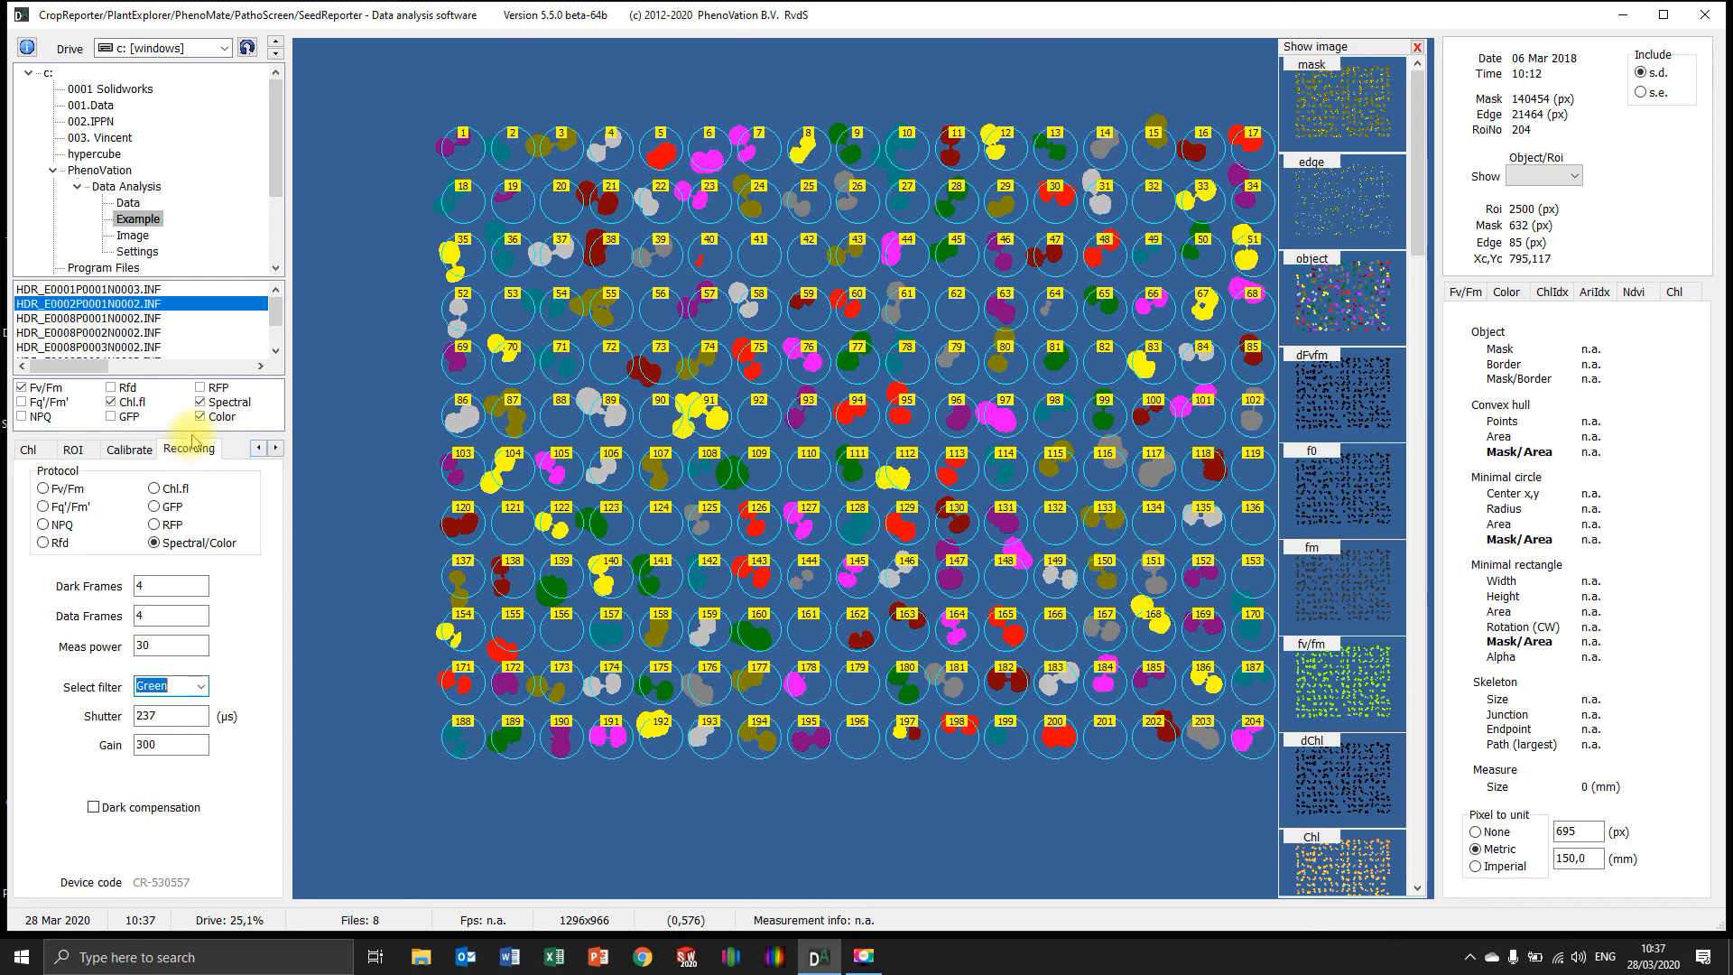
# Return to the ROI settings and set the ROI analysis to None
pyautogui.click(260, 450)
pyautogui.click(259, 449)
pyautogui.click(259, 450)
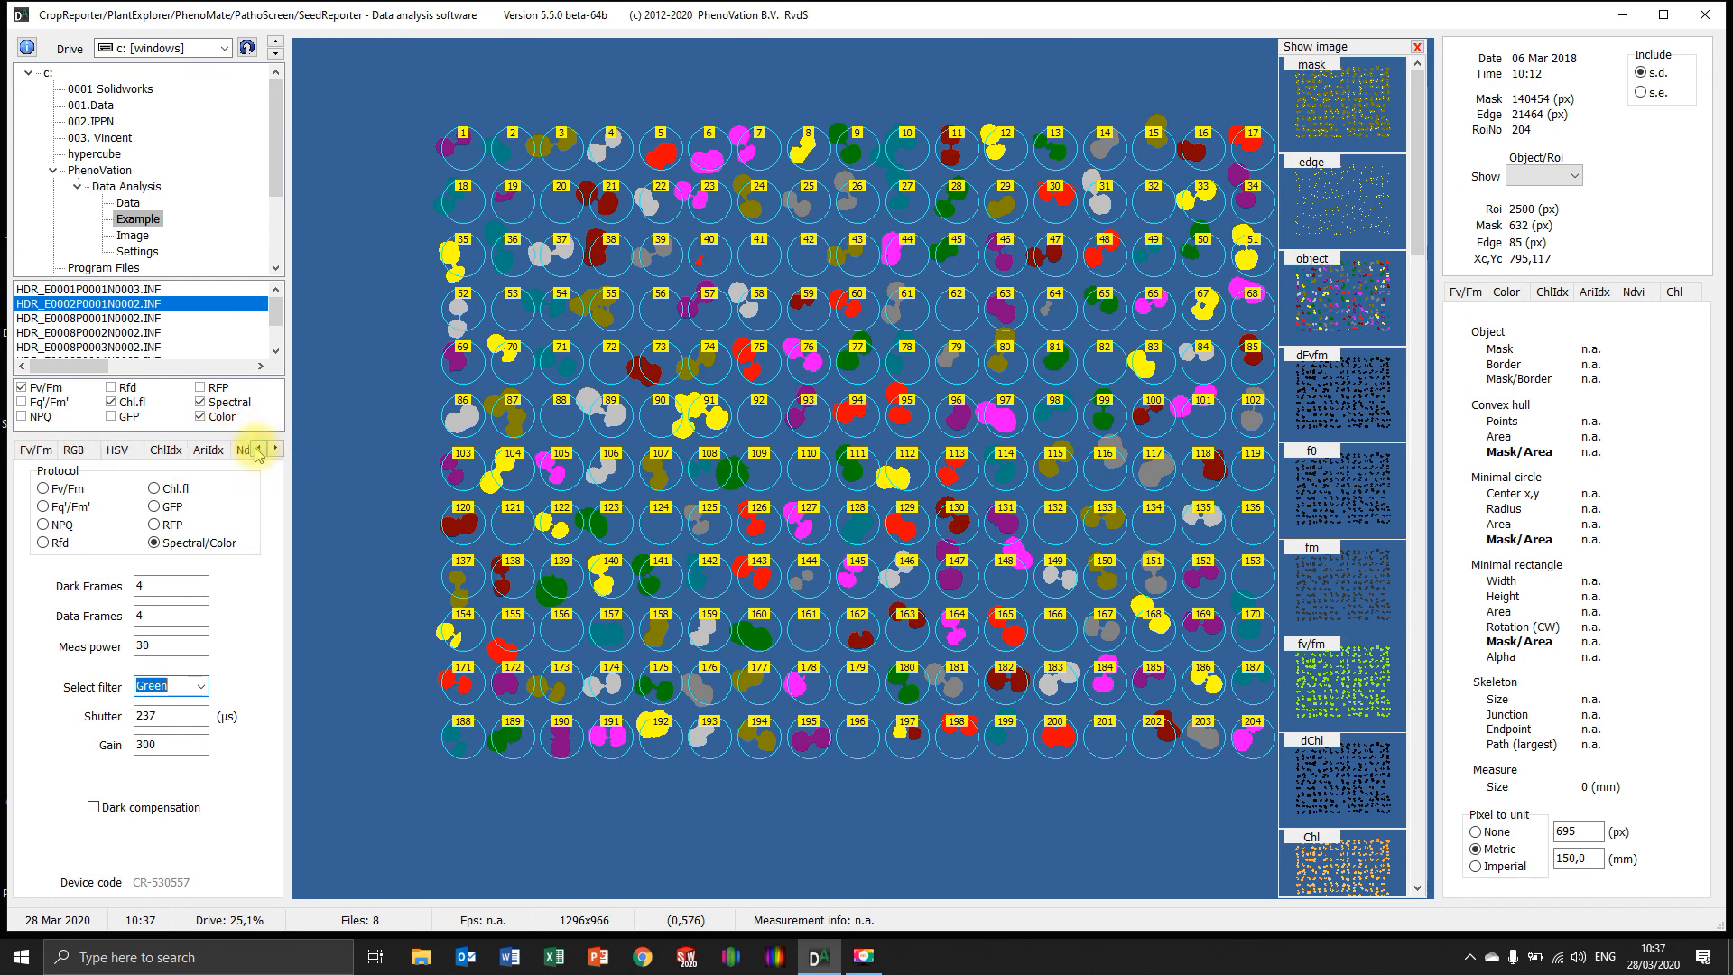
pyautogui.click(259, 450)
pyautogui.click(259, 450)
pyautogui.click(42, 449)
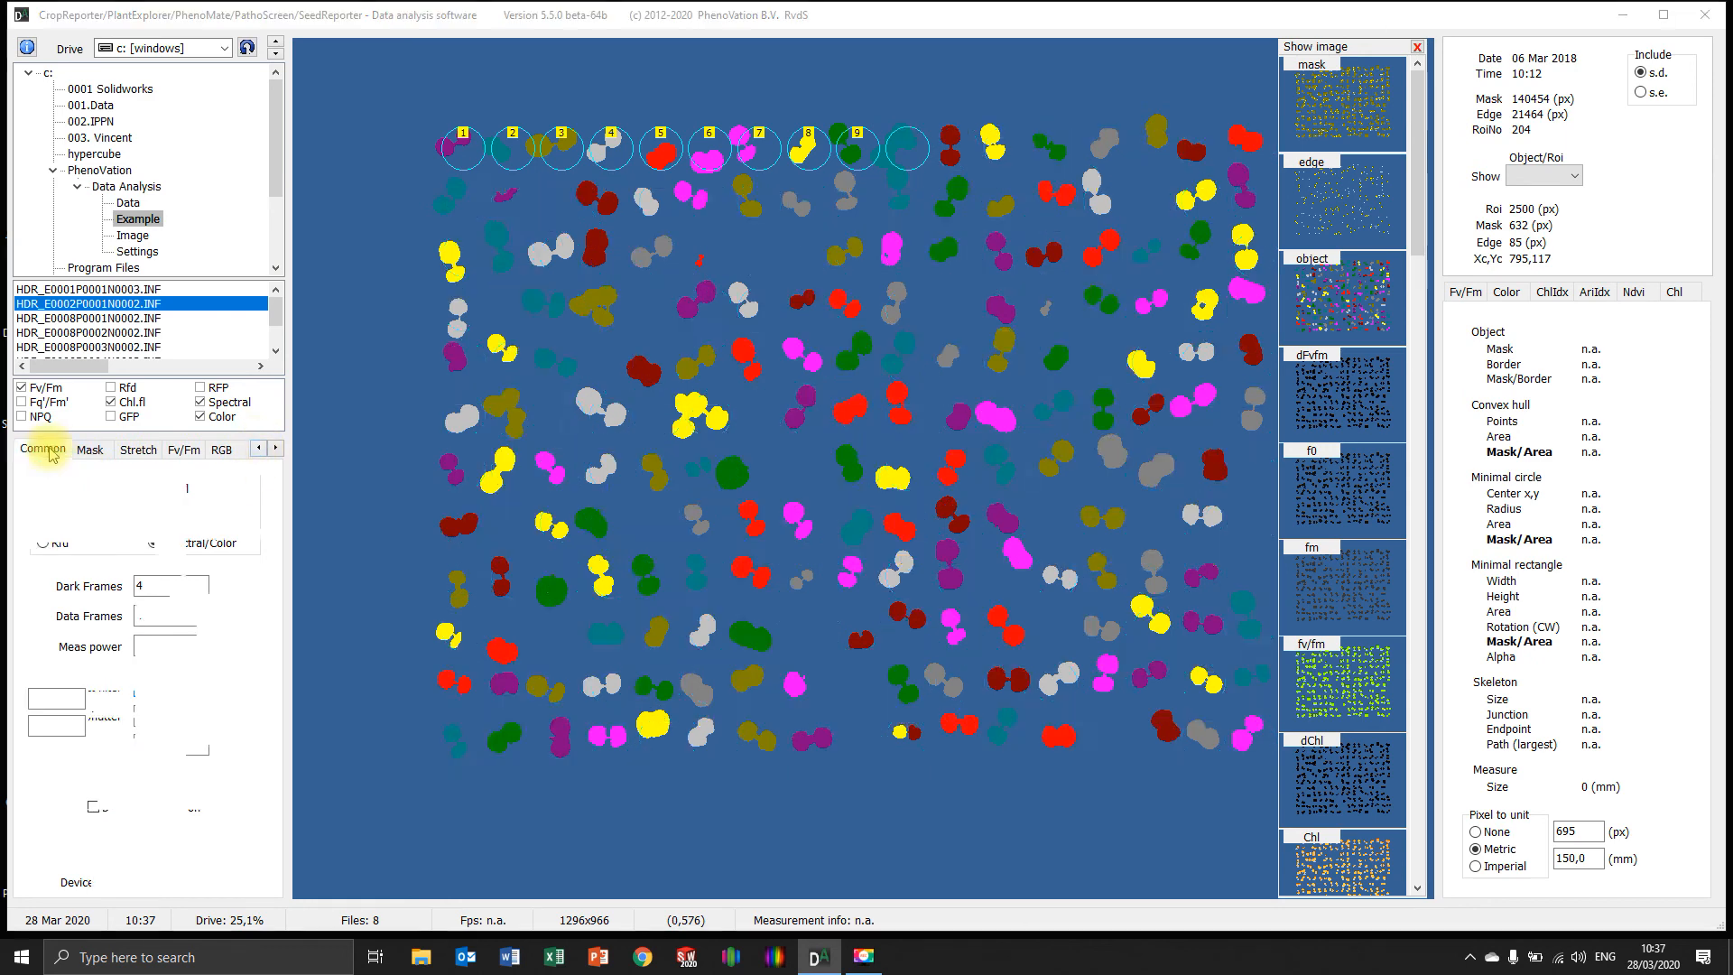
pyautogui.click(911, 548)
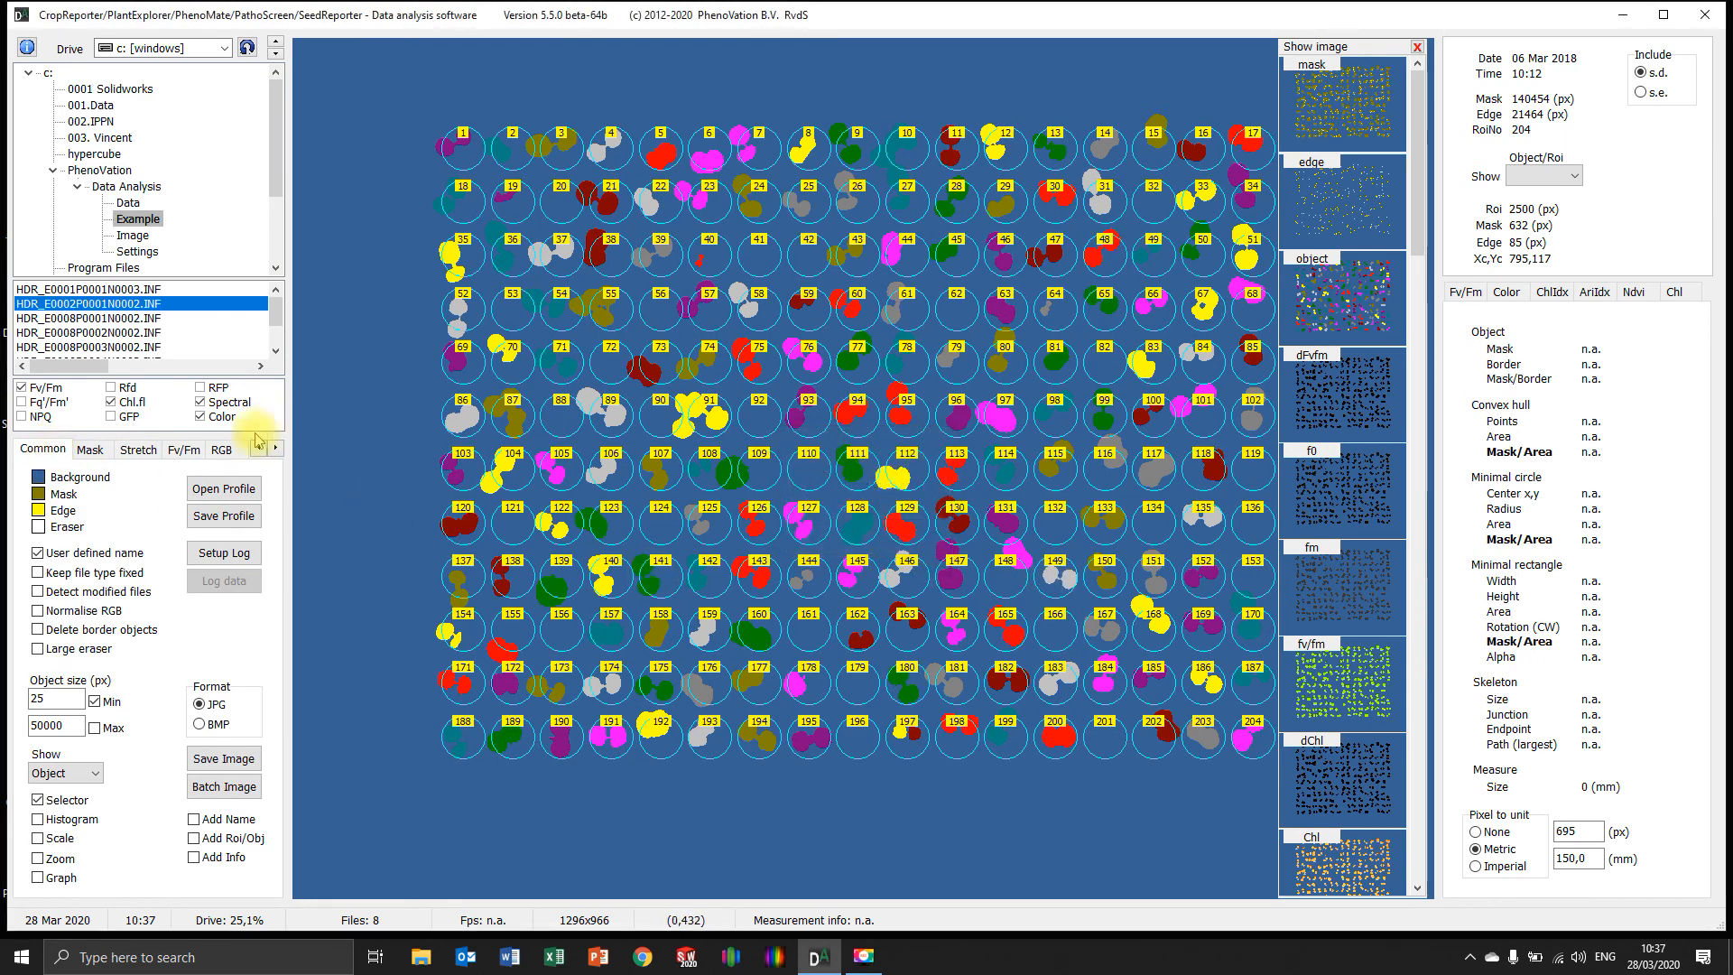
pyautogui.rightClick(318, 435)
pyautogui.click(358, 565)
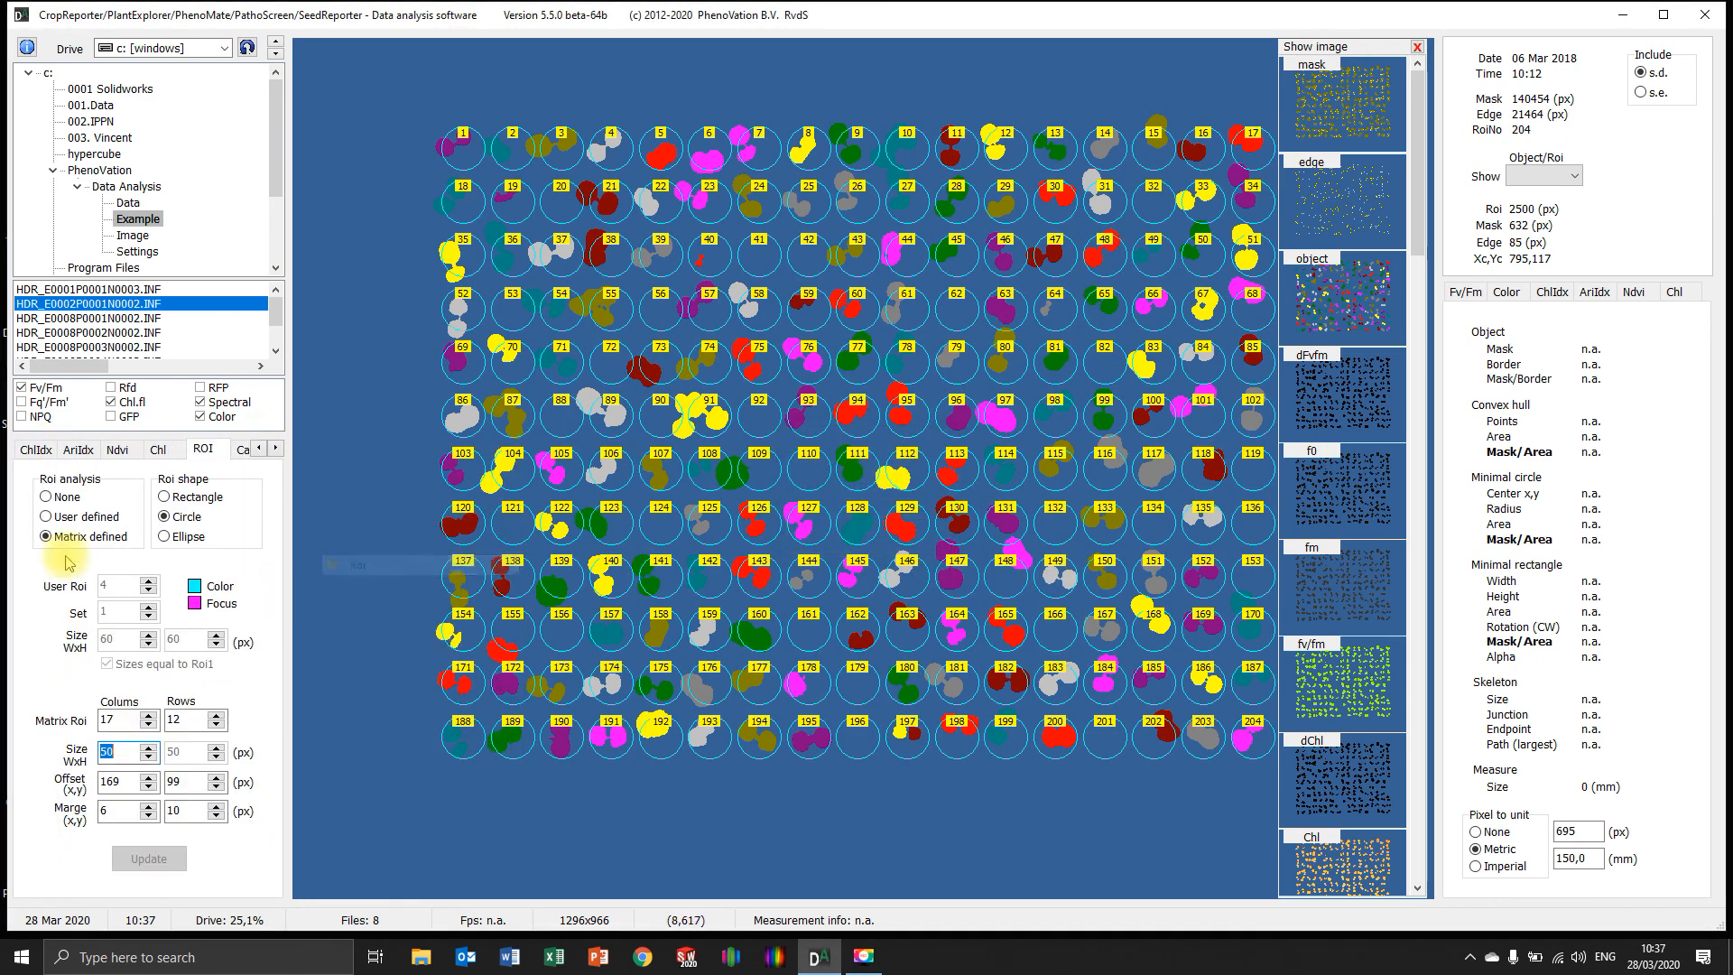
pyautogui.click(47, 498)
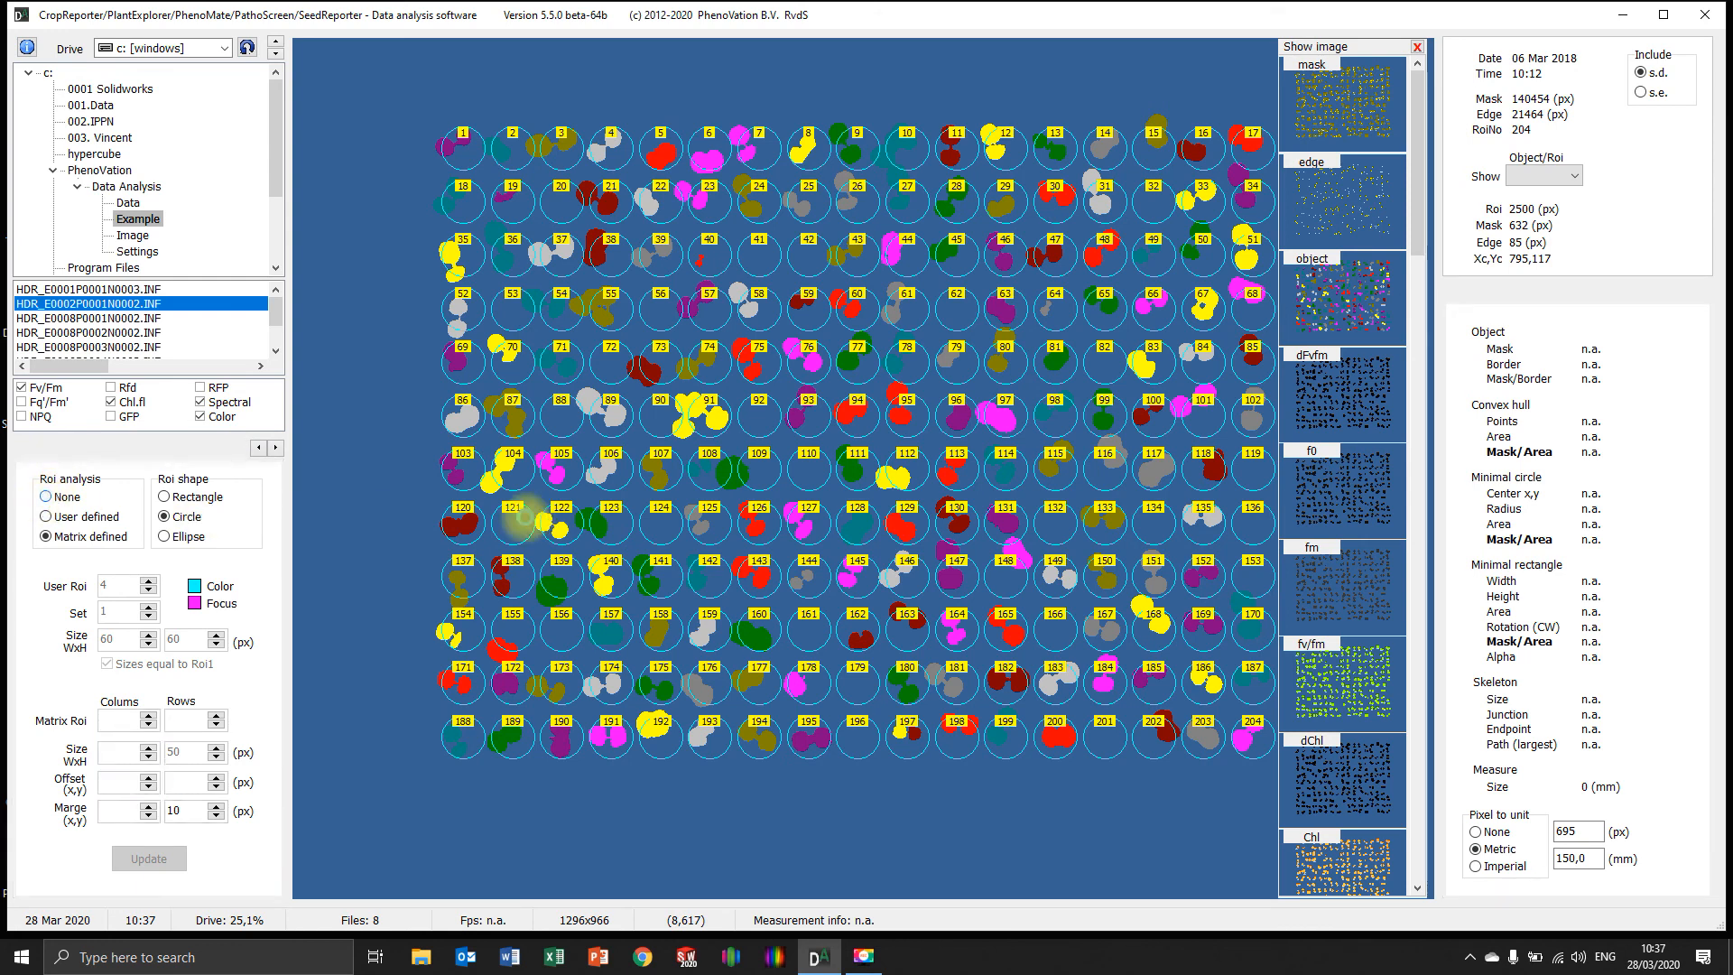
# Return to the common settings and open the setup of parameters written to the log file
pyautogui.rightClick(399, 481)
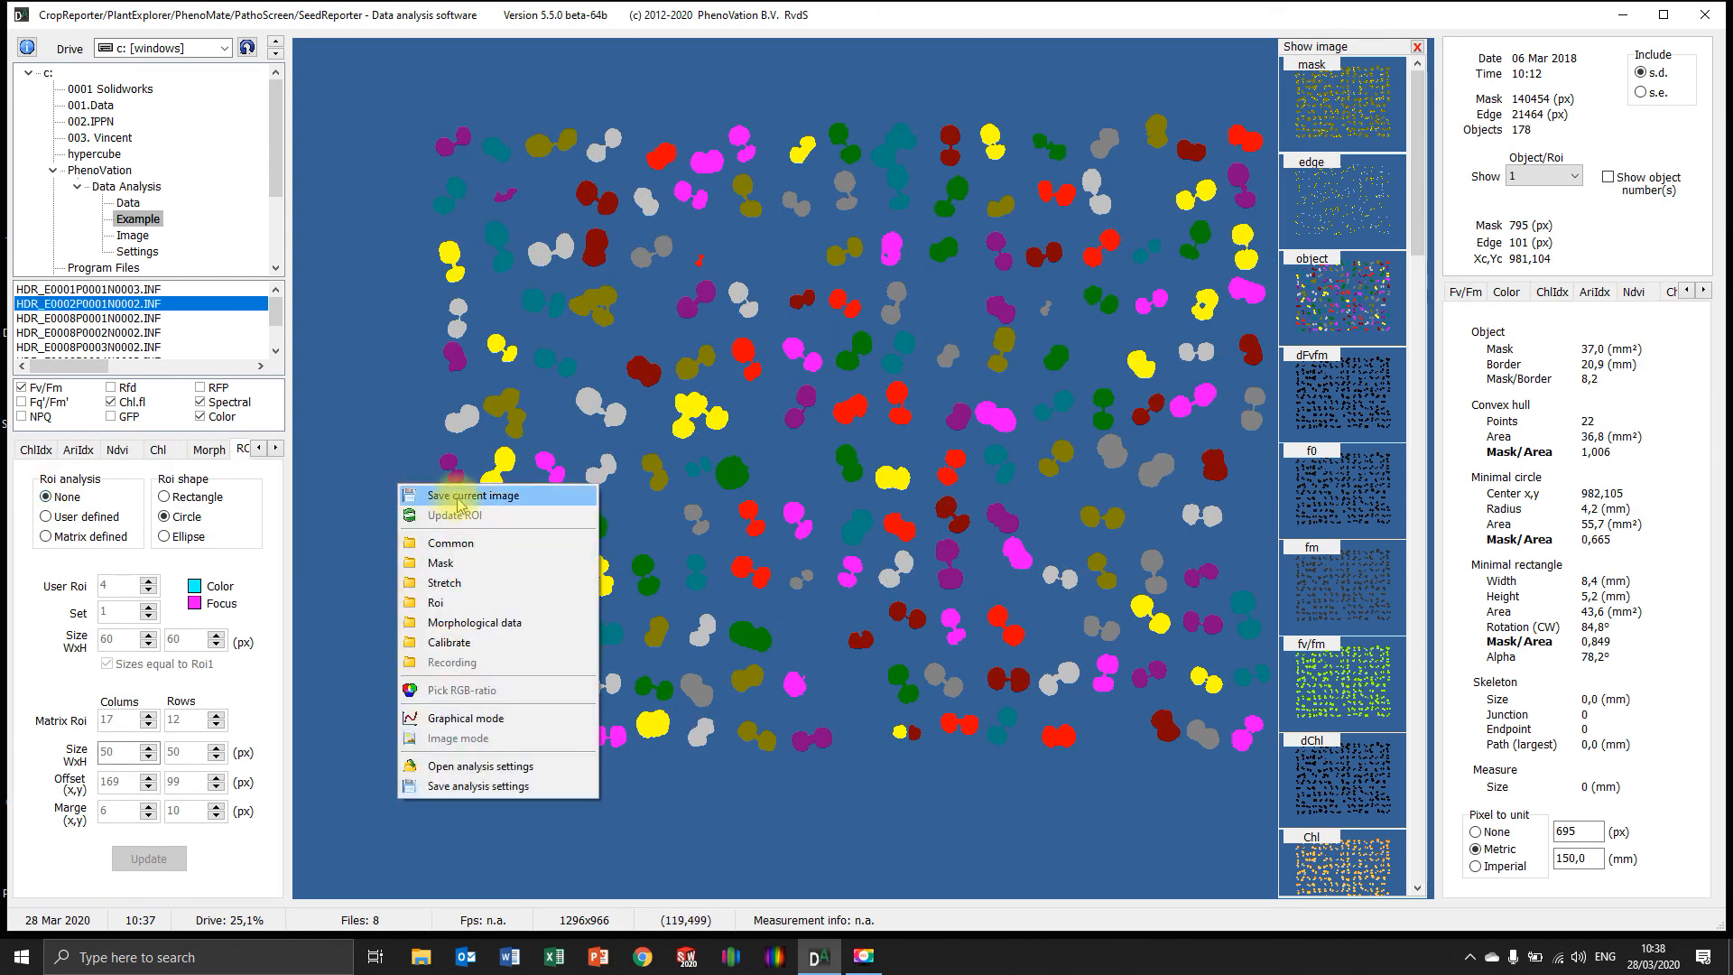
pyautogui.click(450, 546)
pyautogui.click(227, 553)
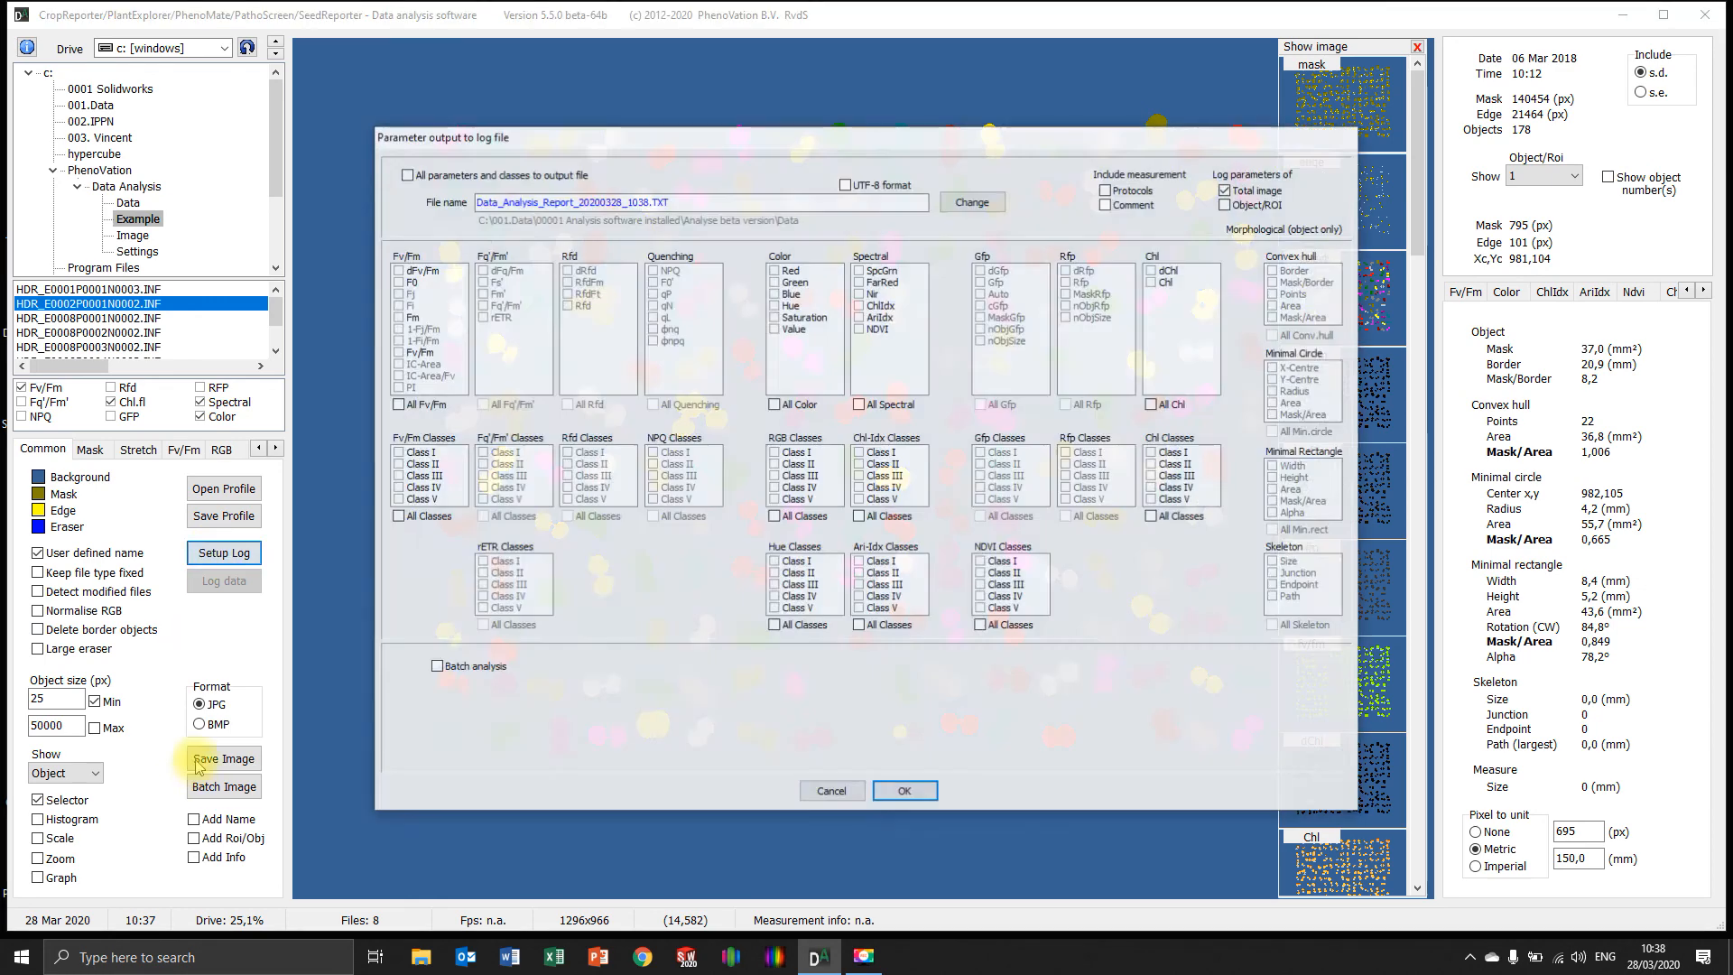